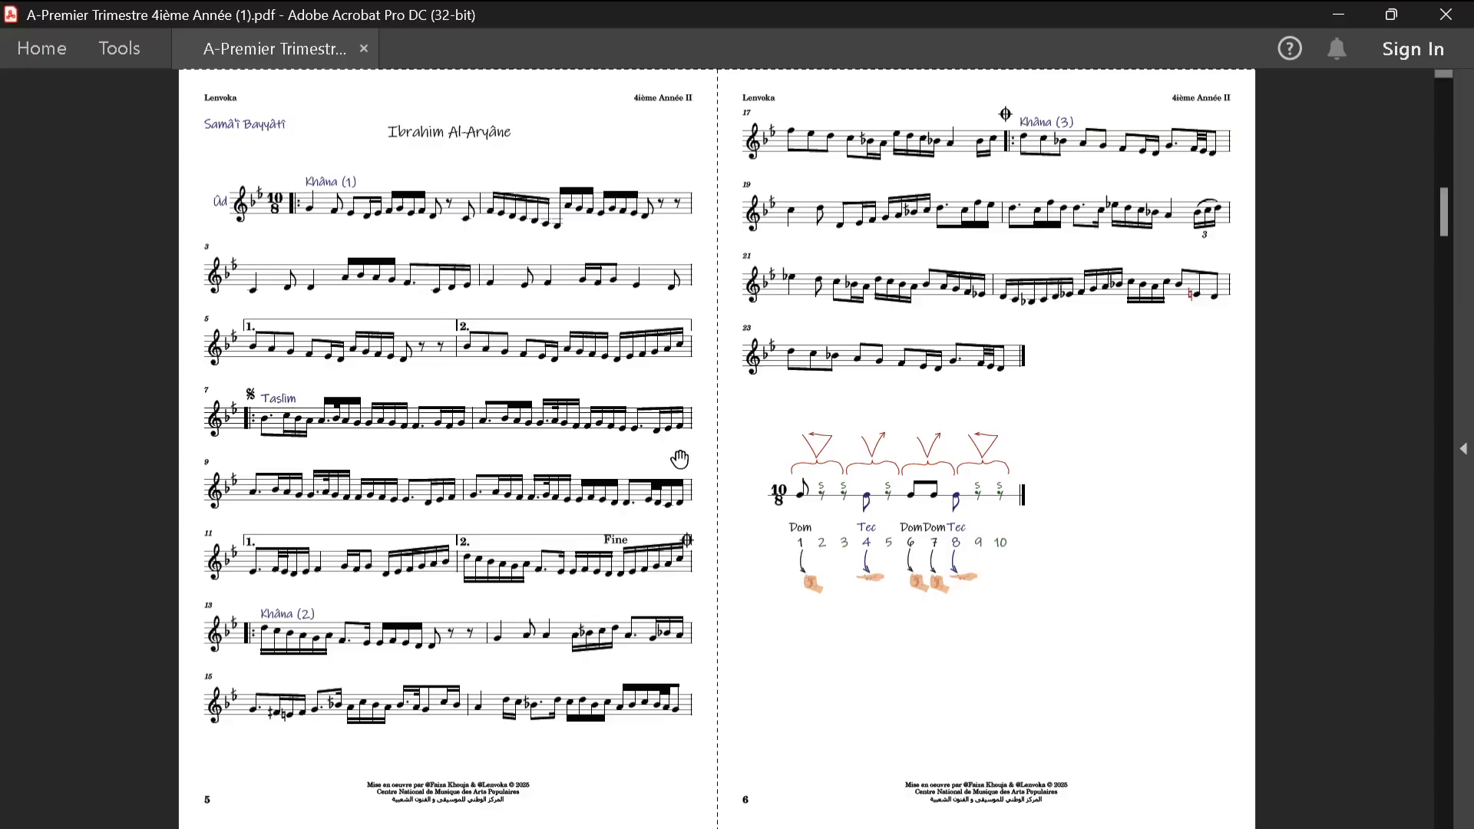
{"action": "scroll", "coordinate": [679, 459], "scroll_direction": "up", "scroll_amount": 2}
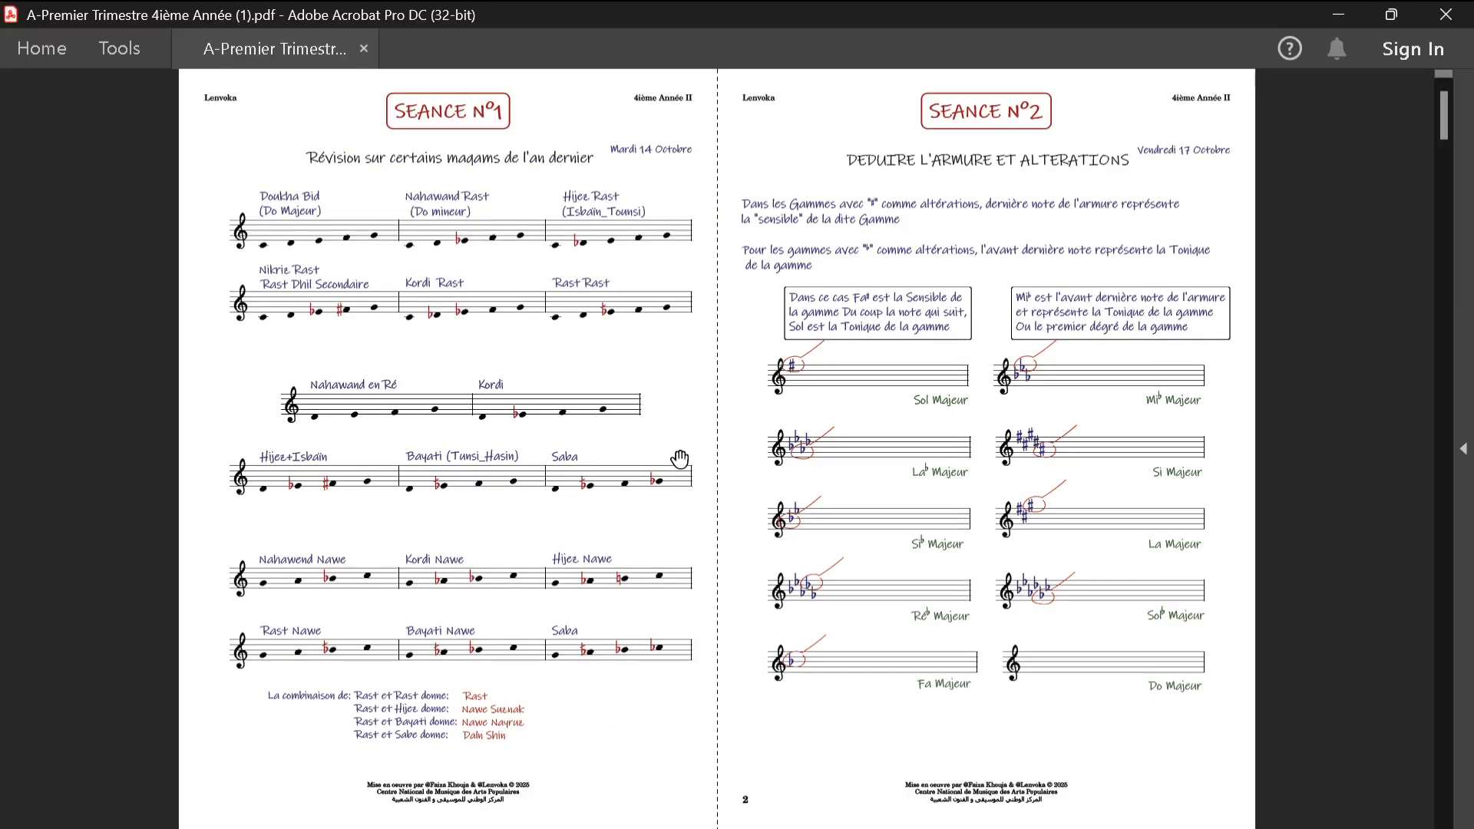
{"action": "scroll", "coordinate": [680, 459], "scroll_direction": "down", "scroll_amount": 4}
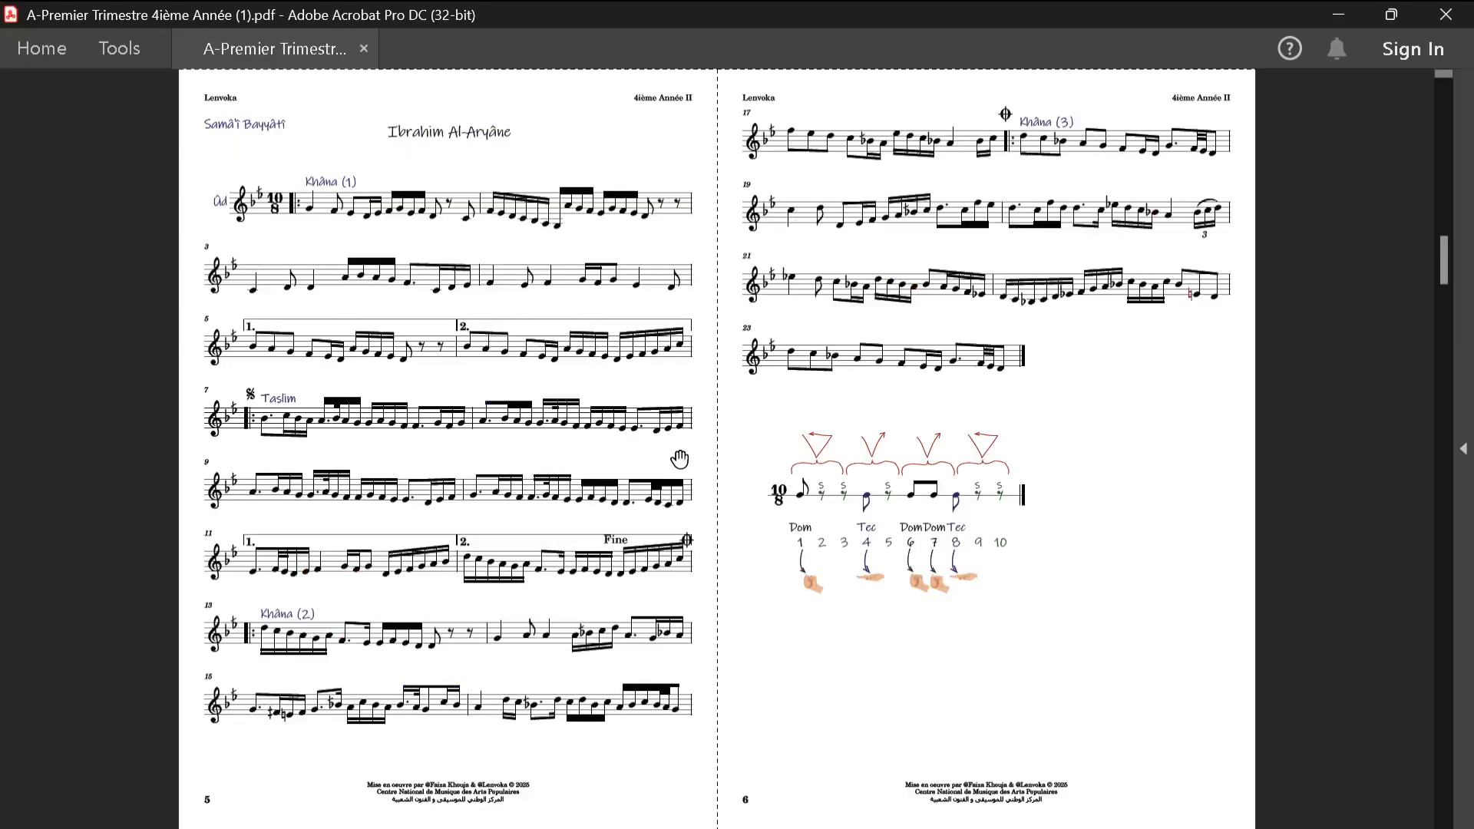
{"action": "scroll", "coordinate": [679, 459], "scroll_direction": "down", "scroll_amount": 4}
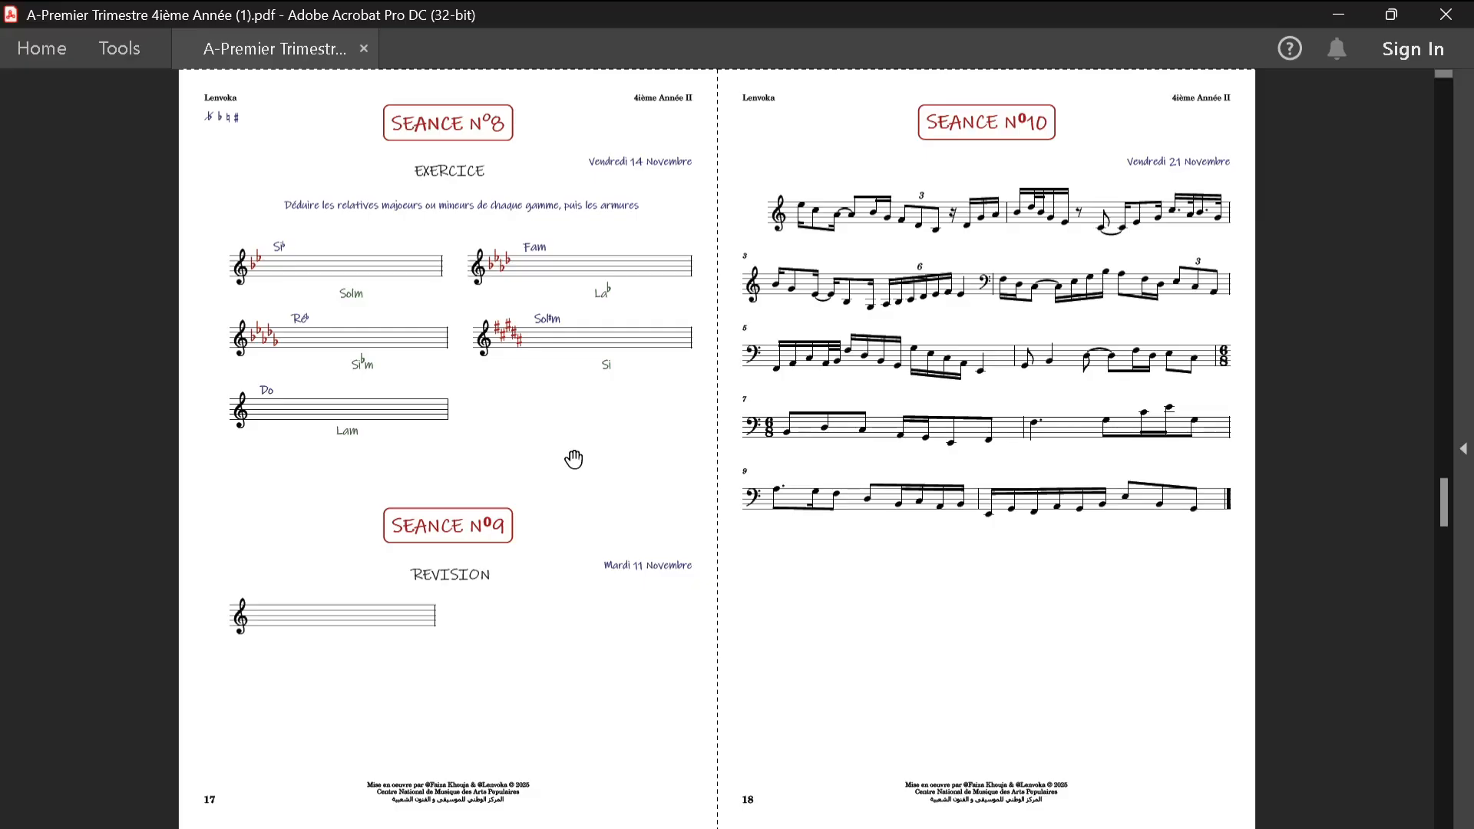
Switch to MuseScore Studio and create a new score from the Treble Clef template
{"action": "key", "text": "alt+Tab"}
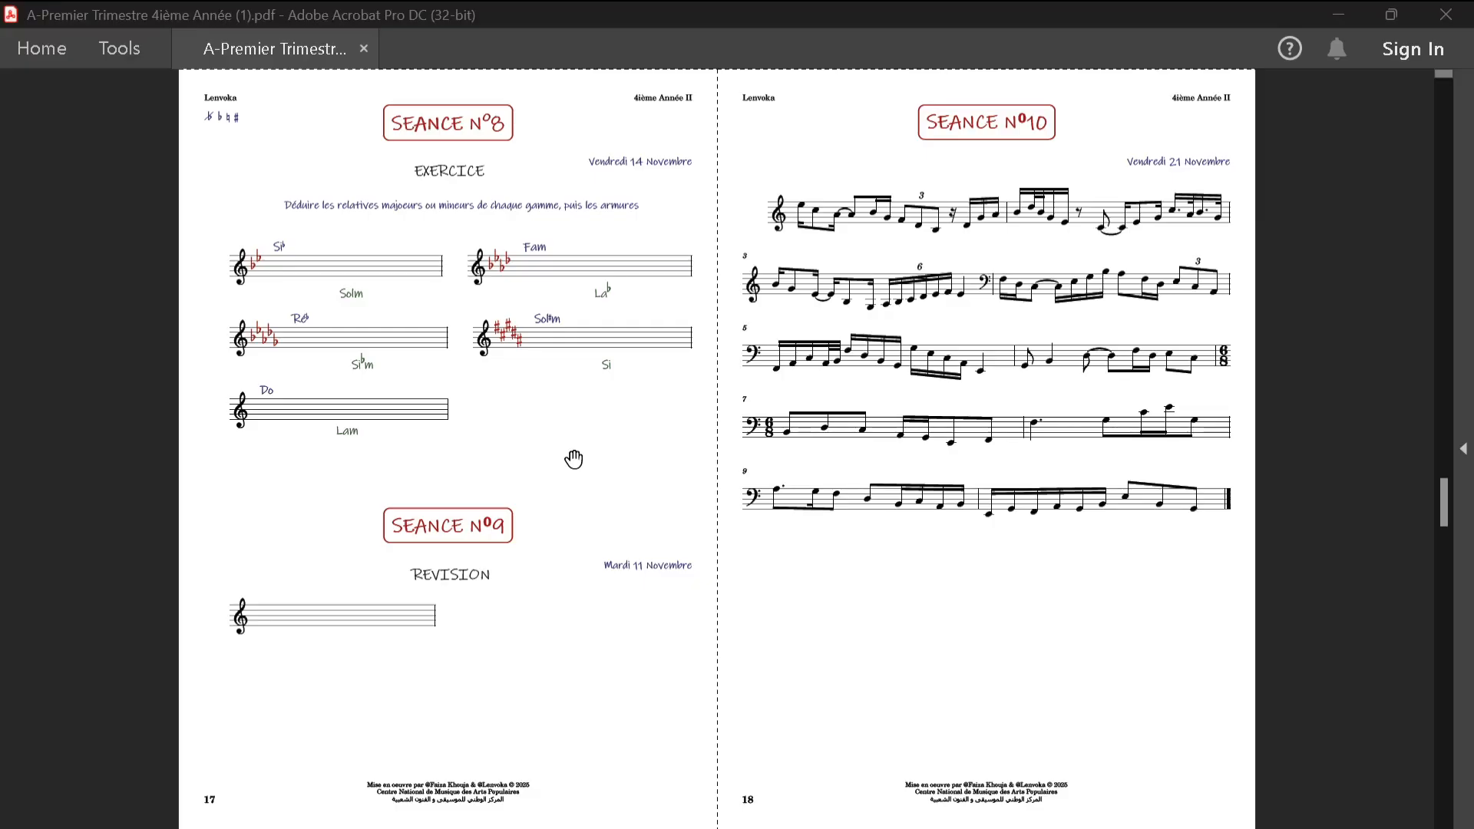
{"action": "key", "text": "alt+Tab"}
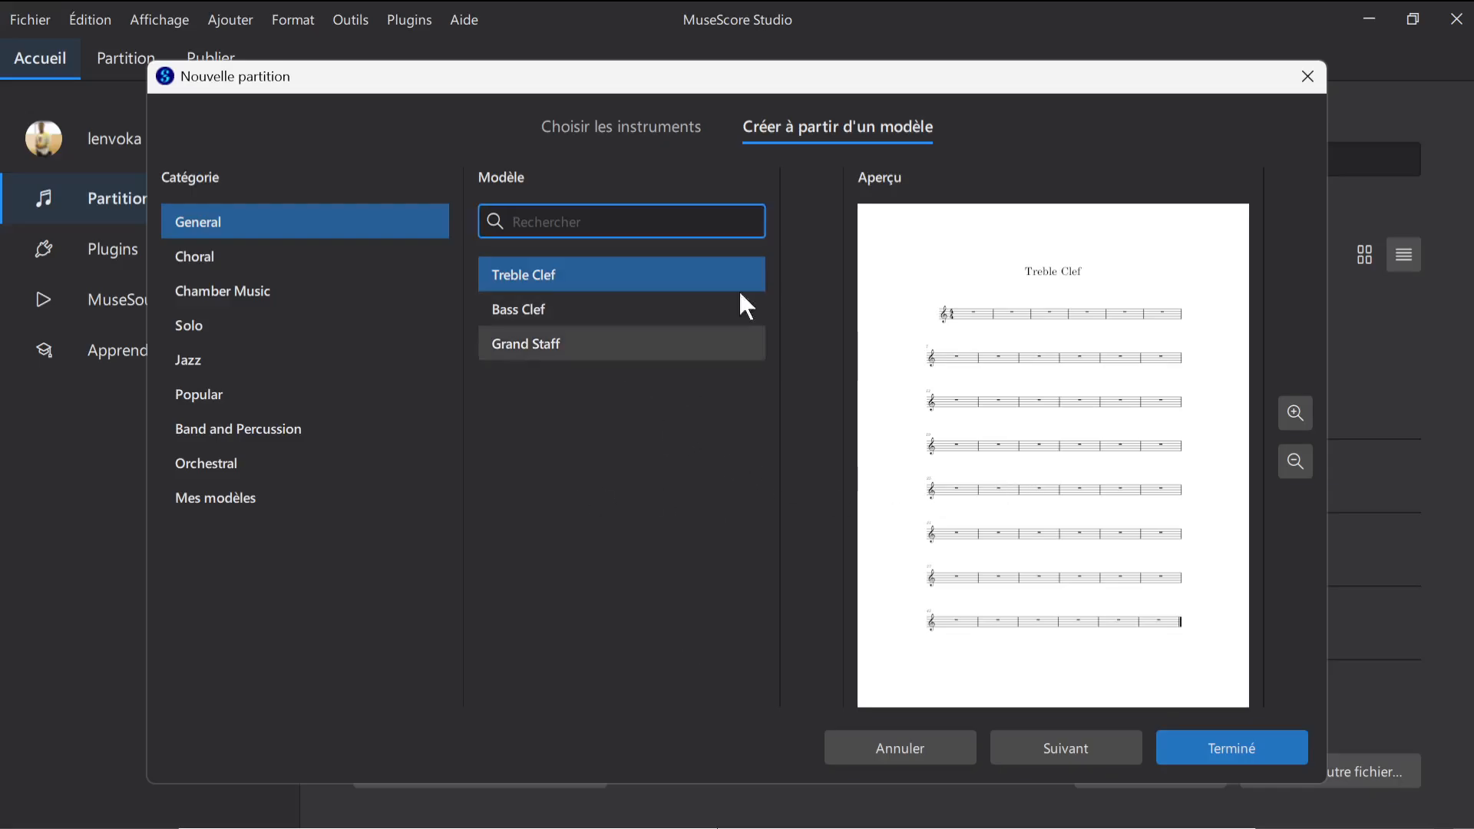
{"action": "left_click", "coordinate": [1203, 739]}
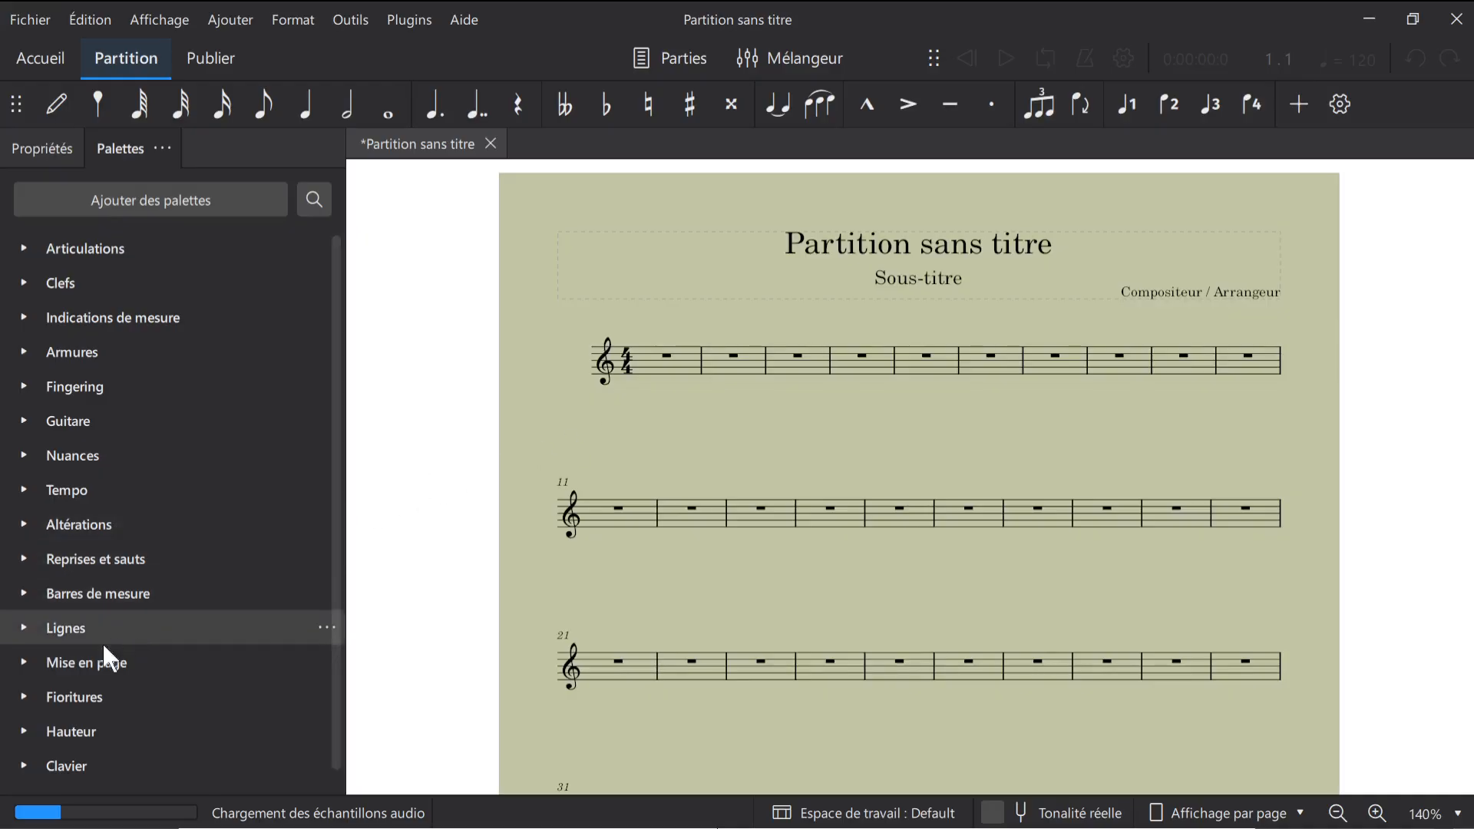
Move the expanded Mise en page palette below Armures and insert staff type changes at measures 1, 4 and 8
{"action": "left_click", "coordinate": [17, 666]}
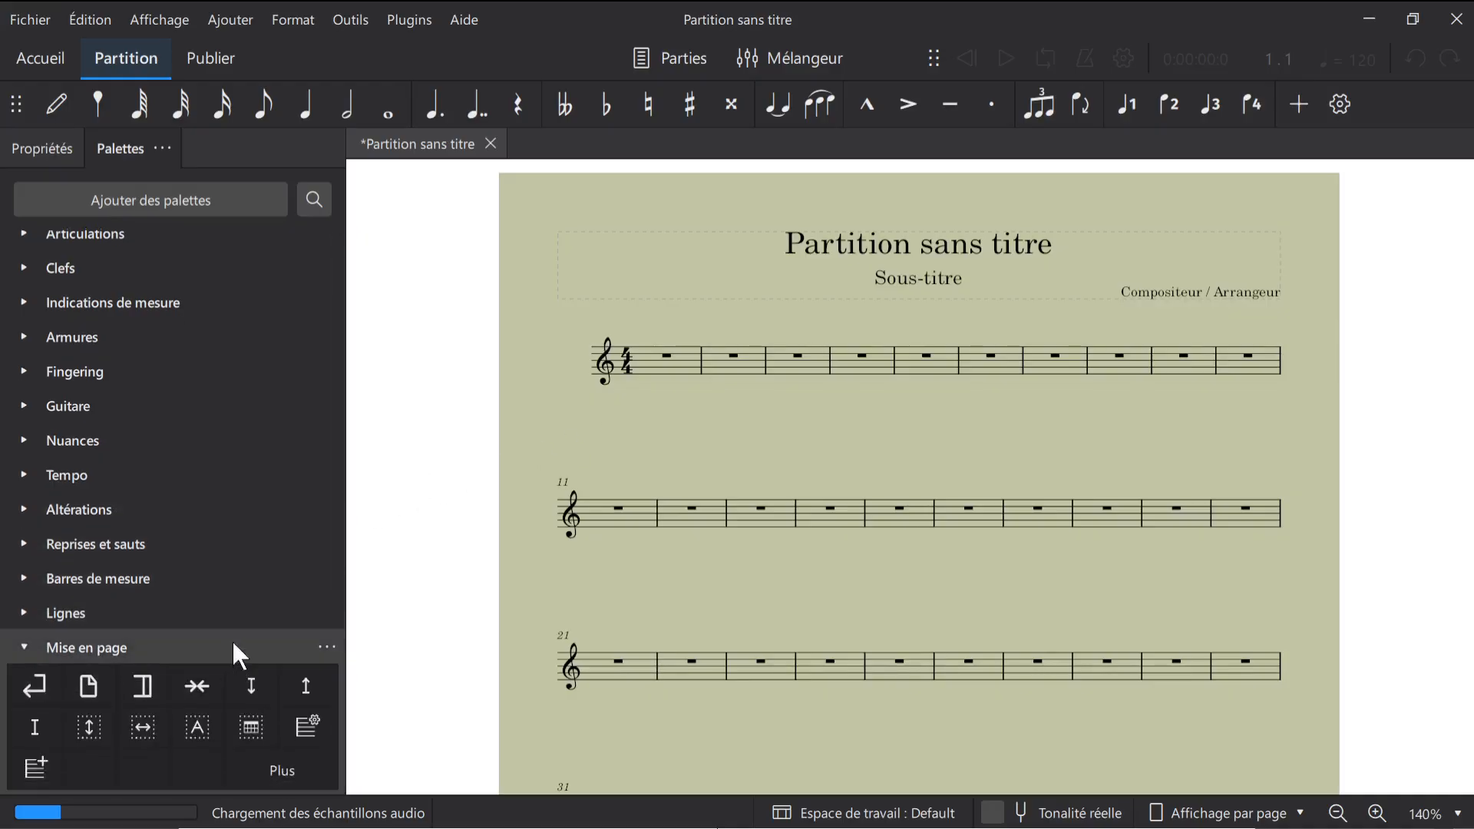
{"action": "left_click_drag", "start_coordinate": [126, 650], "coordinate": [130, 344]}
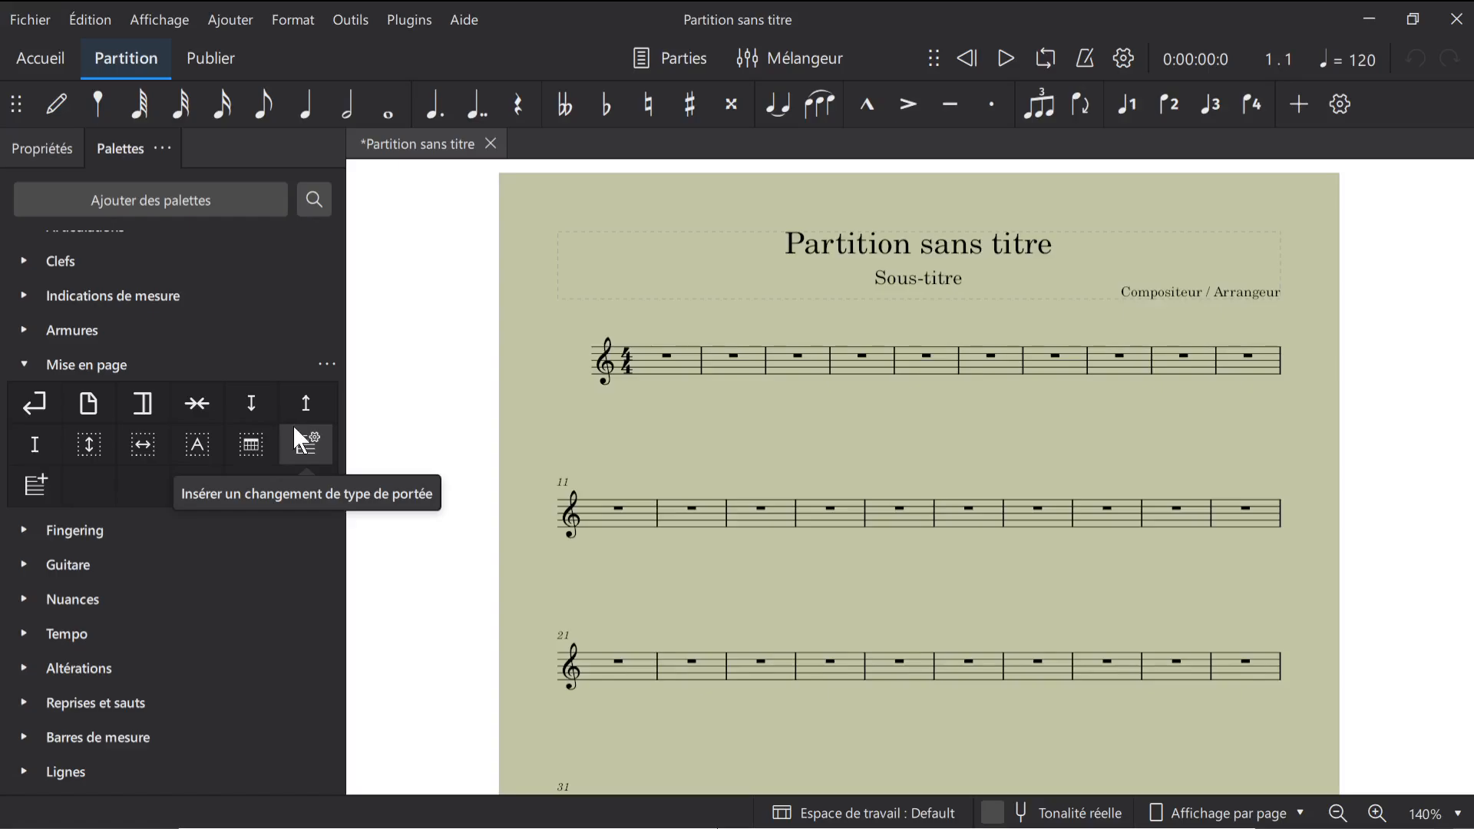
{"action": "left_click_drag", "start_coordinate": [313, 452], "coordinate": [676, 365]}
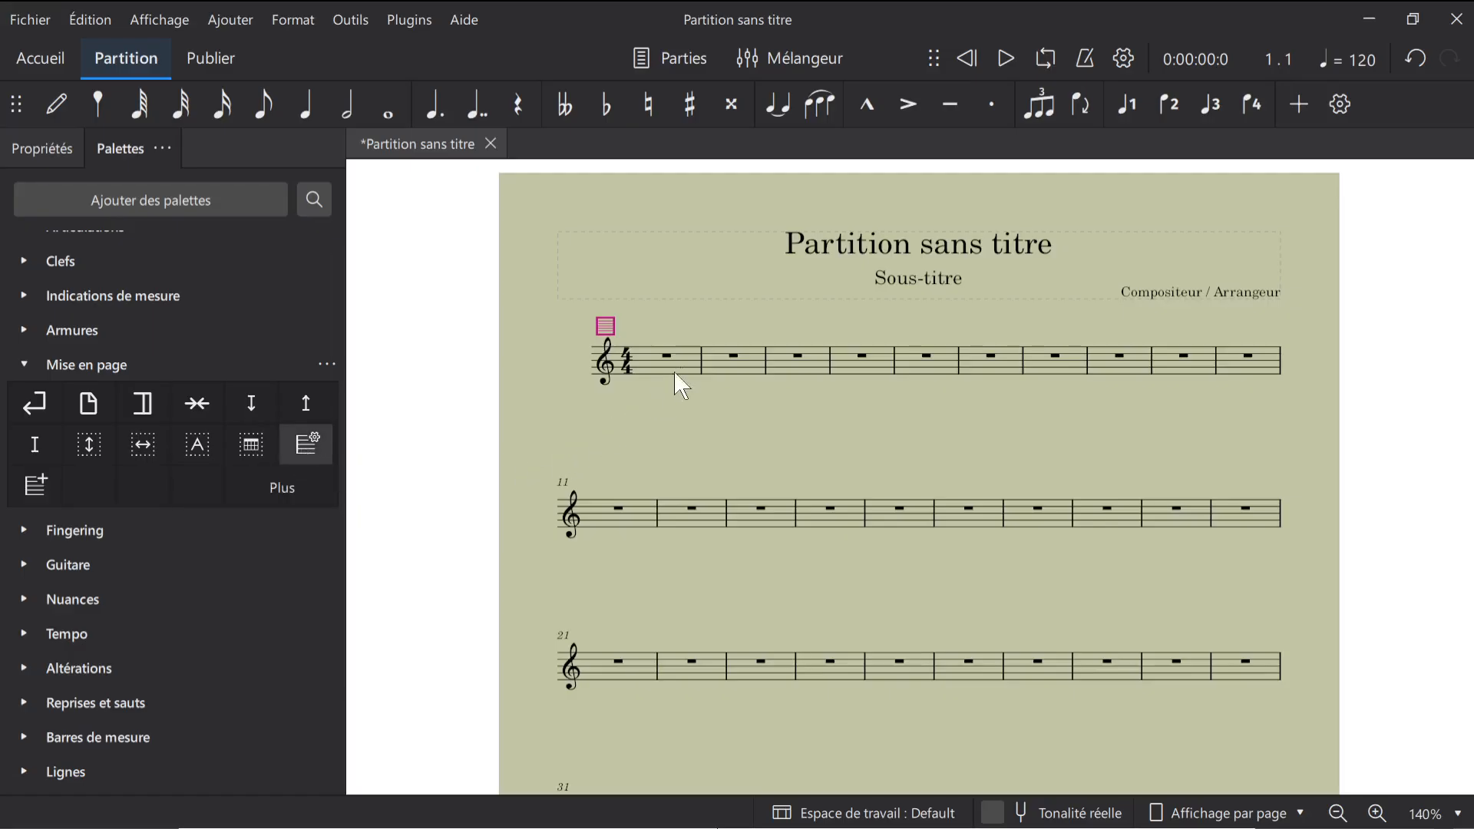
{"action": "mouse_move", "coordinate": [310, 445]}
{"action": "left_mouse_down"}
{"action": "mouse_move", "coordinate": [569, 415]}
{"action": "mouse_move", "coordinate": [780, 353]}
{"action": "mouse_move", "coordinate": [886, 357]}
{"action": "mouse_move", "coordinate": [853, 357]}
{"action": "left_mouse_up"}
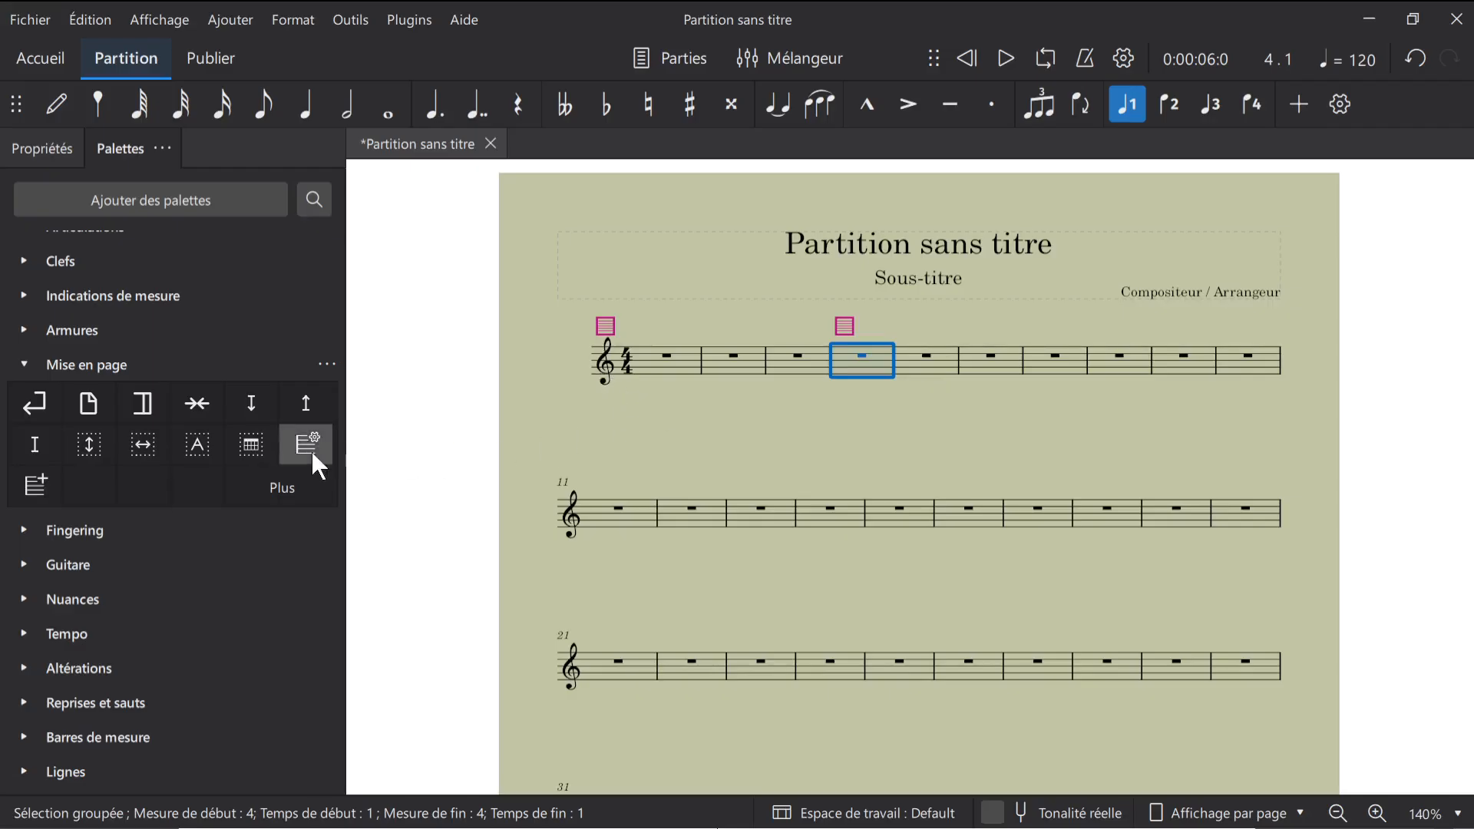
{"action": "mouse_move", "coordinate": [310, 449]}
{"action": "left_mouse_down"}
{"action": "mouse_move", "coordinate": [819, 437]}
{"action": "mouse_move", "coordinate": [1118, 374]}
{"action": "left_mouse_up"}
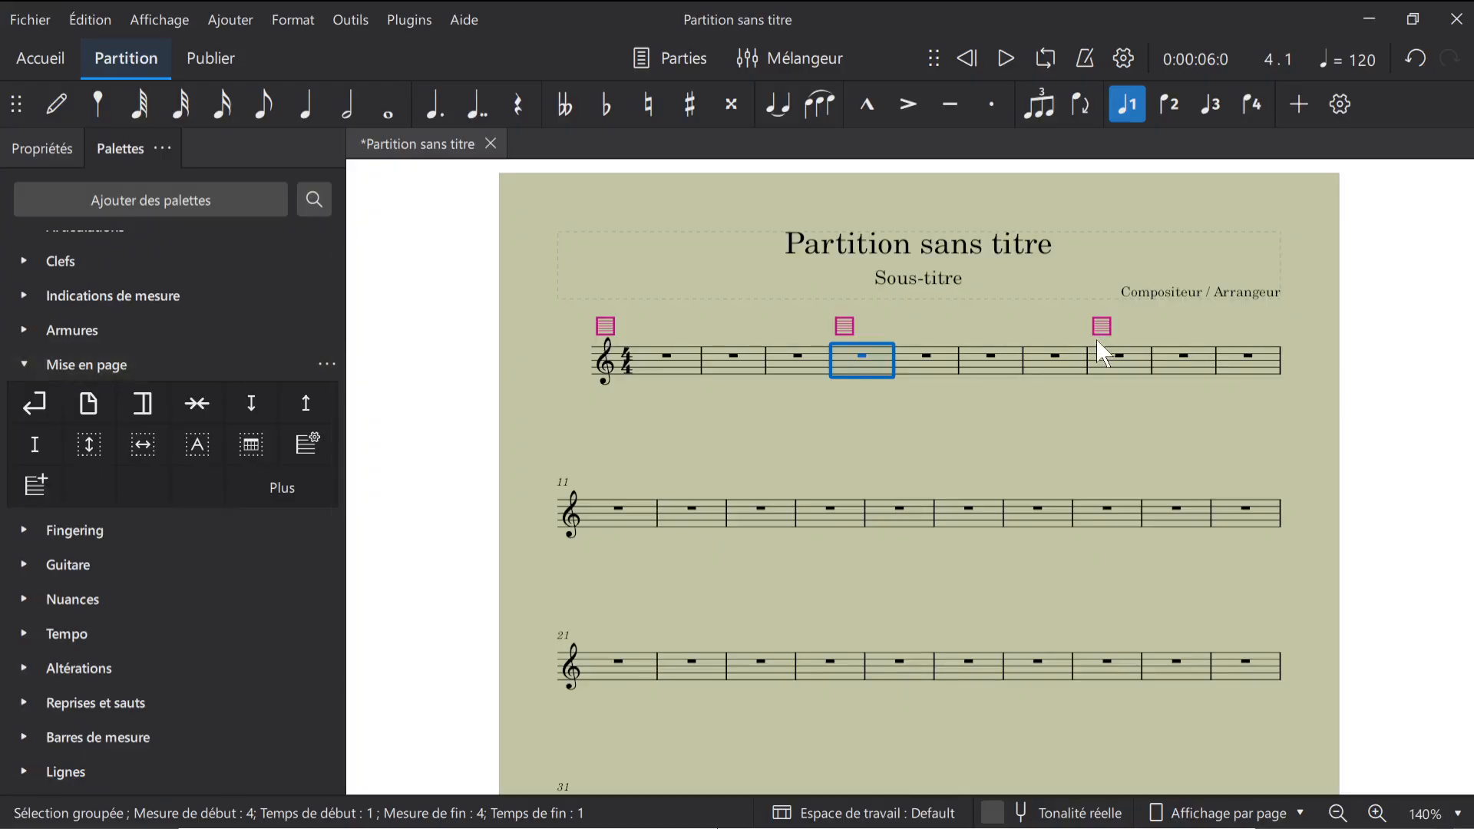
{"action": "left_click", "coordinate": [892, 407]}
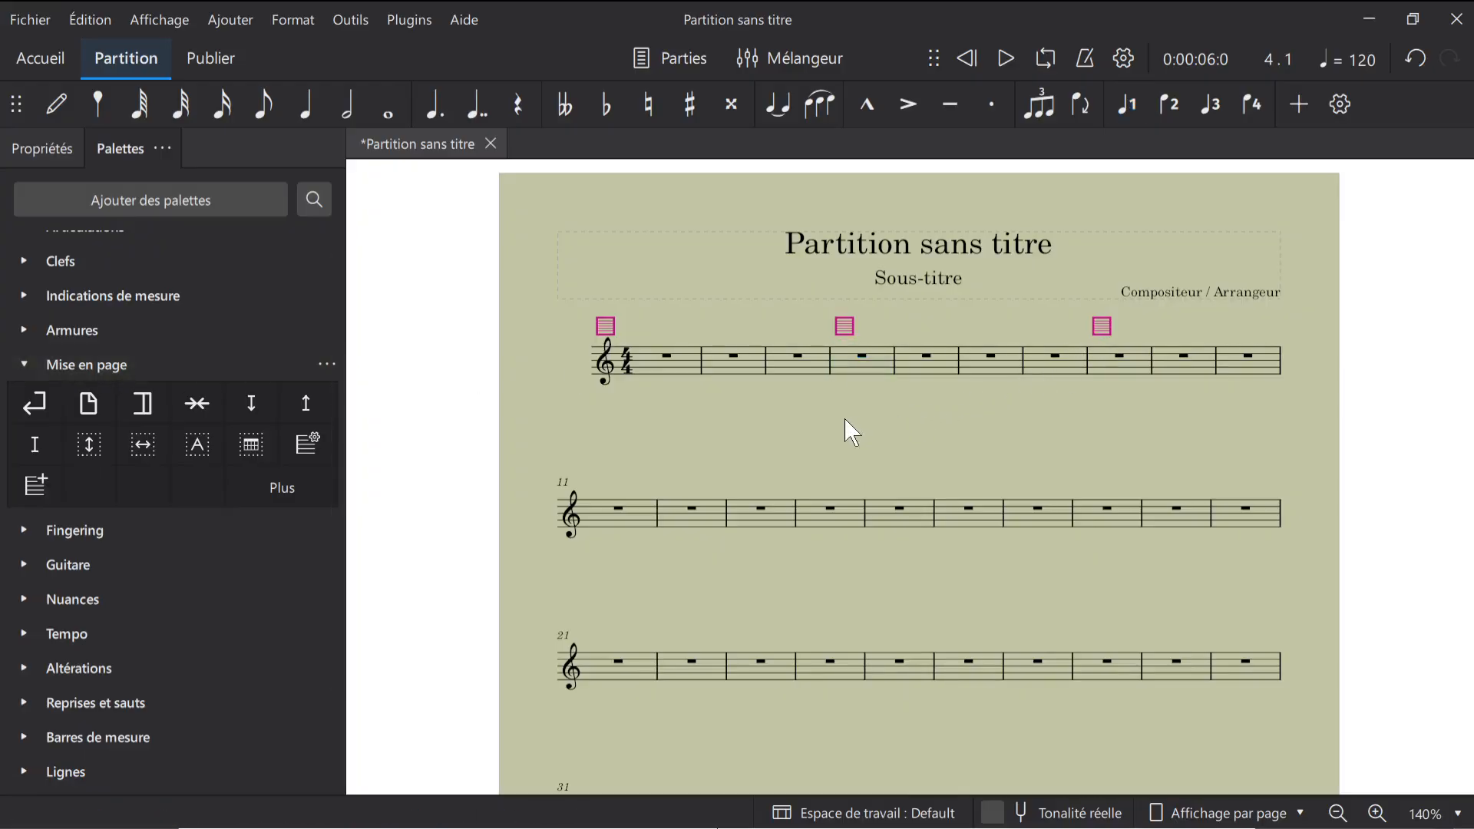
Set the number of staff lines to 1 for the staff type change at measure 1
{"action": "left_click", "coordinate": [606, 327]}
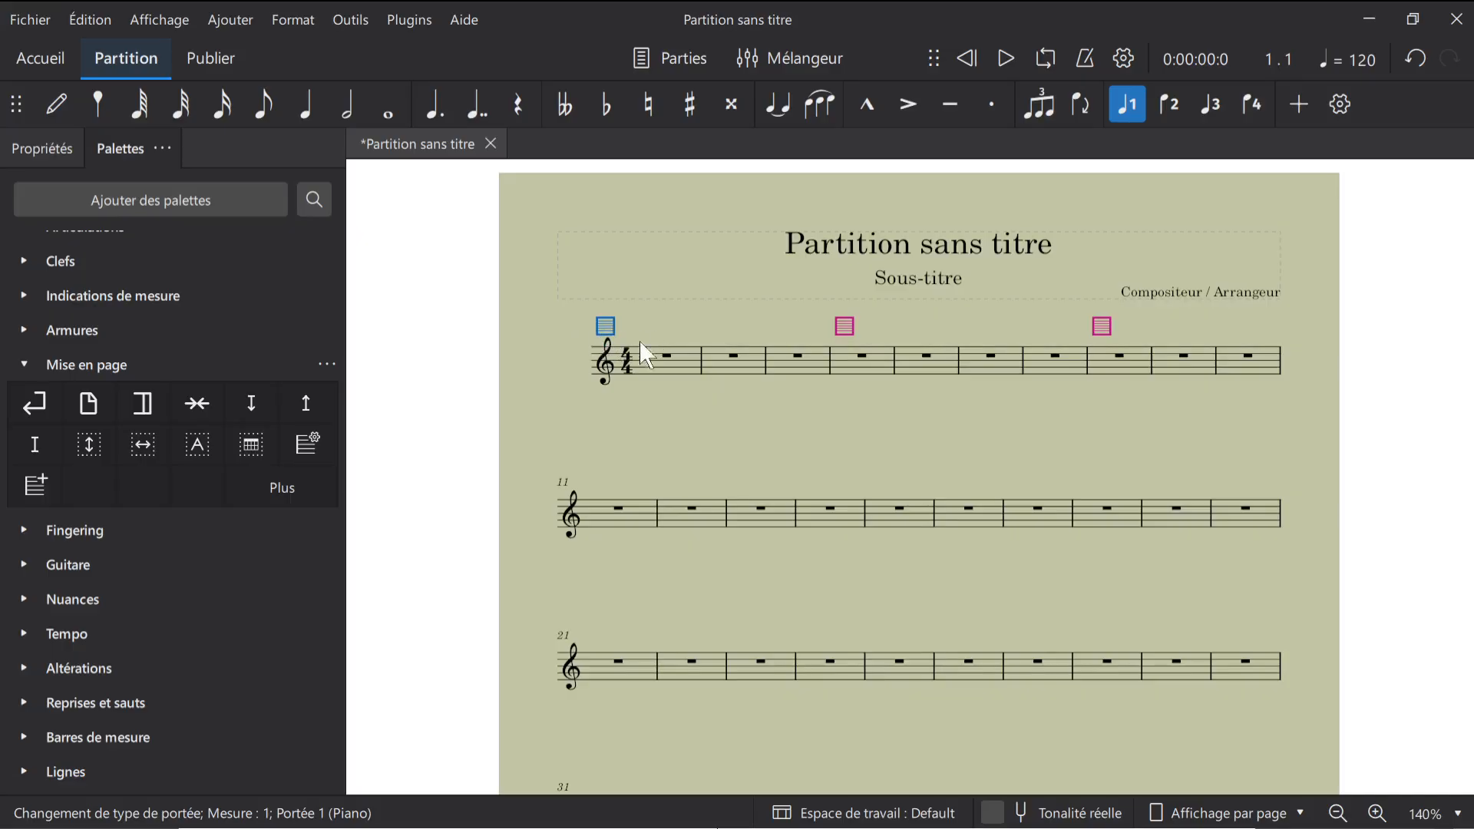
{"action": "left_click", "coordinate": [43, 143]}
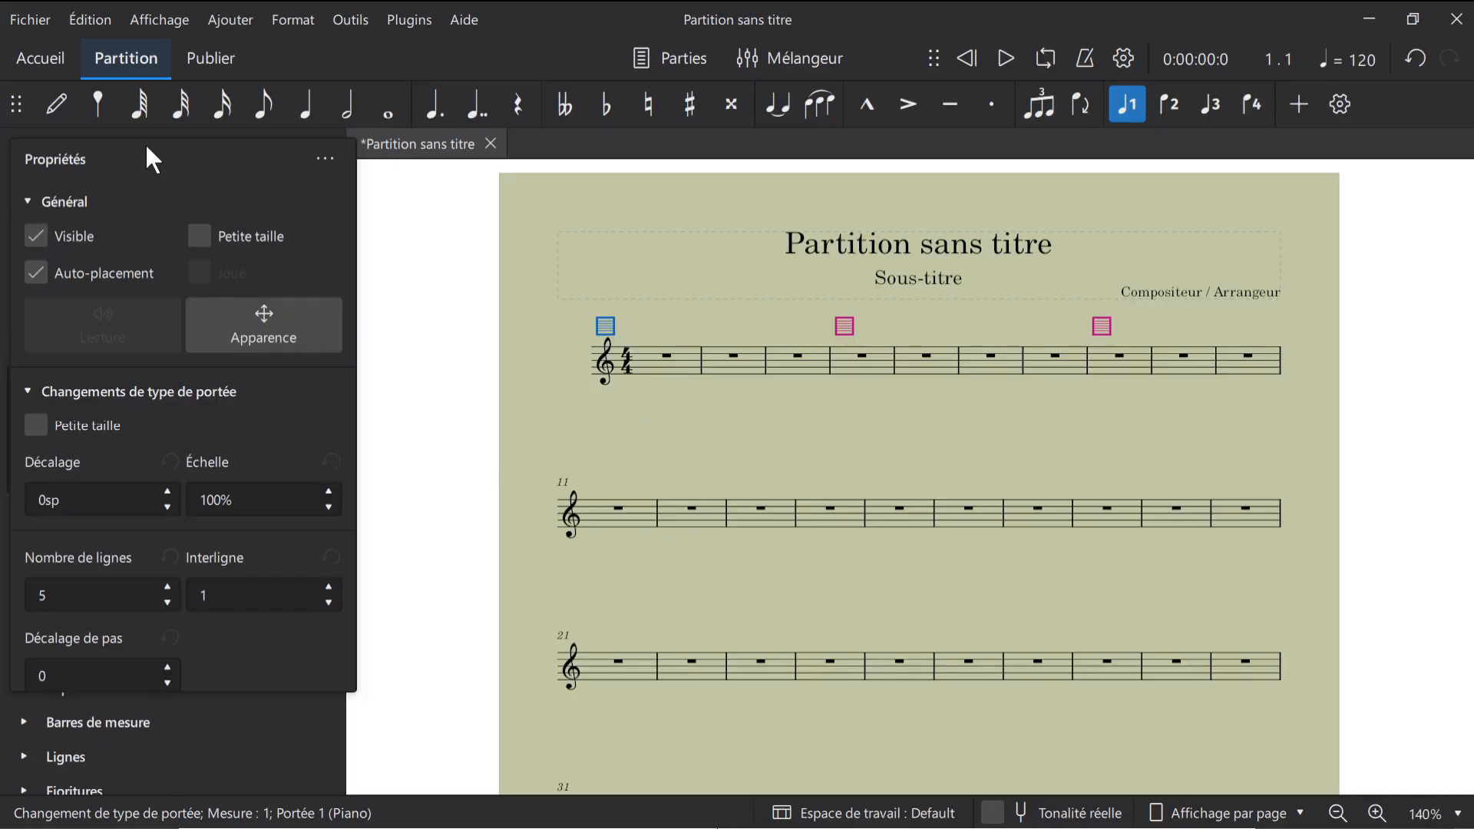
{"action": "left_click_drag", "start_coordinate": [146, 149], "coordinate": [189, 160]}
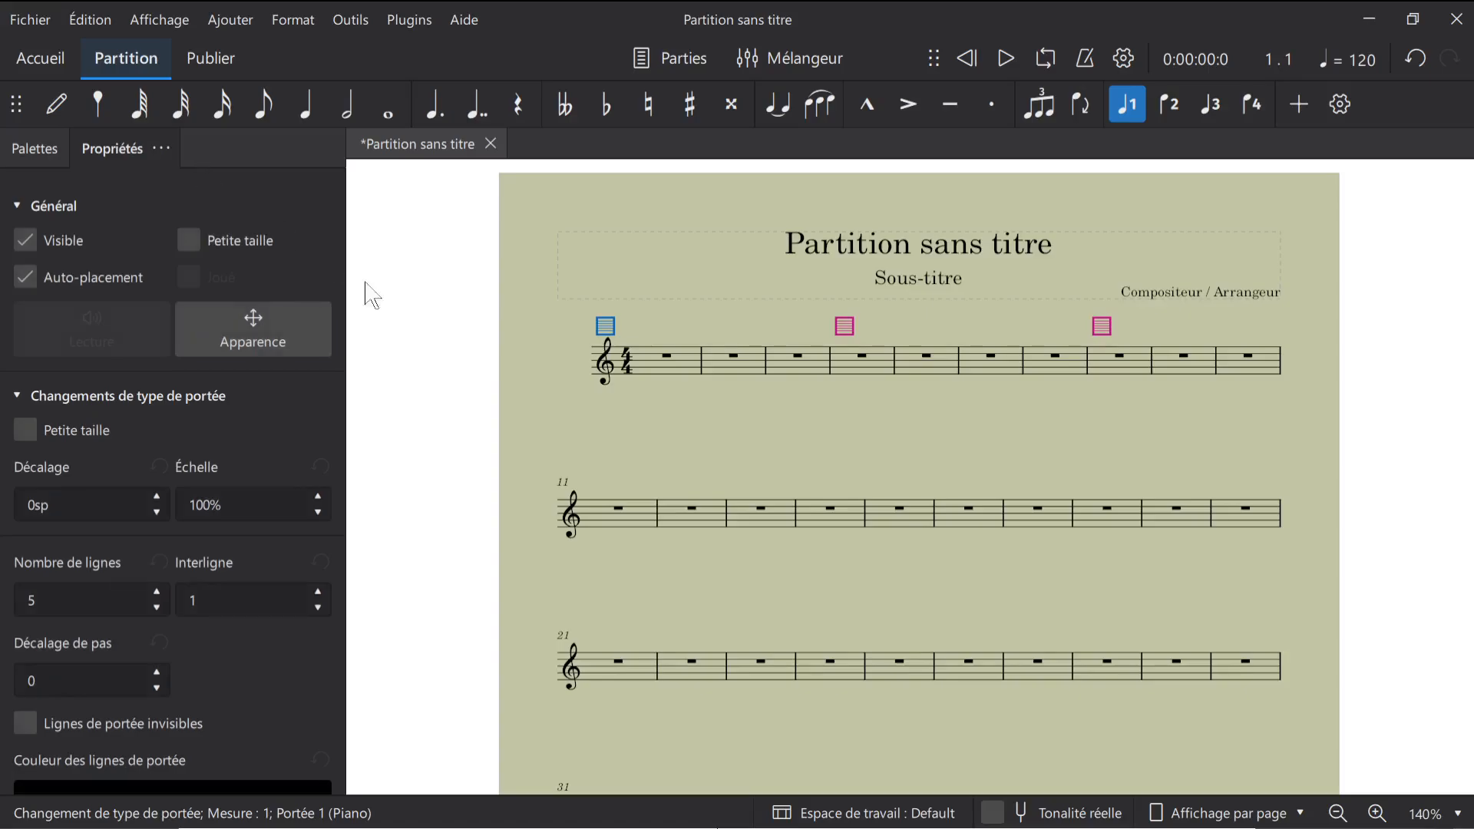
{"action": "scroll", "coordinate": [330, 418], "scroll_direction": "down", "scroll_amount": 3}
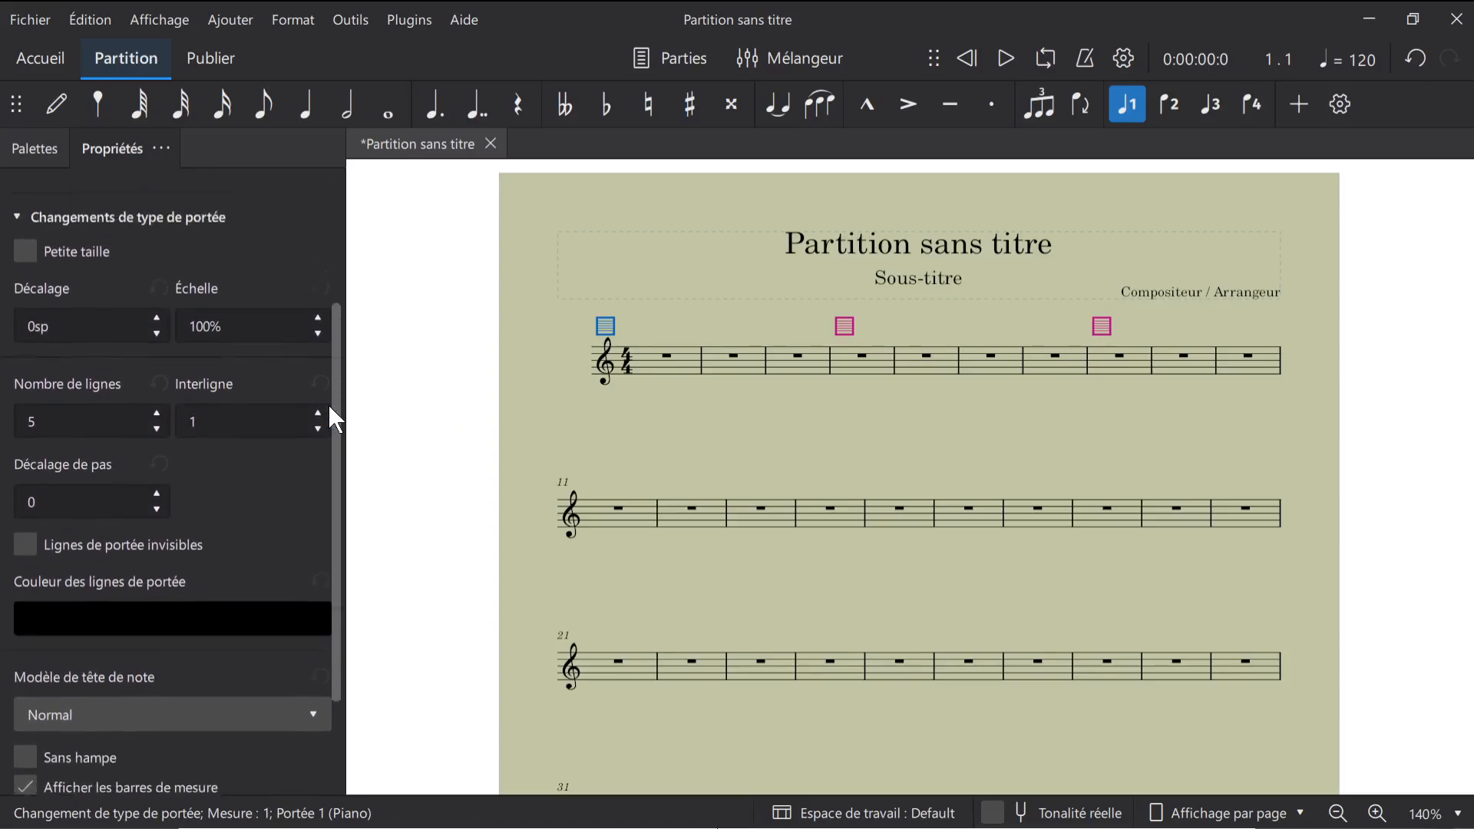
{"action": "scroll", "coordinate": [329, 407], "scroll_direction": "up", "scroll_amount": 3}
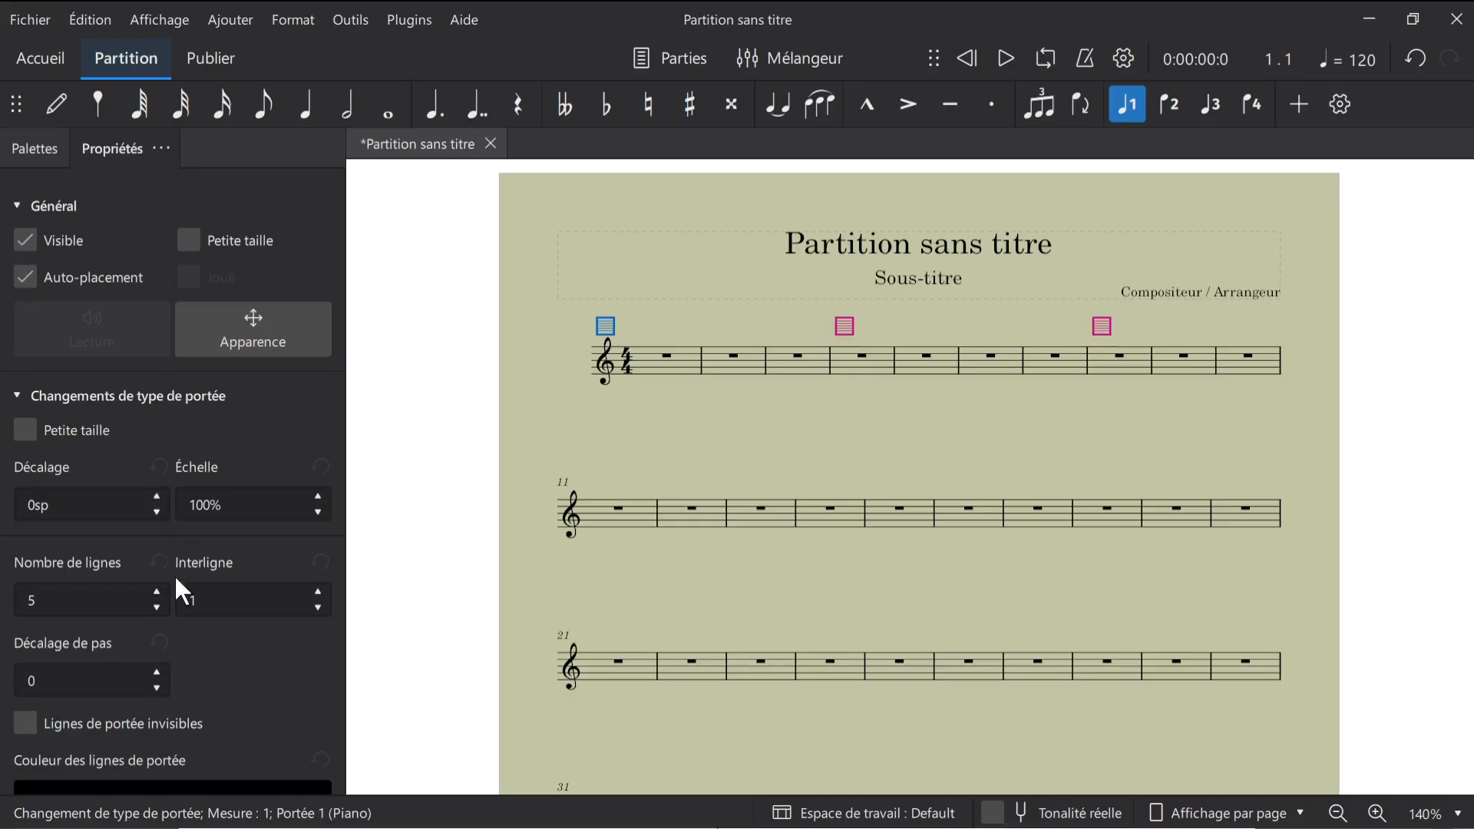
{"action": "left_click", "coordinate": [156, 607]}
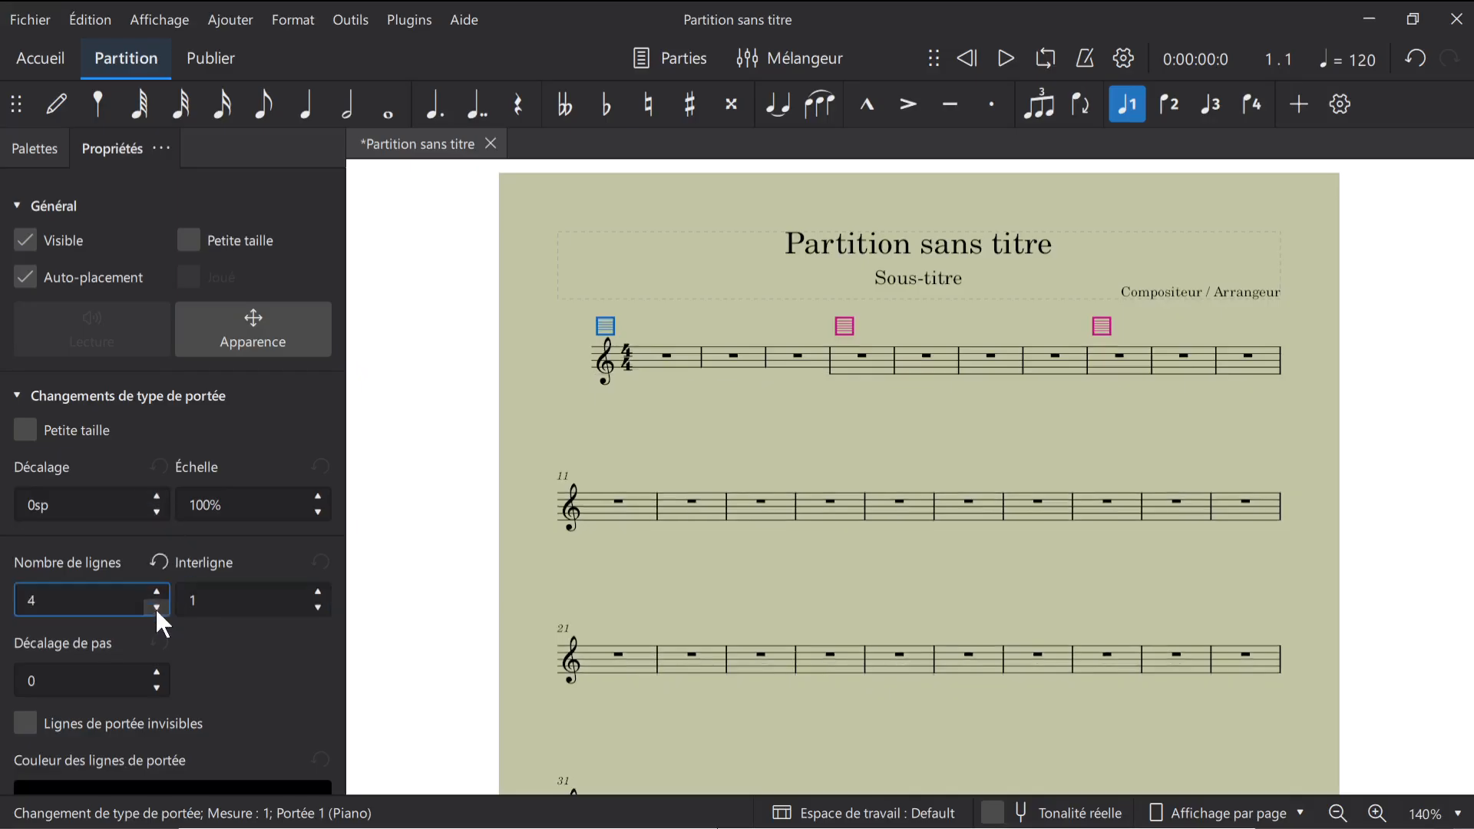
{"action": "left_click", "coordinate": [157, 607]}
{"action": "left_click", "coordinate": [157, 607]}
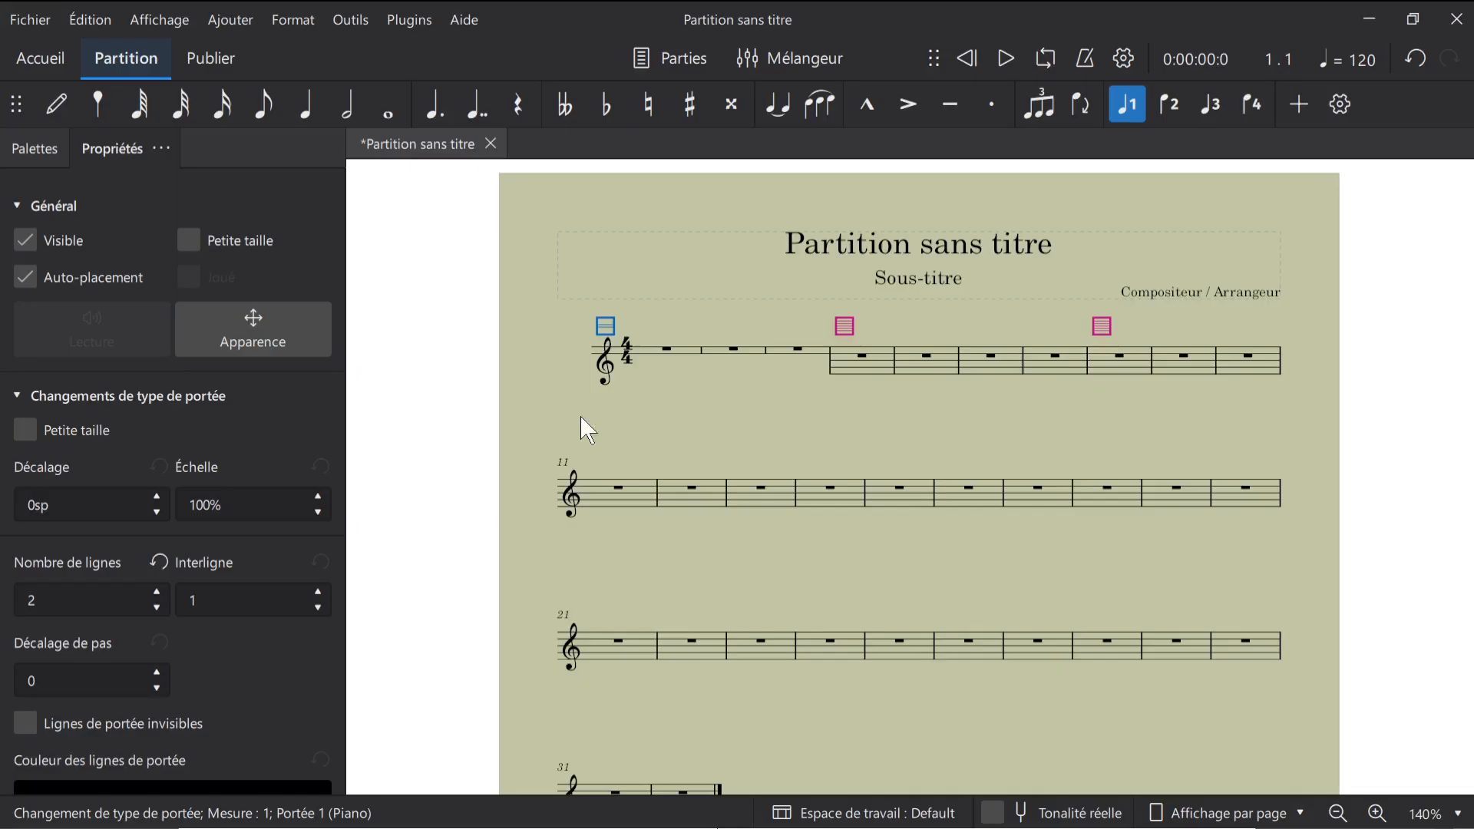
{"action": "left_click", "coordinate": [158, 607]}
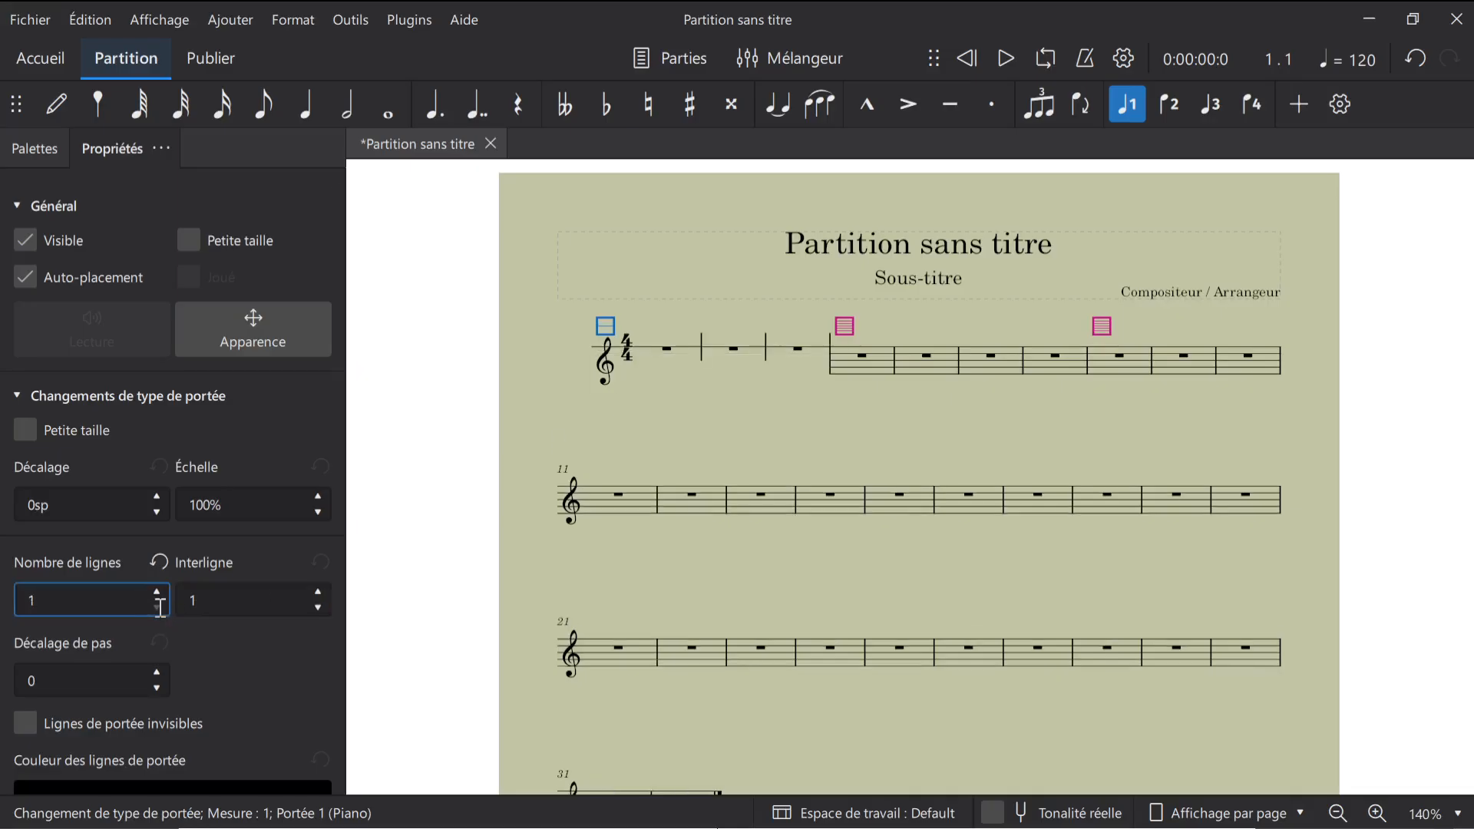
Turn off clef generation for the staff type change at measure 1, keeping time signature generation on
{"action": "scroll", "coordinate": [238, 587], "scroll_direction": "down", "scroll_amount": 5}
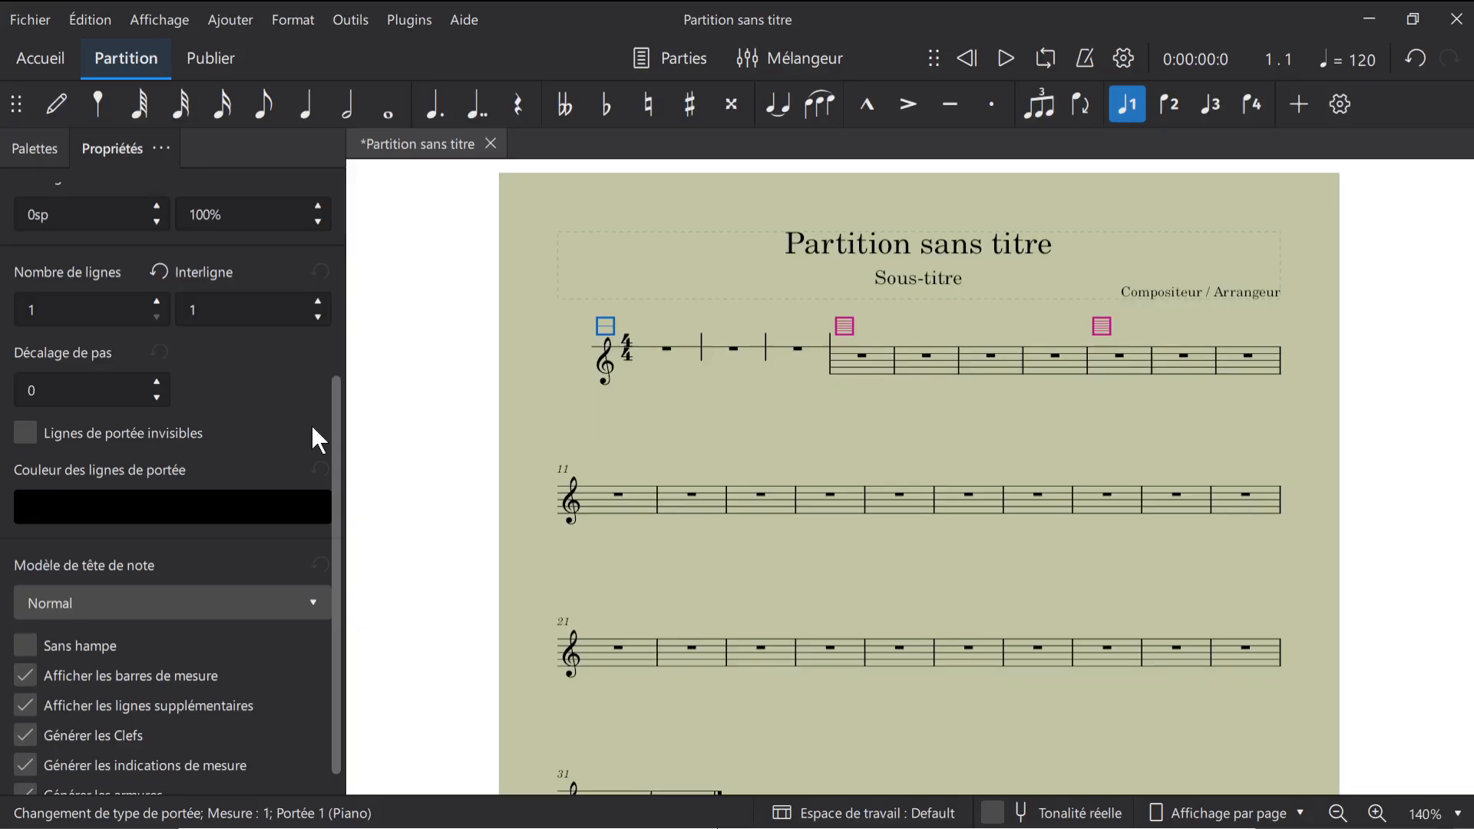
{"action": "scroll", "coordinate": [315, 430], "scroll_direction": "up", "scroll_amount": 4}
{"action": "scroll", "coordinate": [339, 430], "scroll_direction": "down", "scroll_amount": 3}
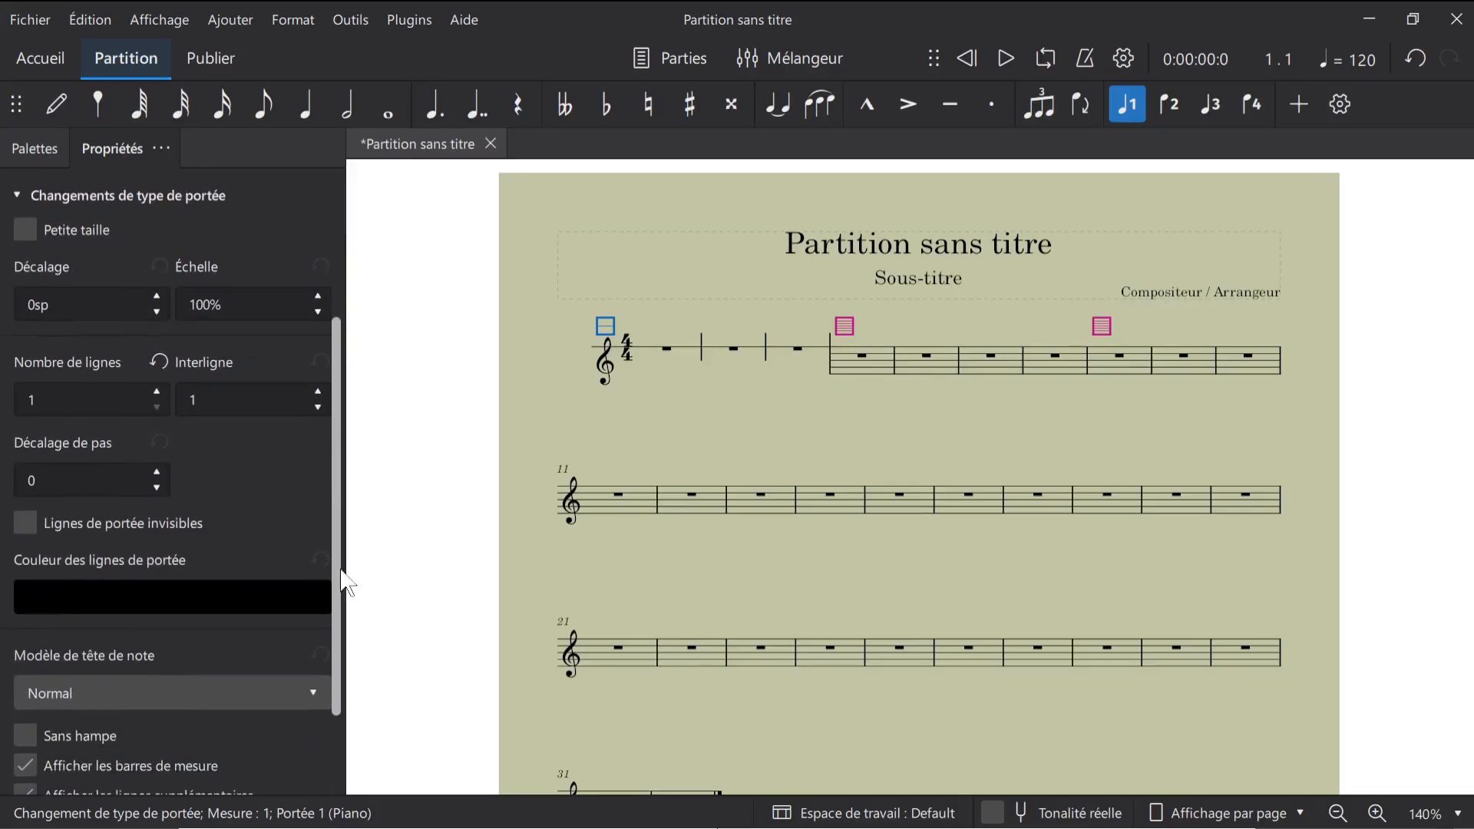
{"action": "scroll", "coordinate": [343, 581], "scroll_direction": "down", "scroll_amount": 3}
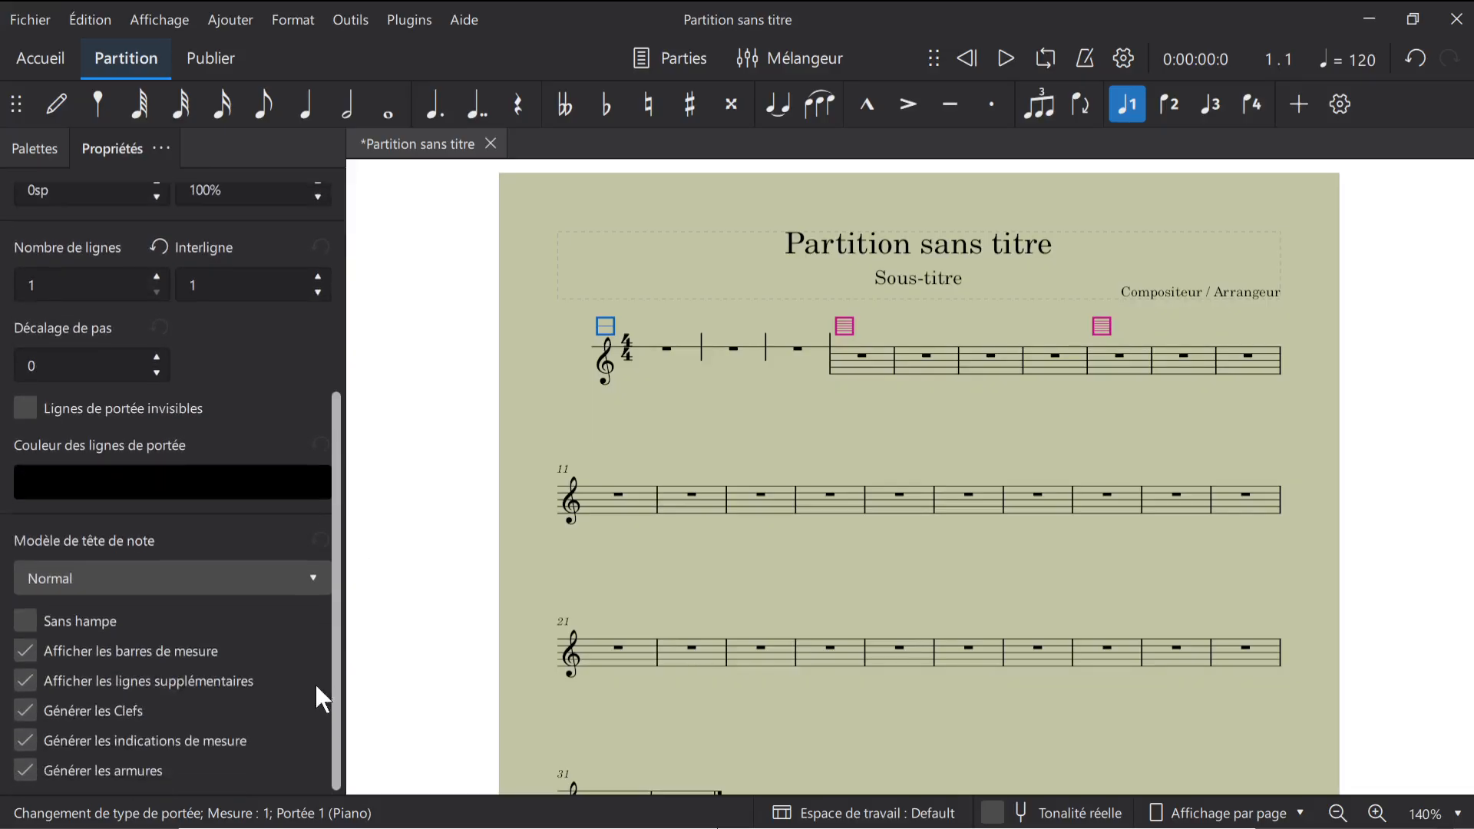
{"action": "left_click", "coordinate": [25, 711]}
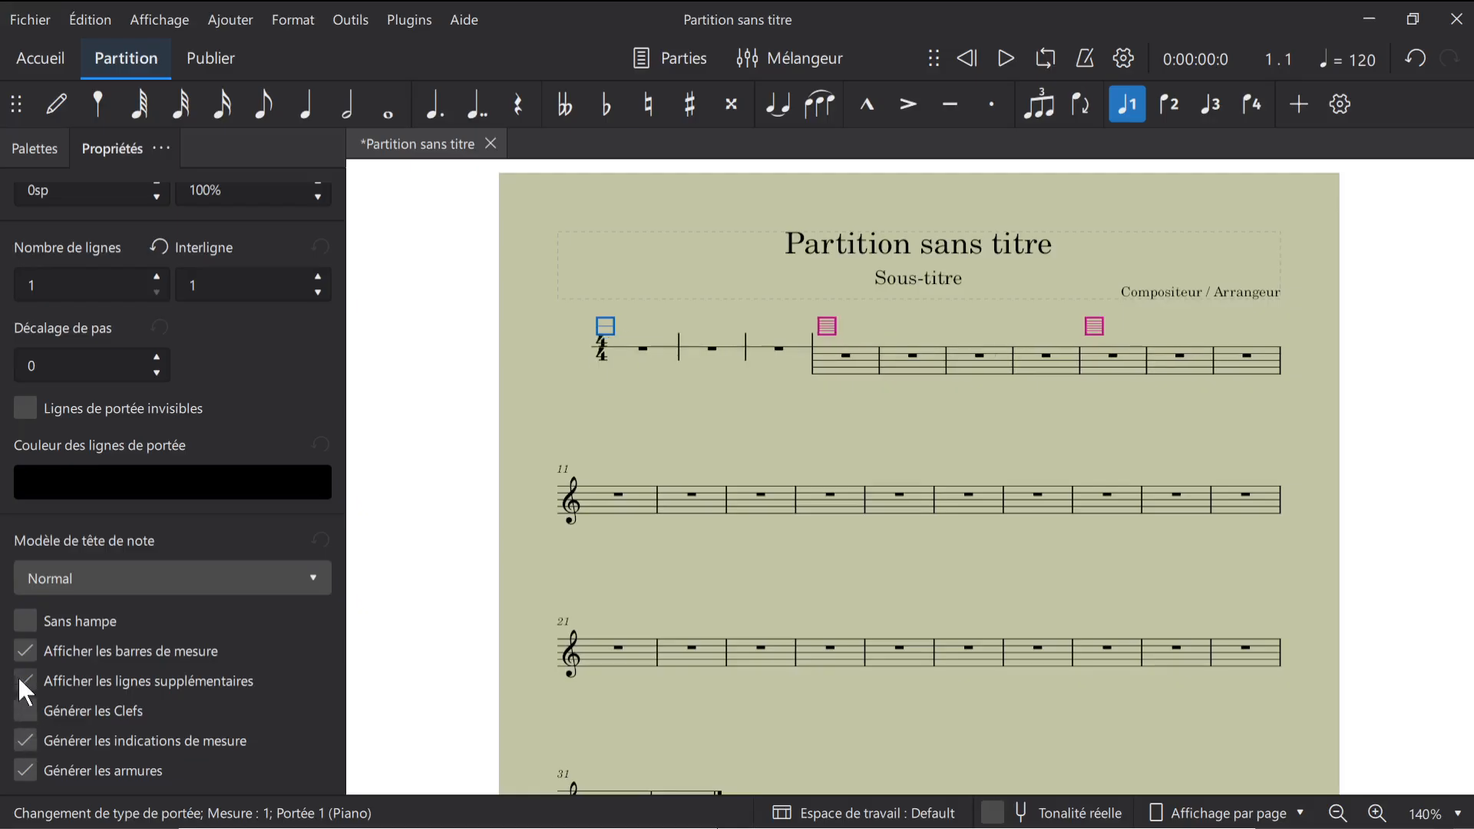
{"action": "left_click", "coordinate": [21, 741]}
{"action": "left_click", "coordinate": [20, 735]}
{"action": "left_click", "coordinate": [671, 375]}
Enter a quarter-note F on beat 1 of measure 1 and raise it one octave onto the single staff line
{"action": "left_click", "coordinate": [658, 348]}
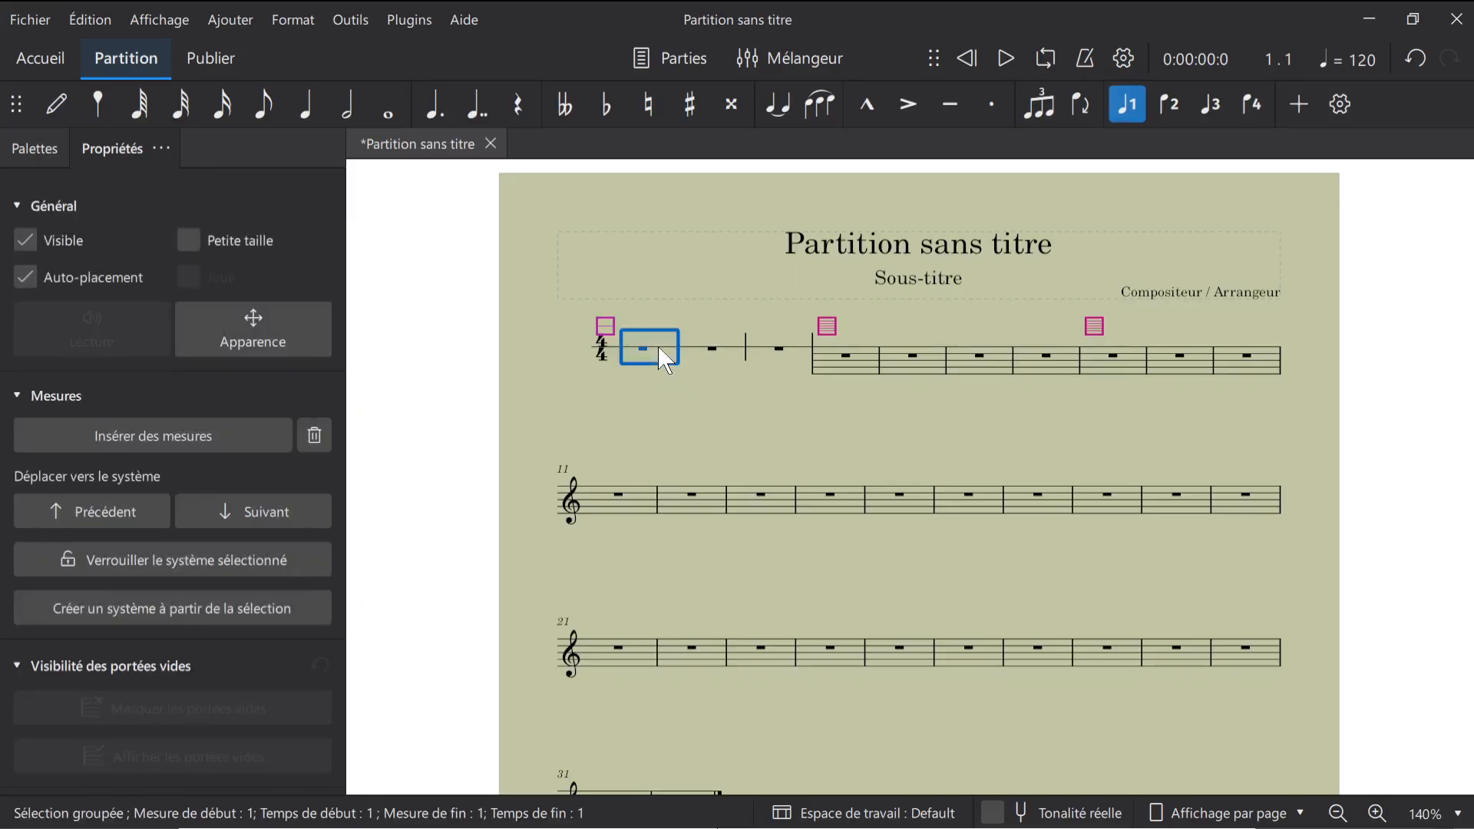
{"action": "key", "text": "n"}
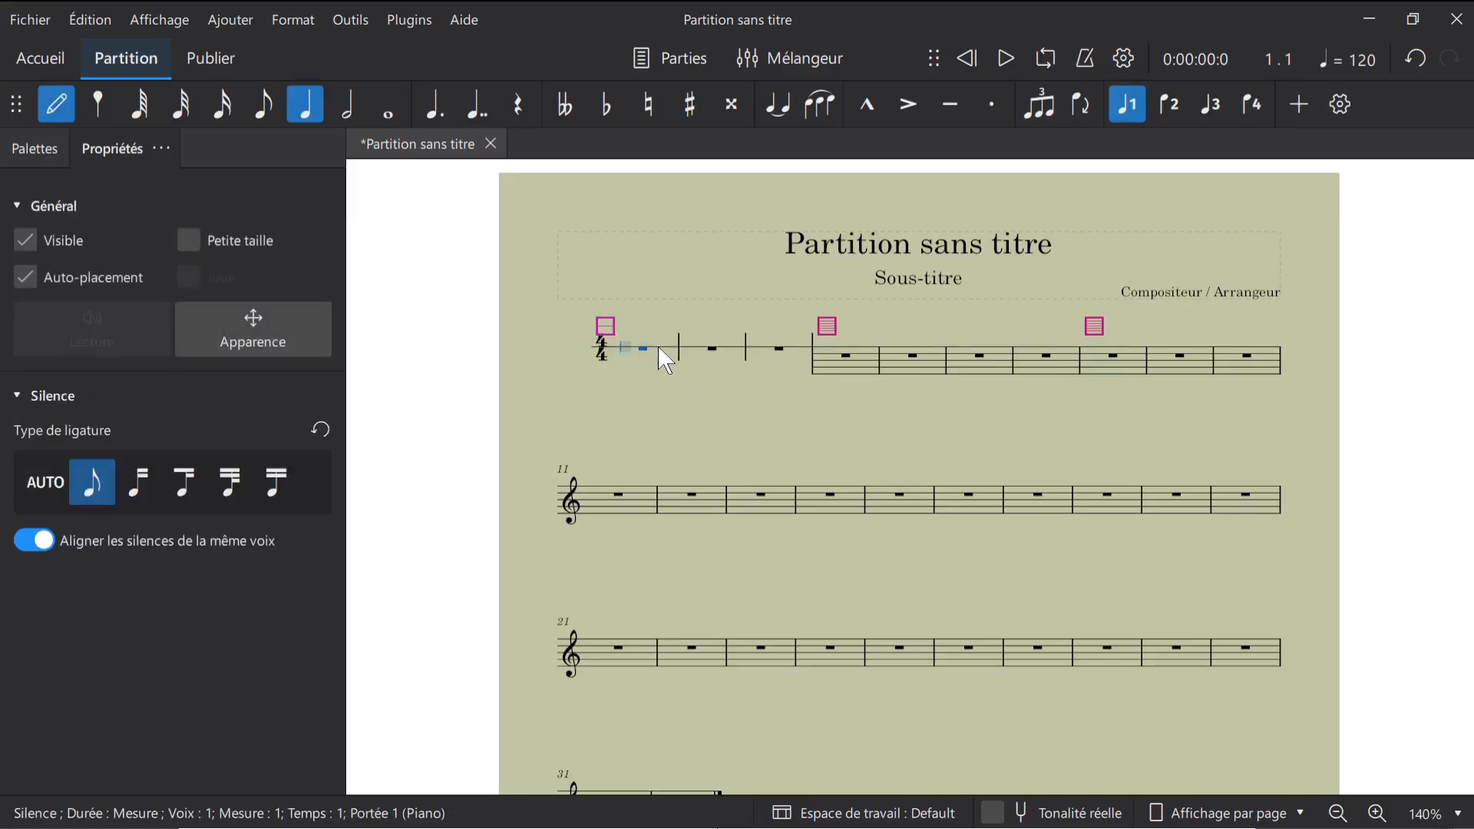
{"action": "key", "text": "f"}
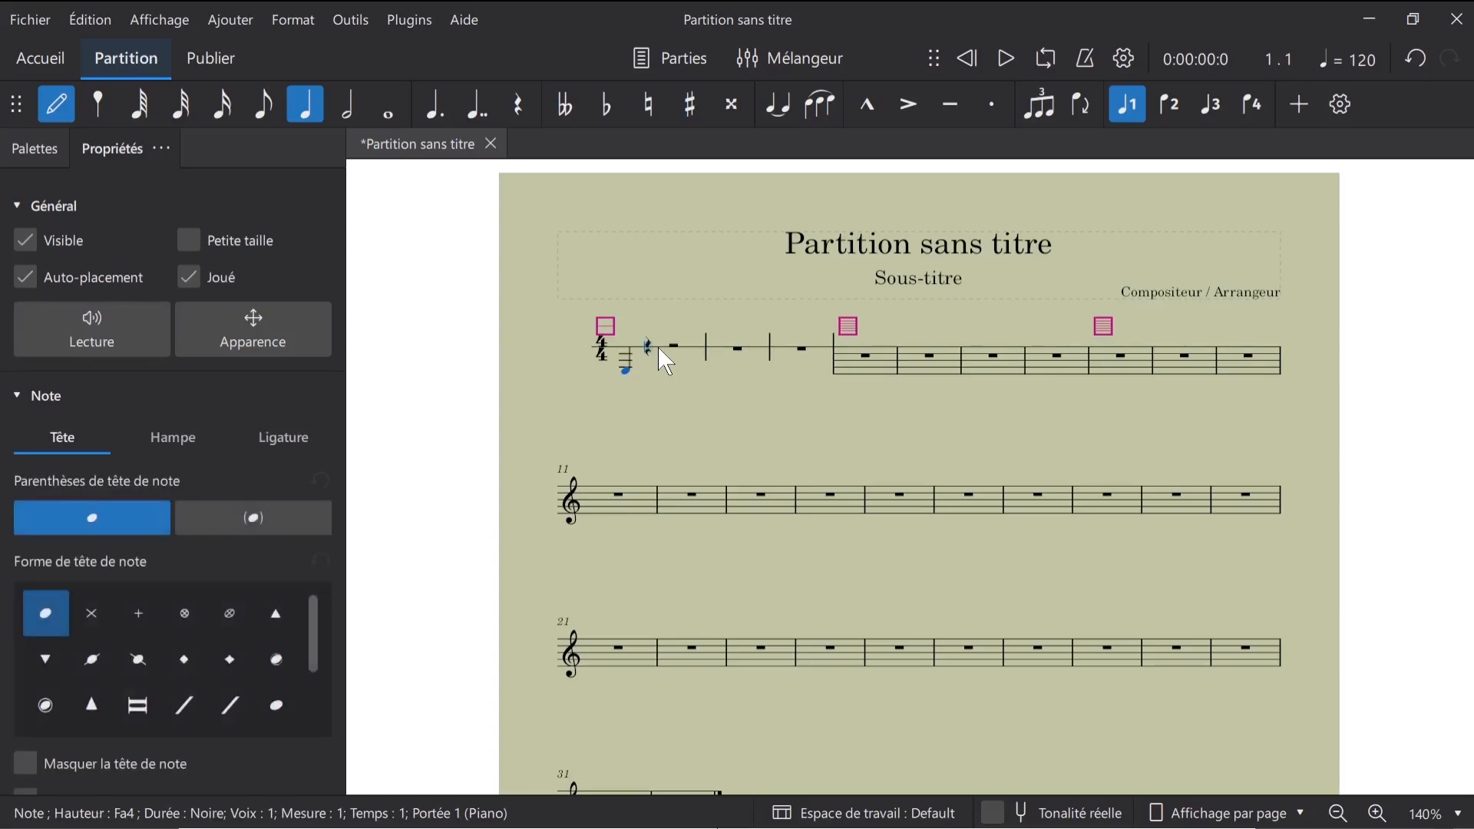
{"action": "key", "text": "ctrl+Up"}
{"action": "key", "text": "Escape"}
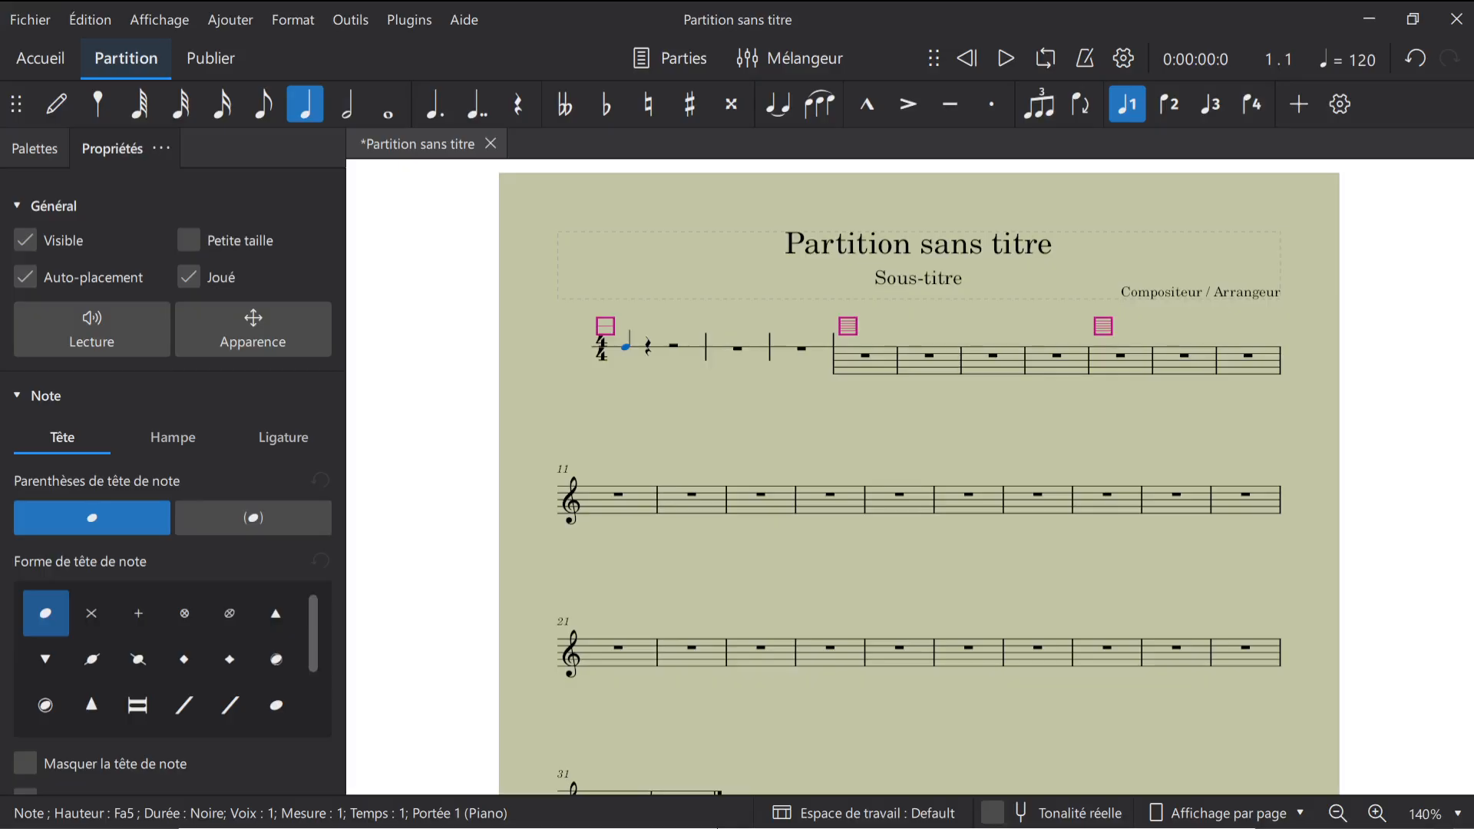
{"action": "left_click", "coordinate": [737, 422]}
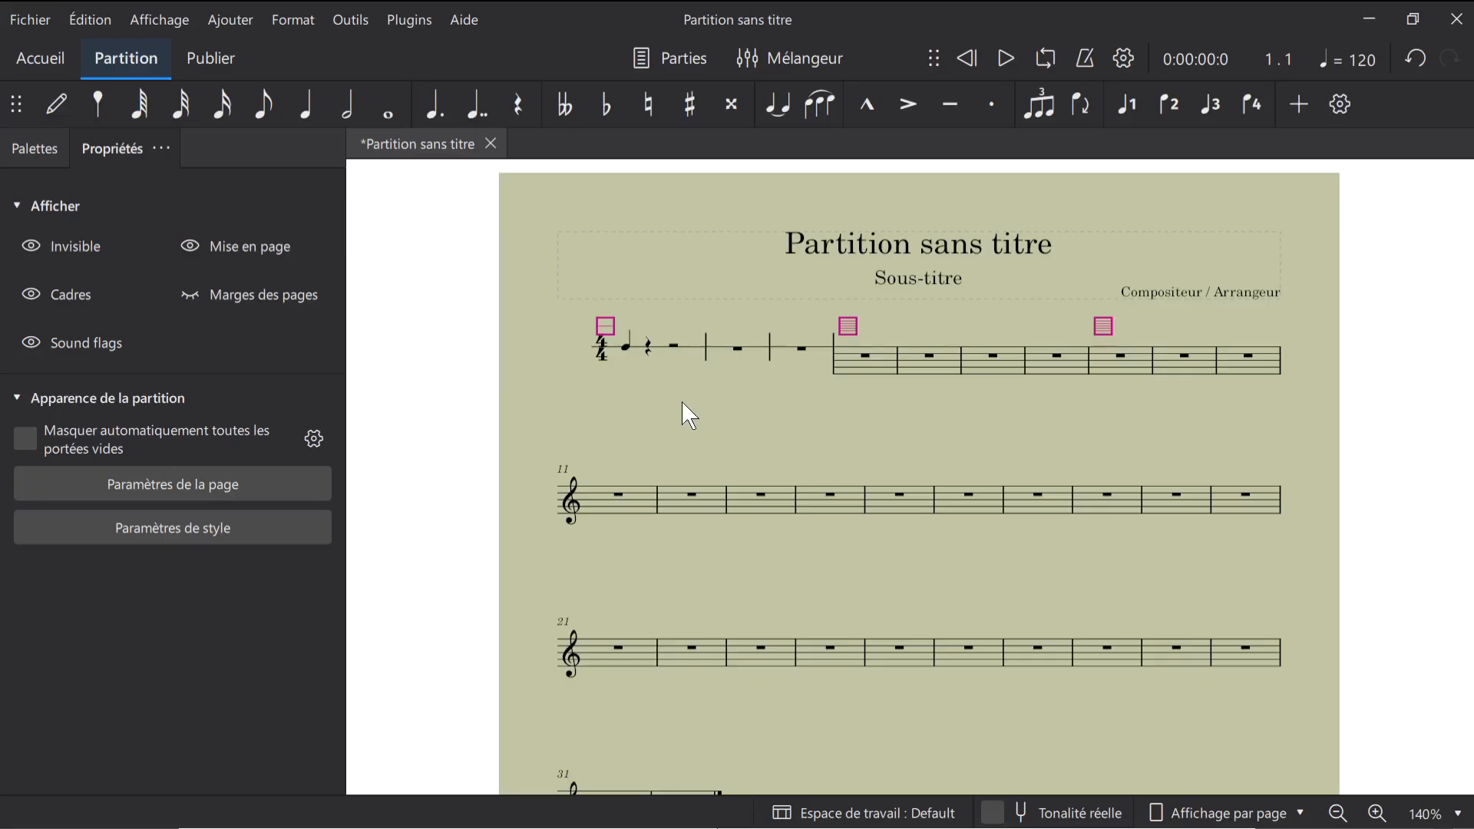
{"action": "left_click", "coordinate": [648, 352]}
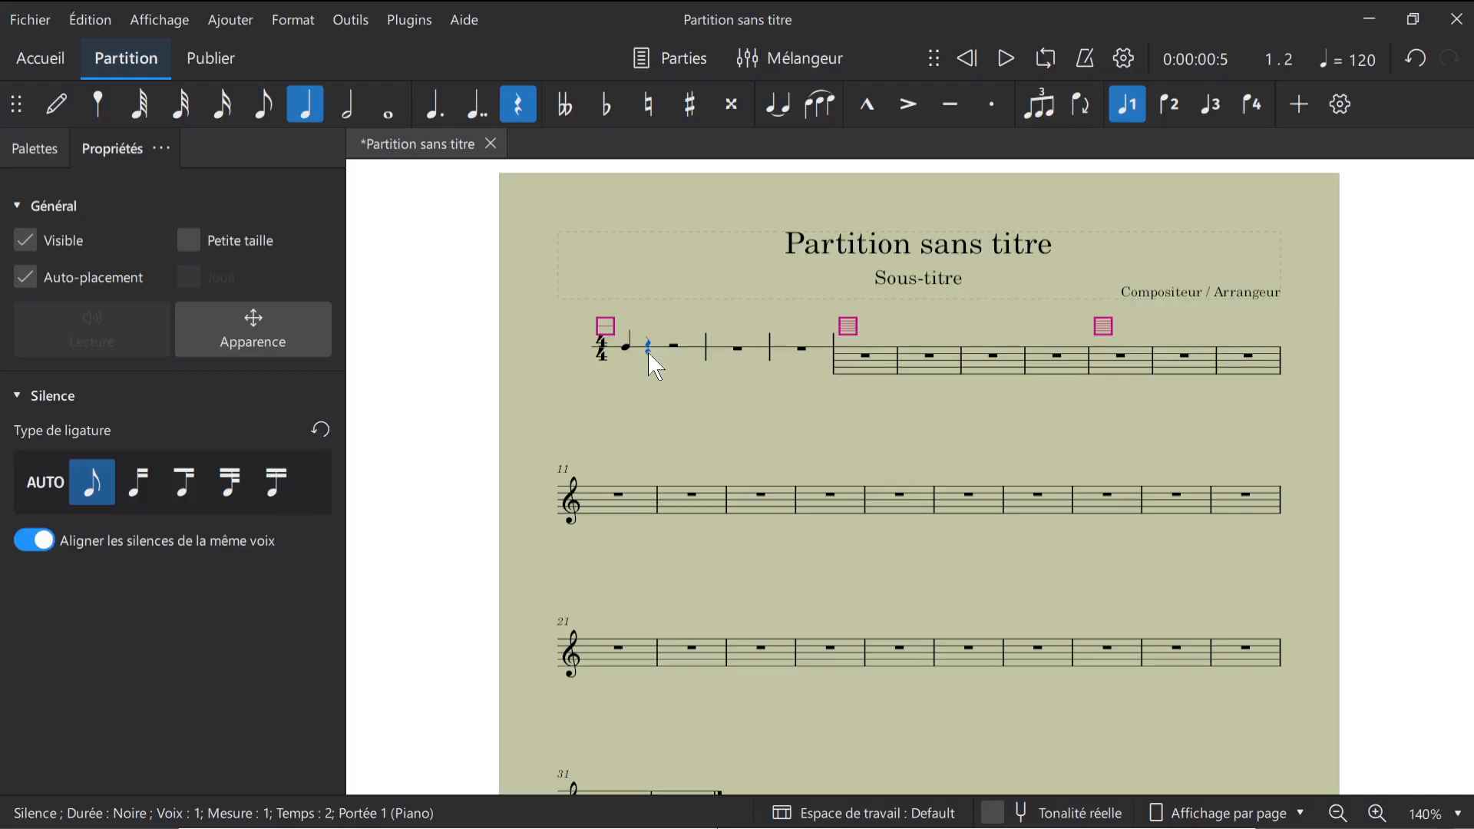
{"action": "key", "text": "n"}
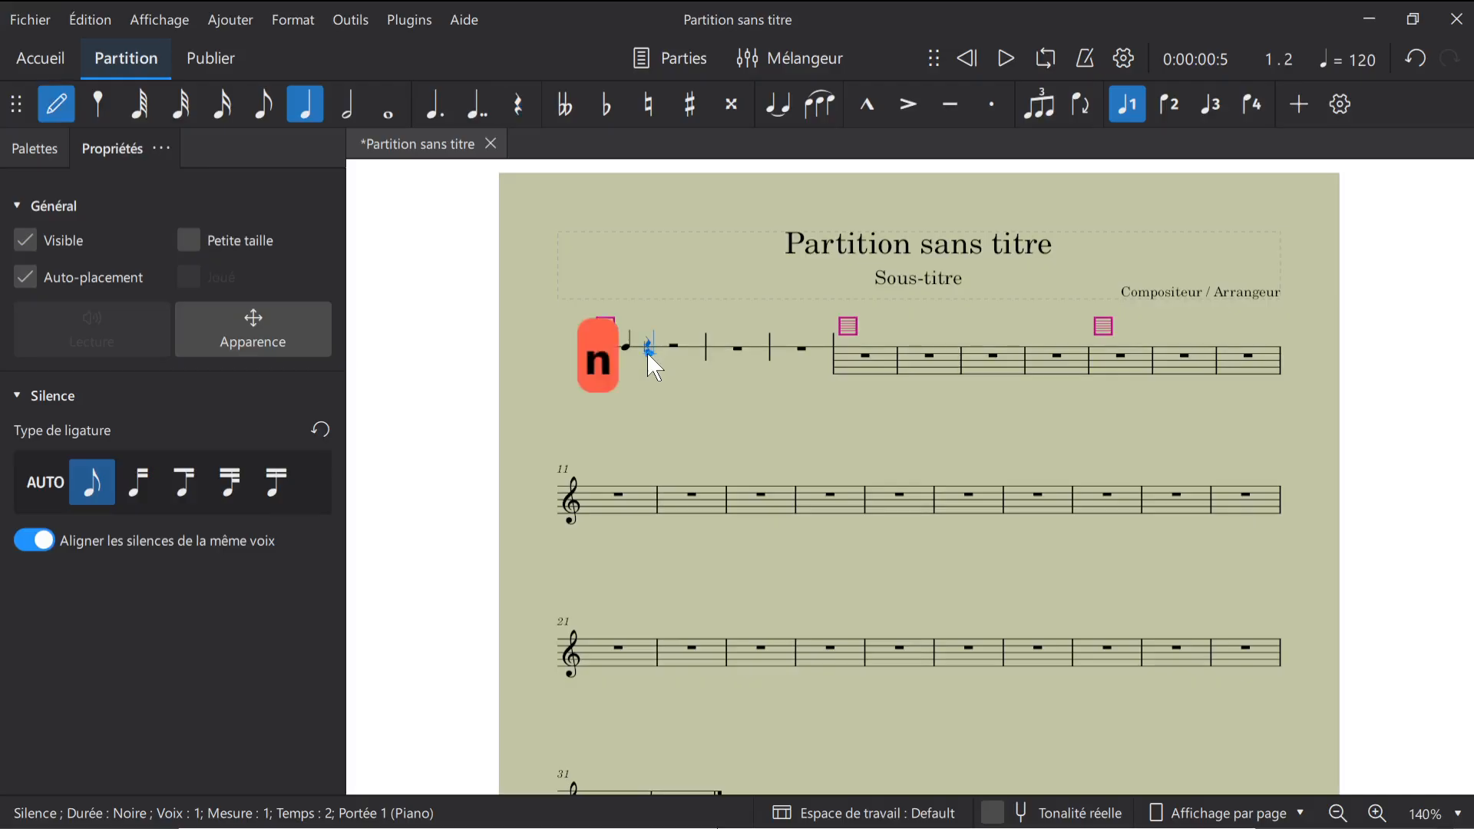
{"action": "key", "text": "Escape"}
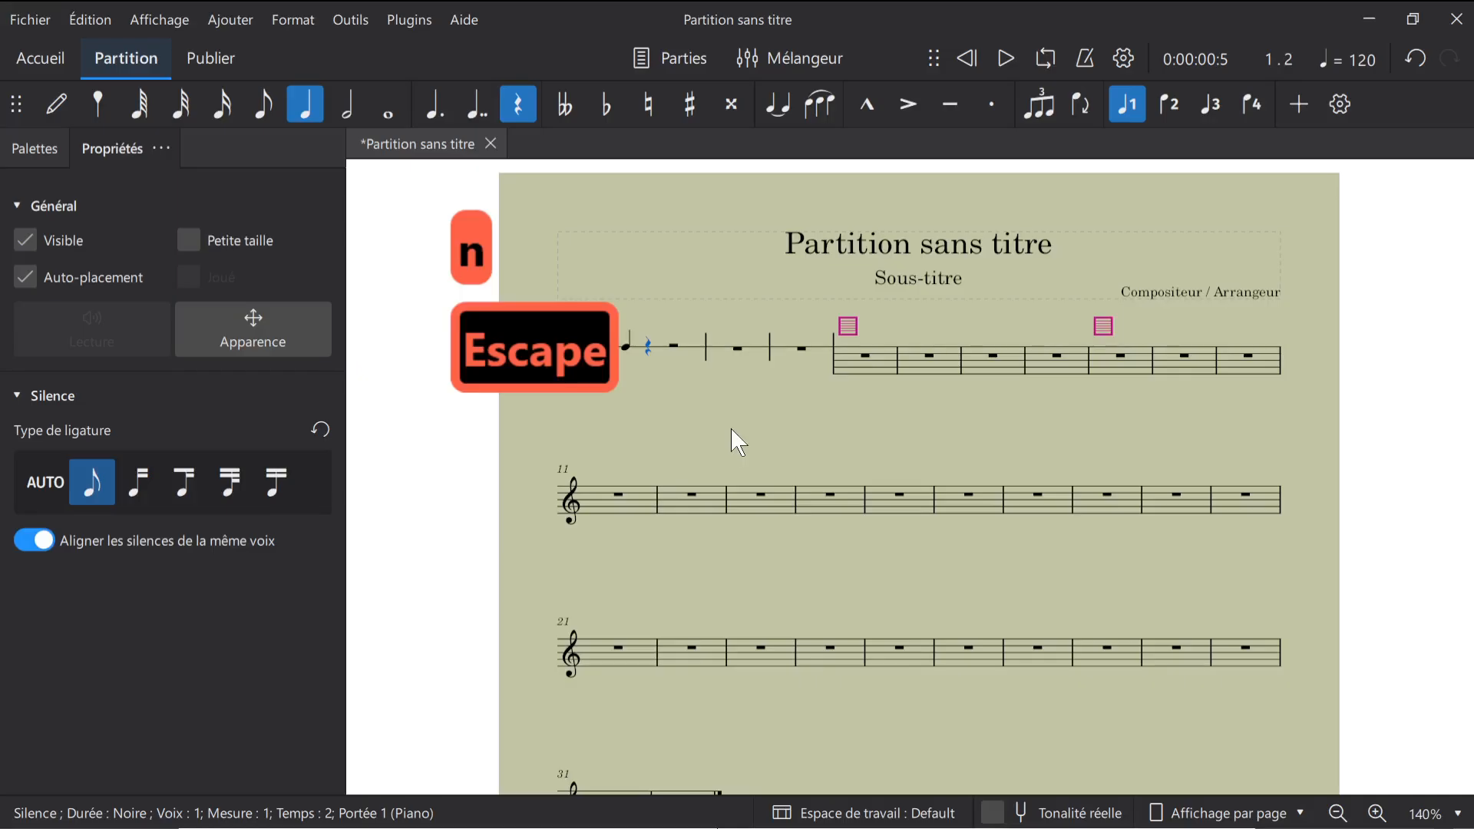
{"action": "key", "text": "Escape"}
Enter two eighth-note Fs on beat 2 of measure 1 and flip their stems upward
{"action": "scroll", "coordinate": [721, 430], "scroll_direction": "up", "scroll_amount": 3, "text": "ctrl"}
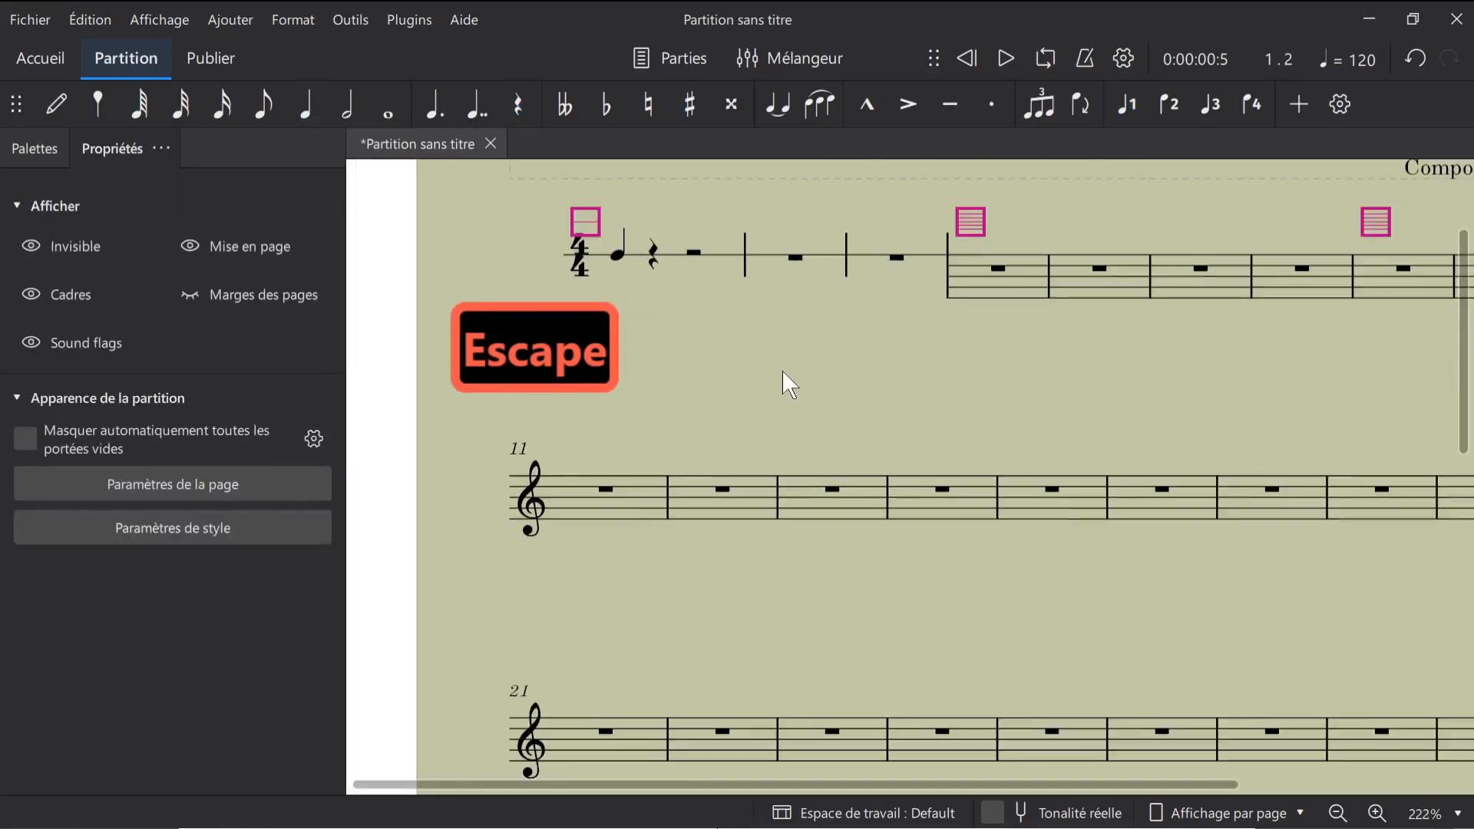
{"action": "left_click_drag", "start_coordinate": [783, 372], "coordinate": [687, 680]}
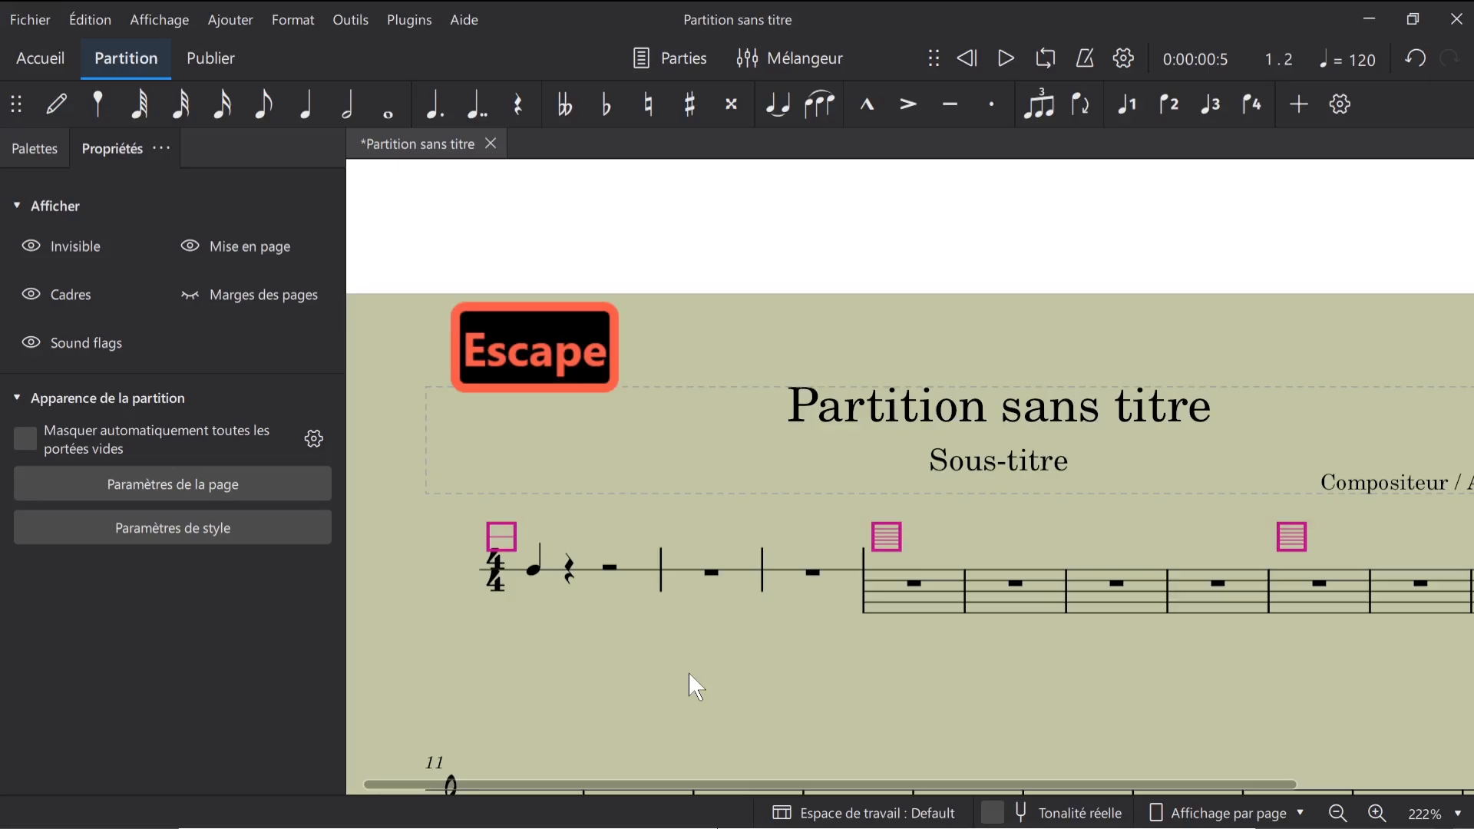
{"action": "left_click", "coordinate": [574, 582]}
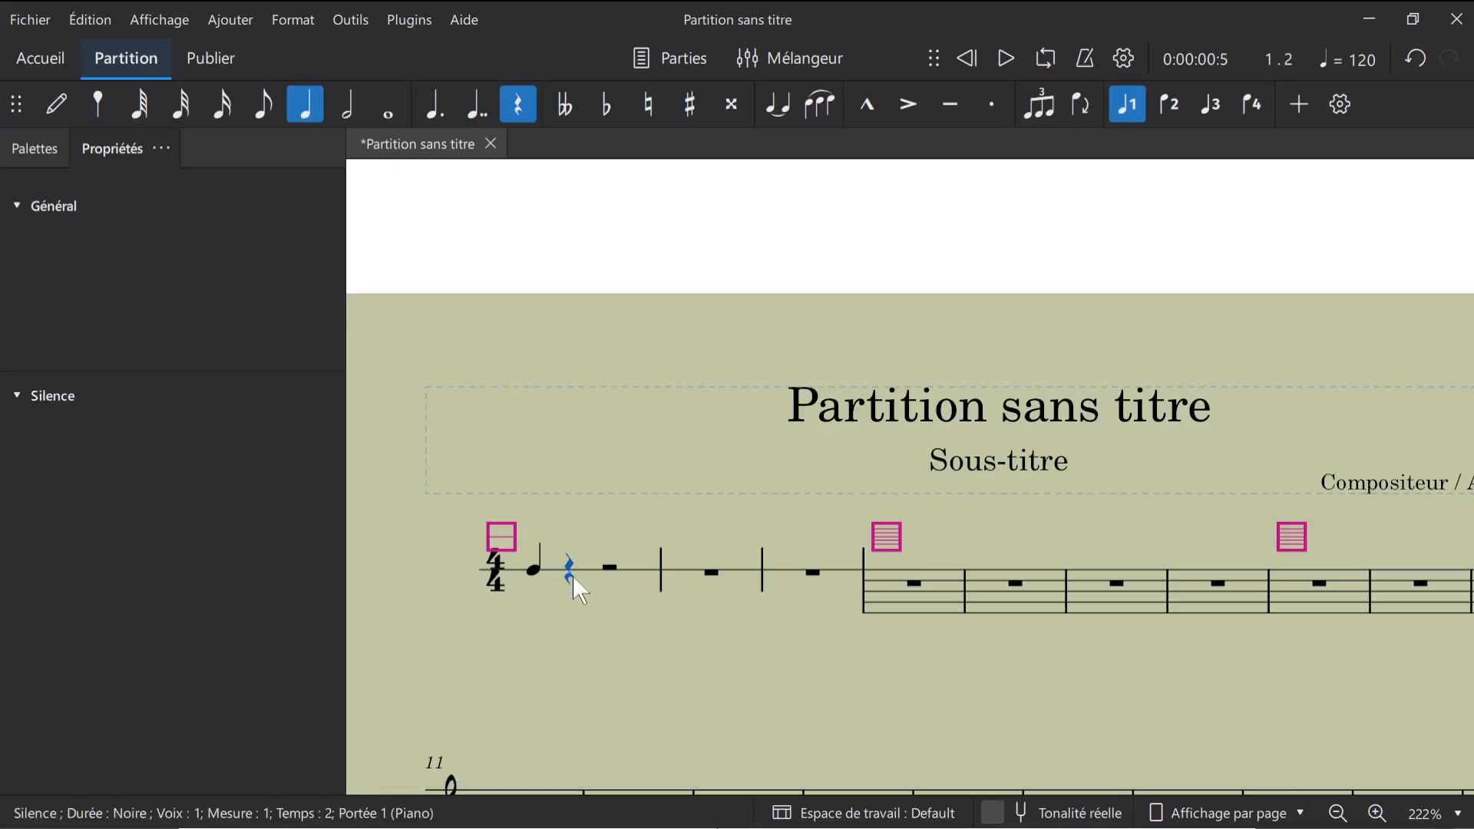
{"action": "key", "text": "n"}
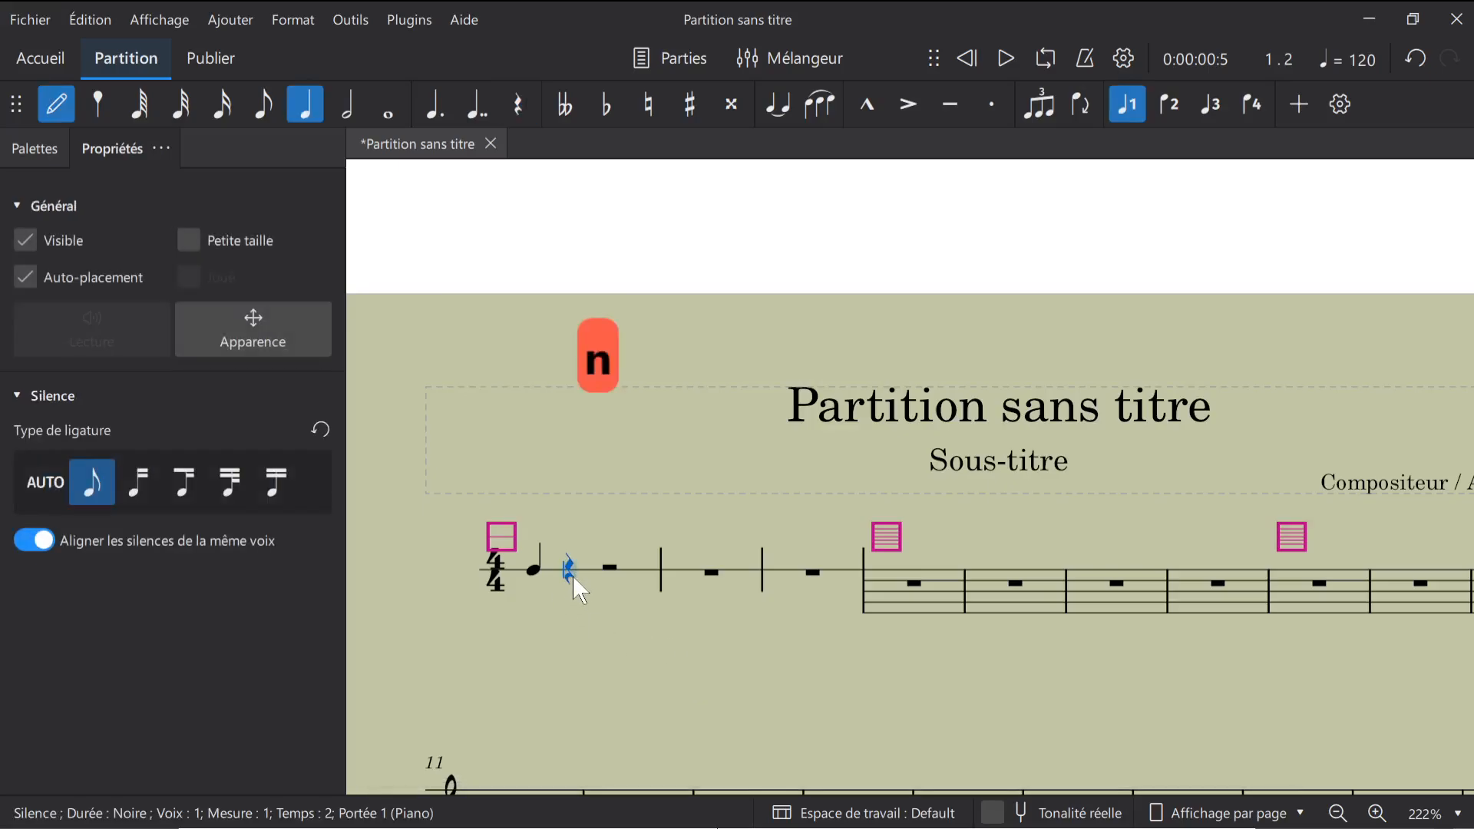
{"action": "key", "text": "4"}
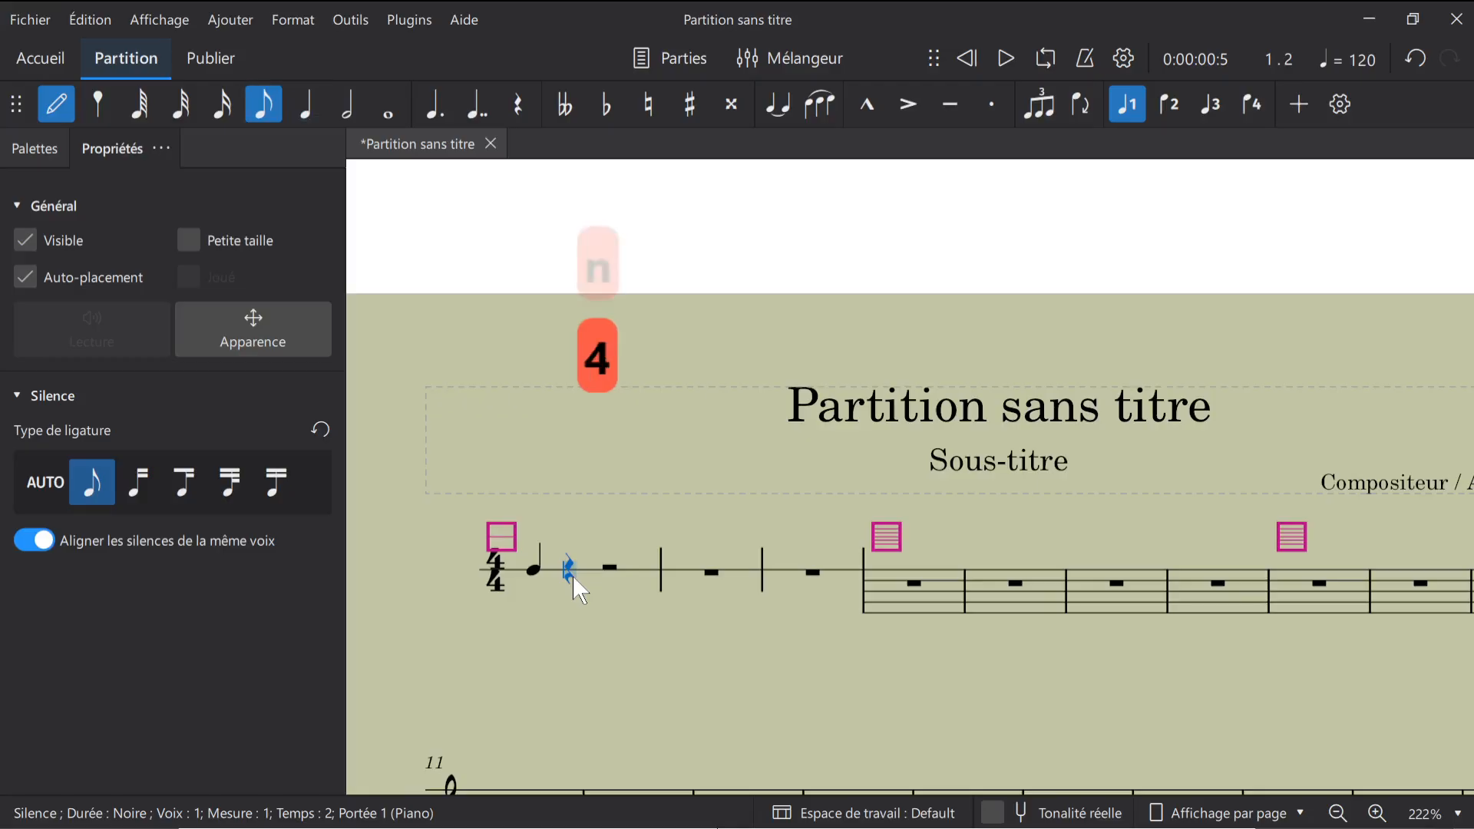
{"action": "key", "text": "f"}
{"action": "key", "text": "f"}
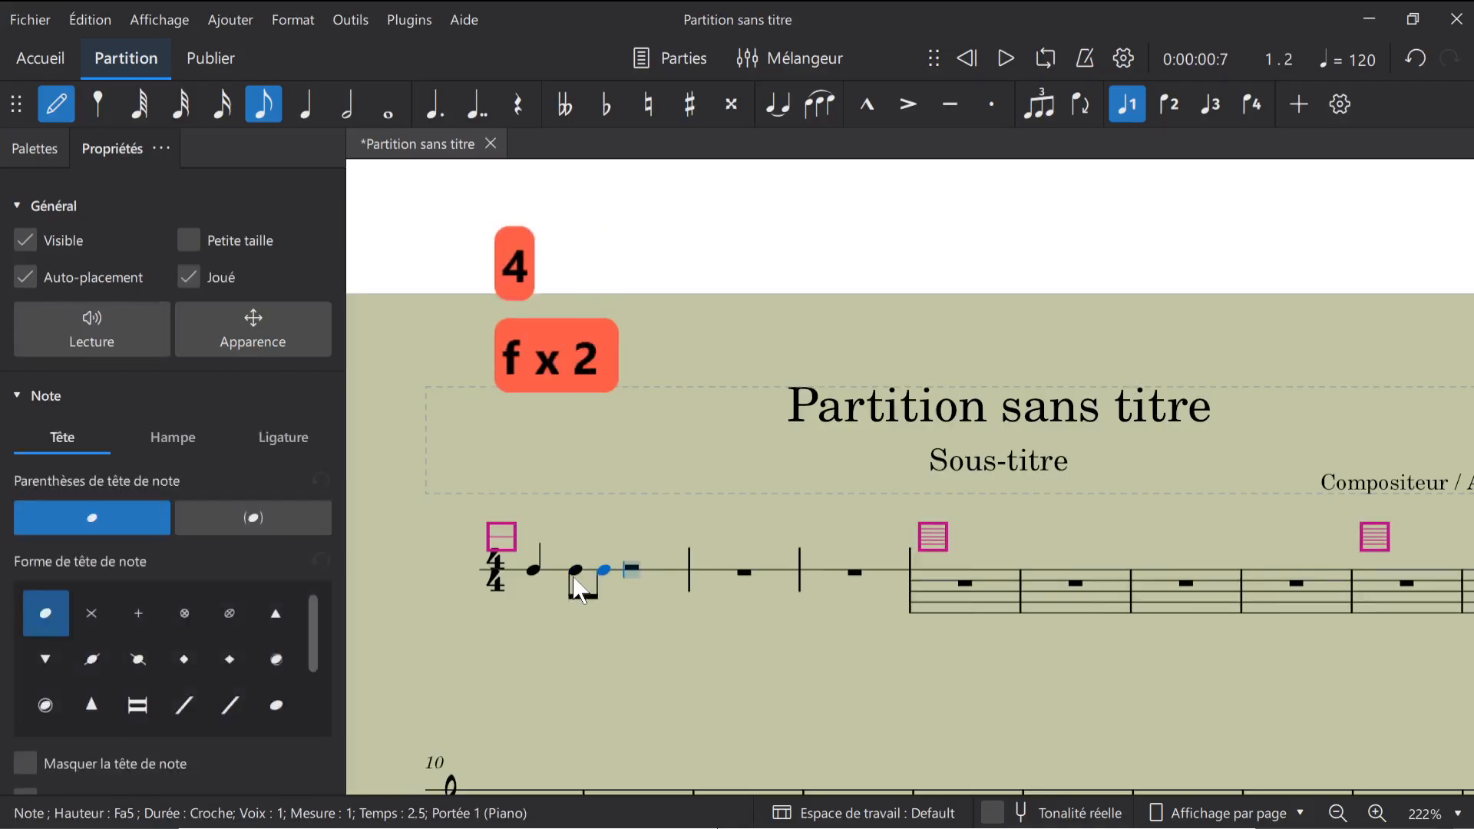
{"action": "key", "text": "x"}
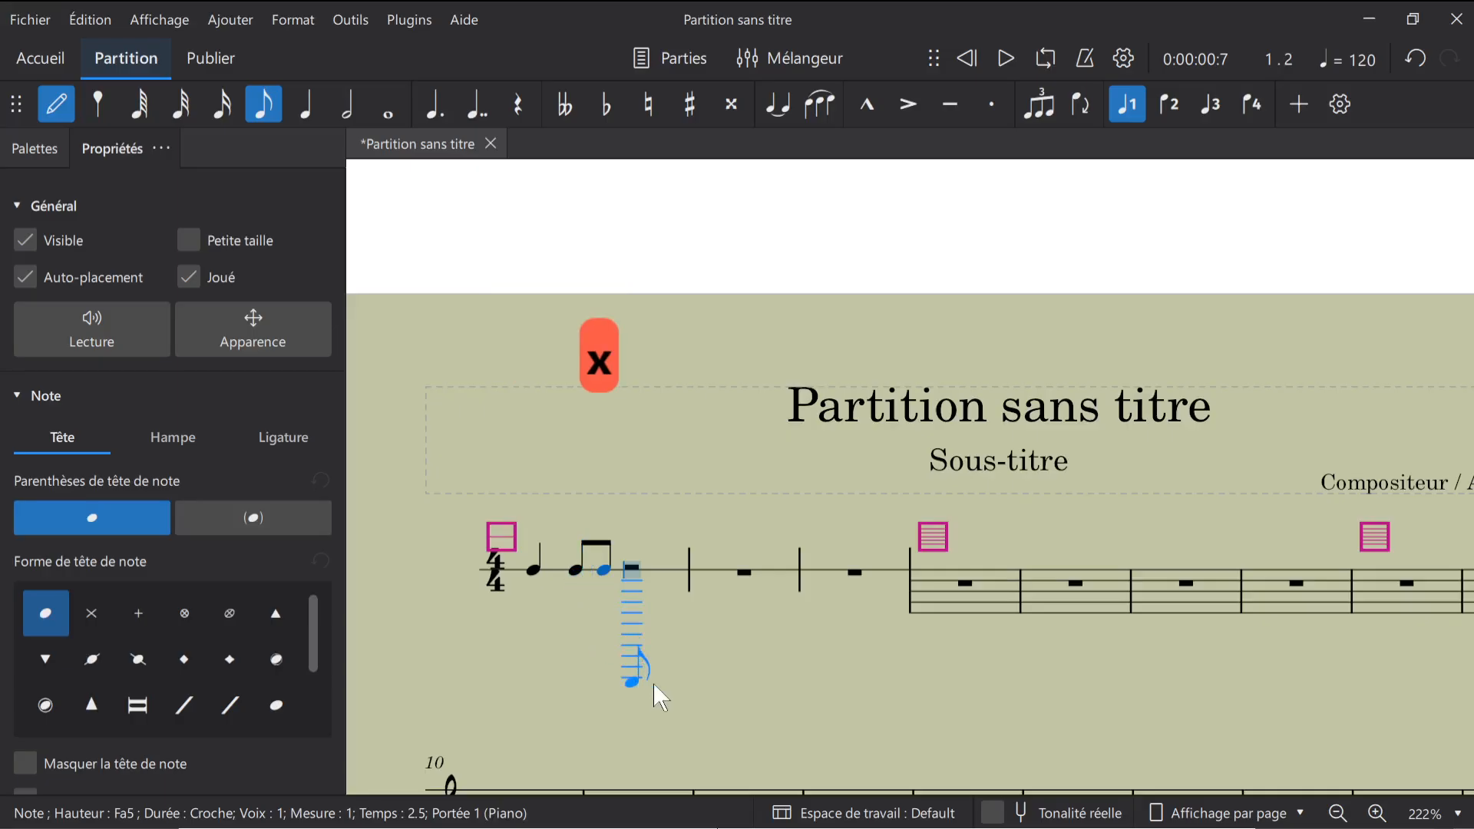
Enter five half-note Fs from beat 3 of measure 1 through the end of measure 3
{"action": "key", "text": "6"}
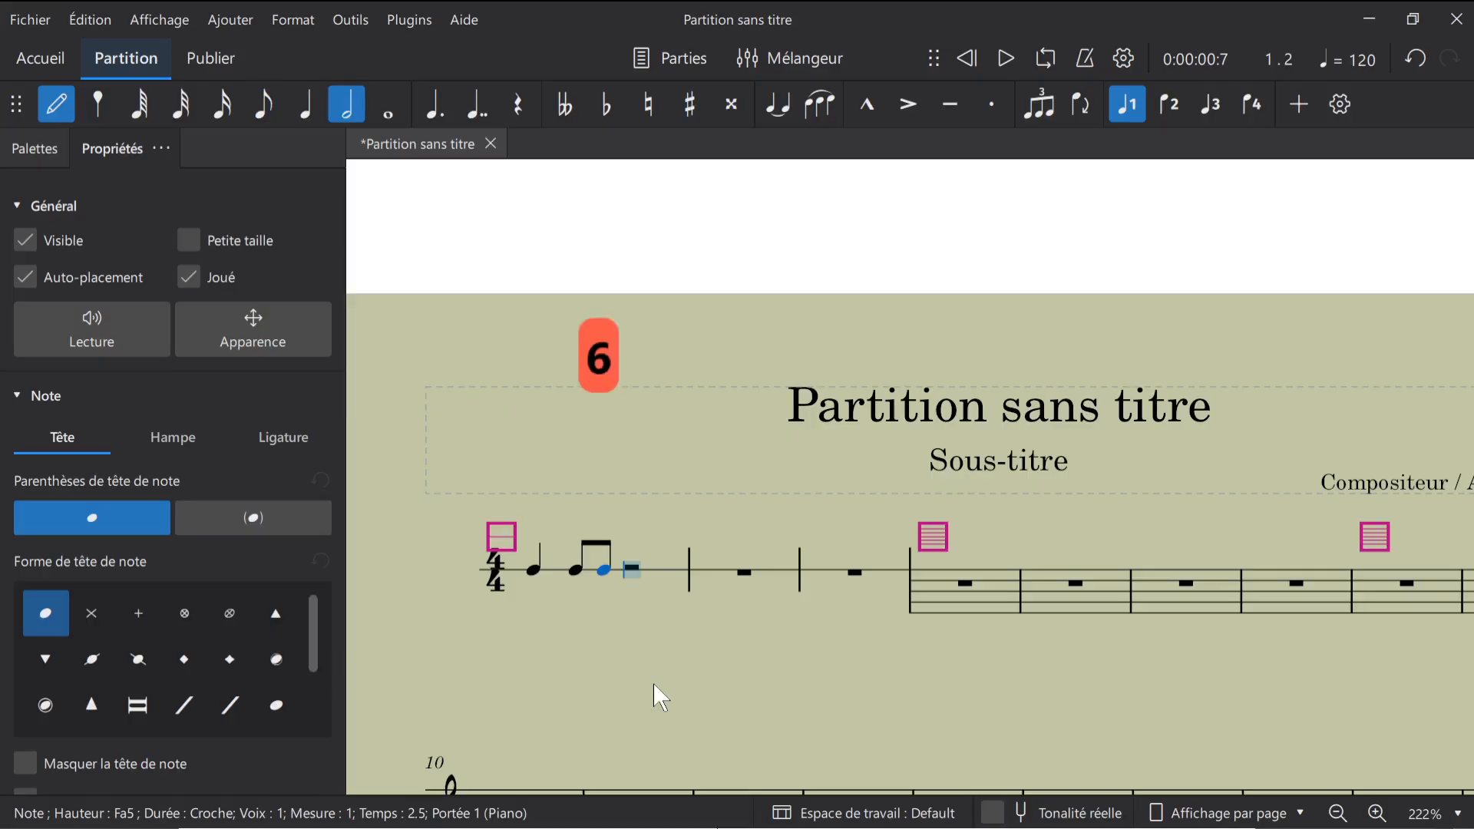
{"action": "key", "text": "f"}
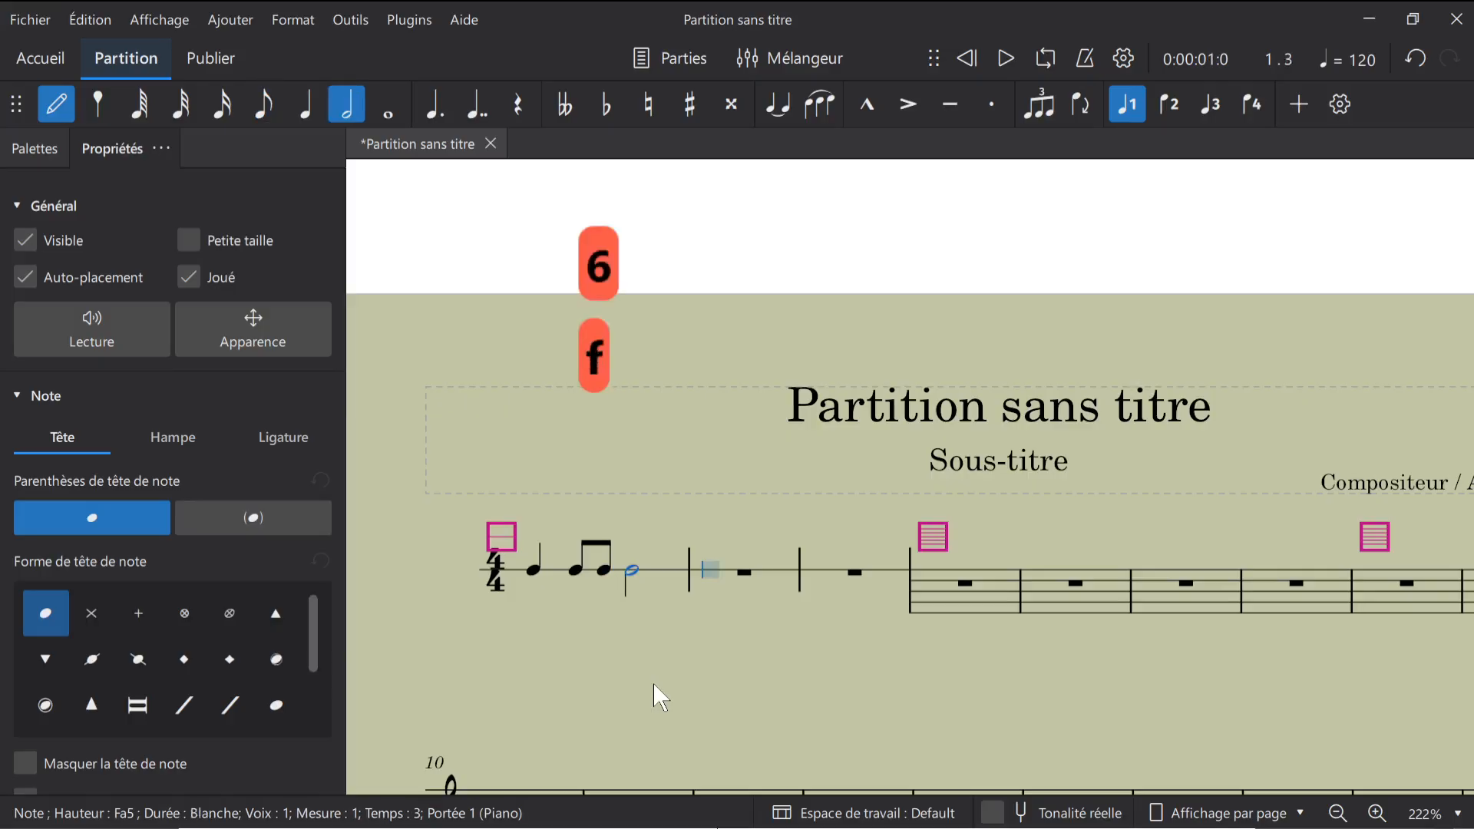
{"action": "key", "text": "f"}
{"action": "key", "text": "f"}
{"action": "key", "text": "f"}
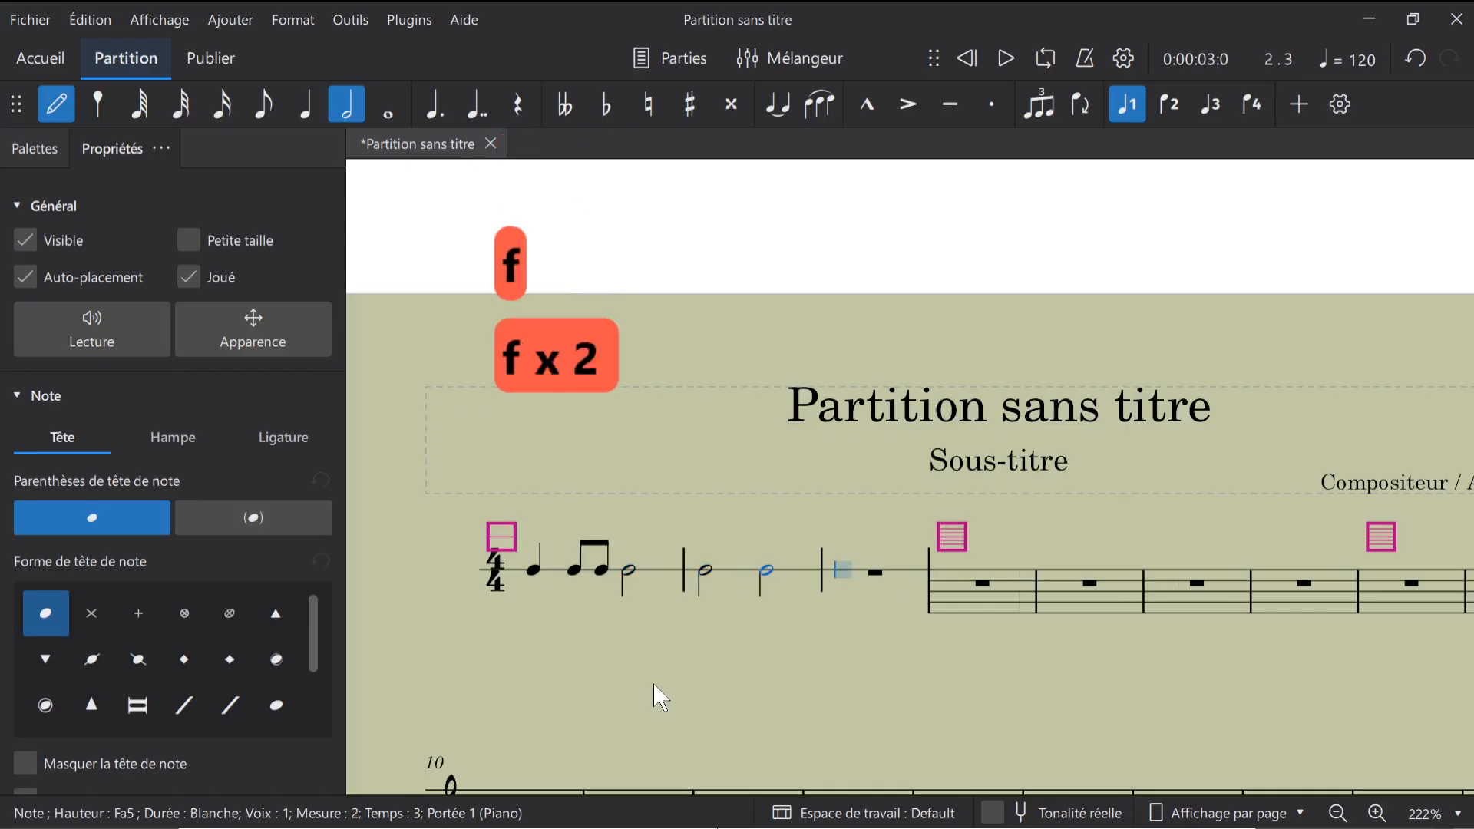
{"action": "key", "text": "f"}
{"action": "key", "text": "Escape"}
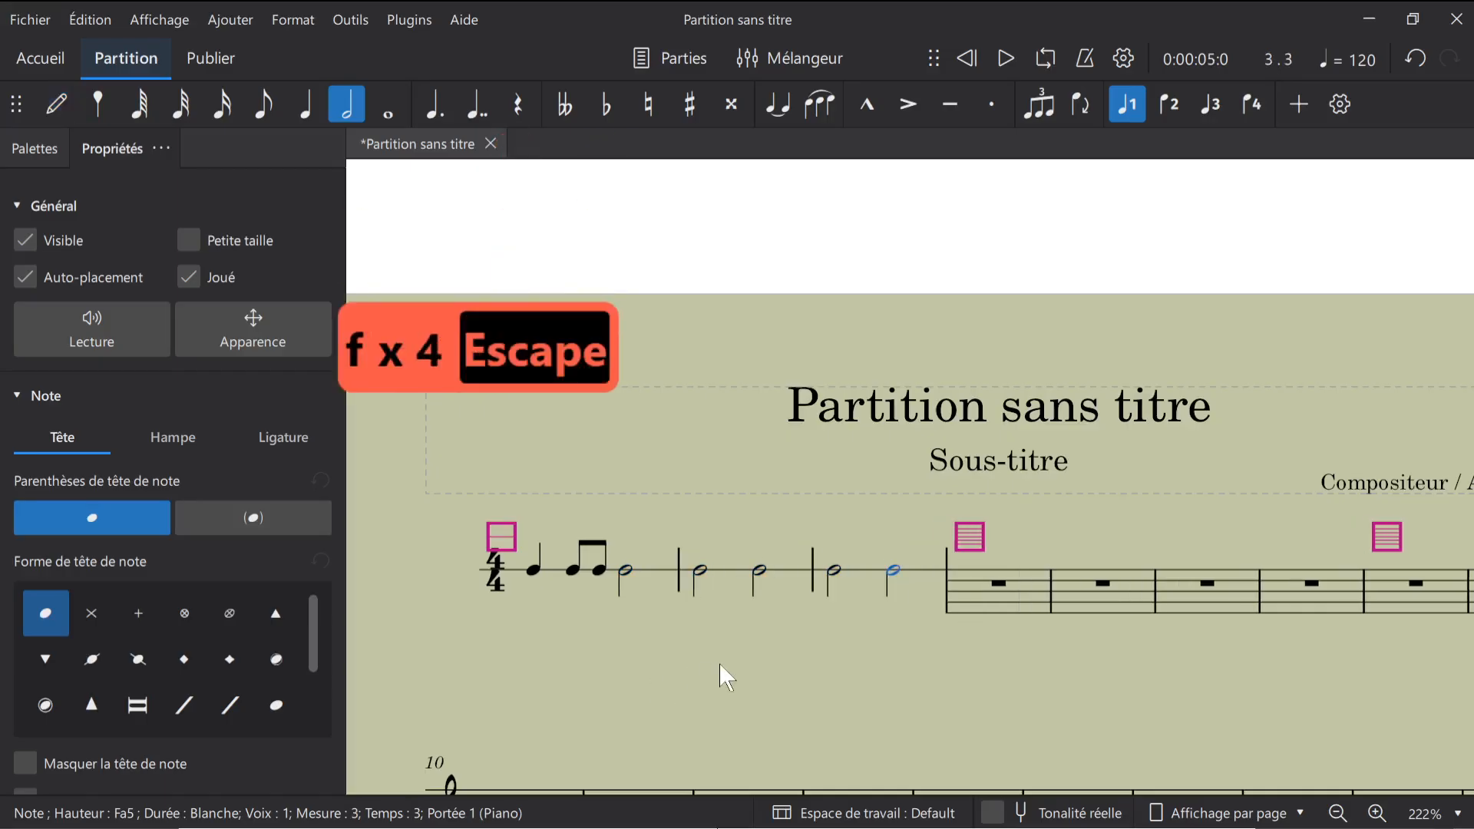
Insert a horizontal frame before measure 4
{"action": "left_click", "coordinate": [986, 608]}
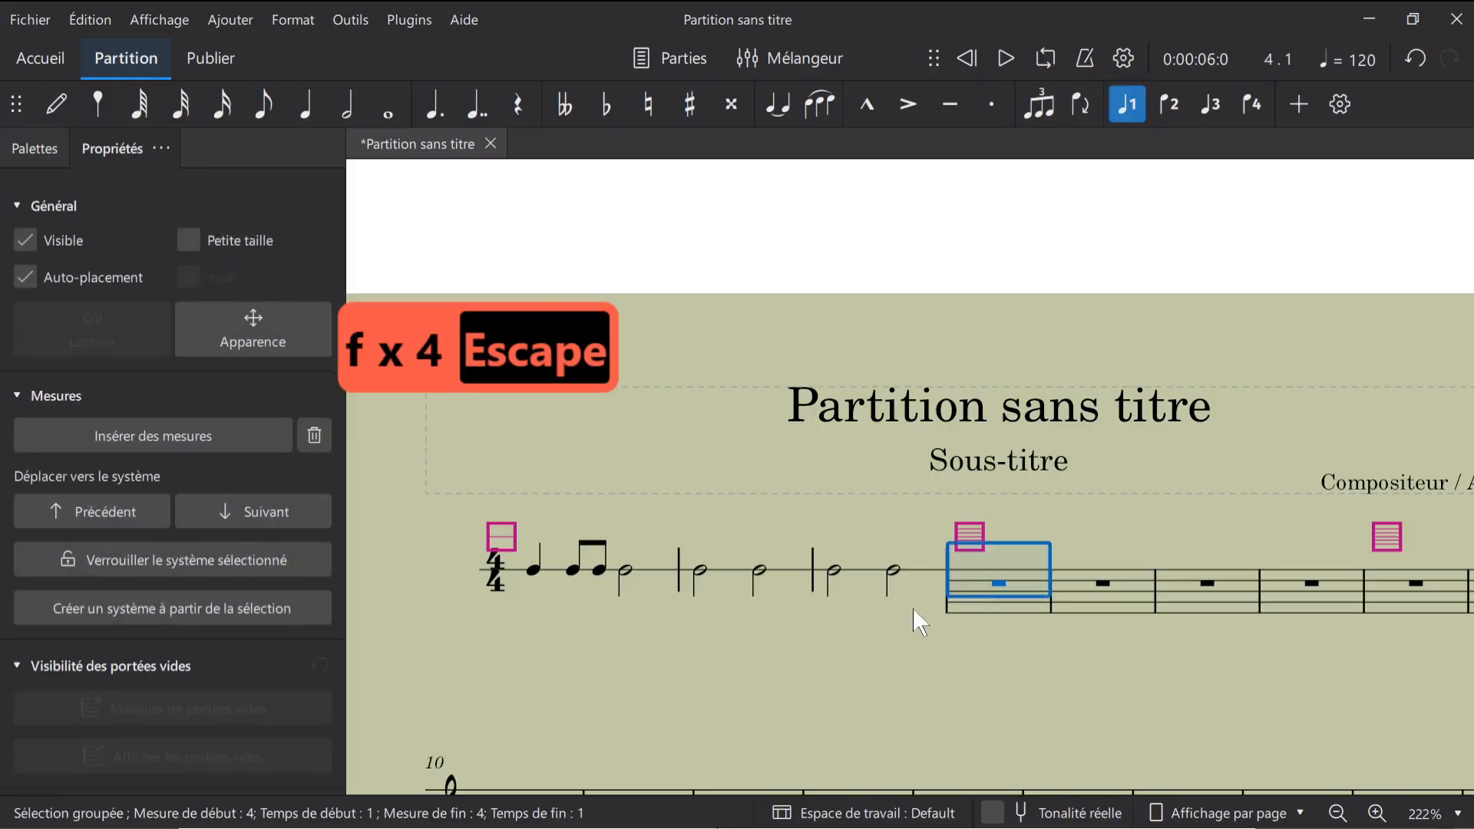
{"action": "left_click", "coordinate": [235, 21]}
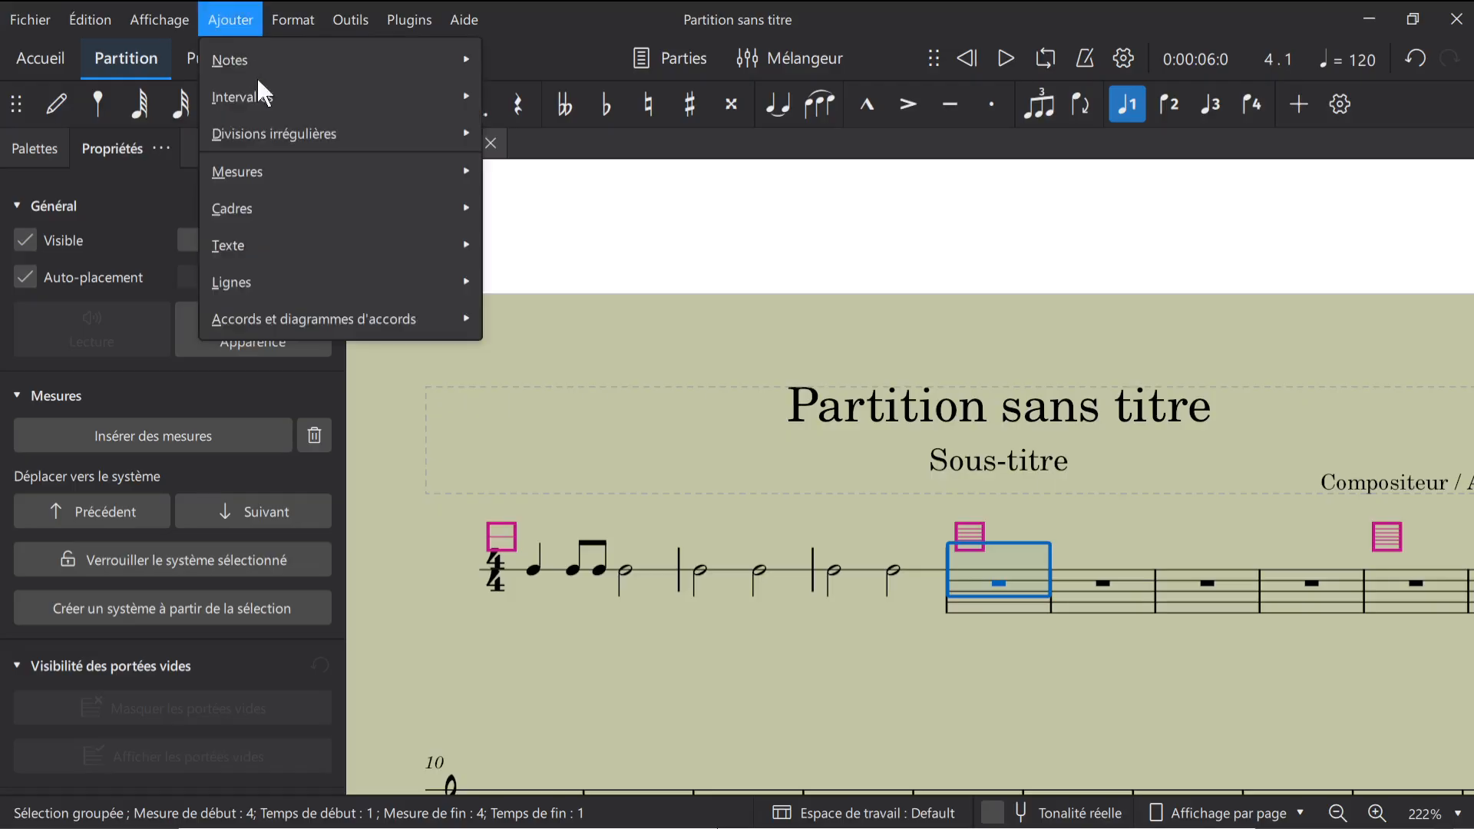
{"action": "mouse_move", "coordinate": [305, 208]}
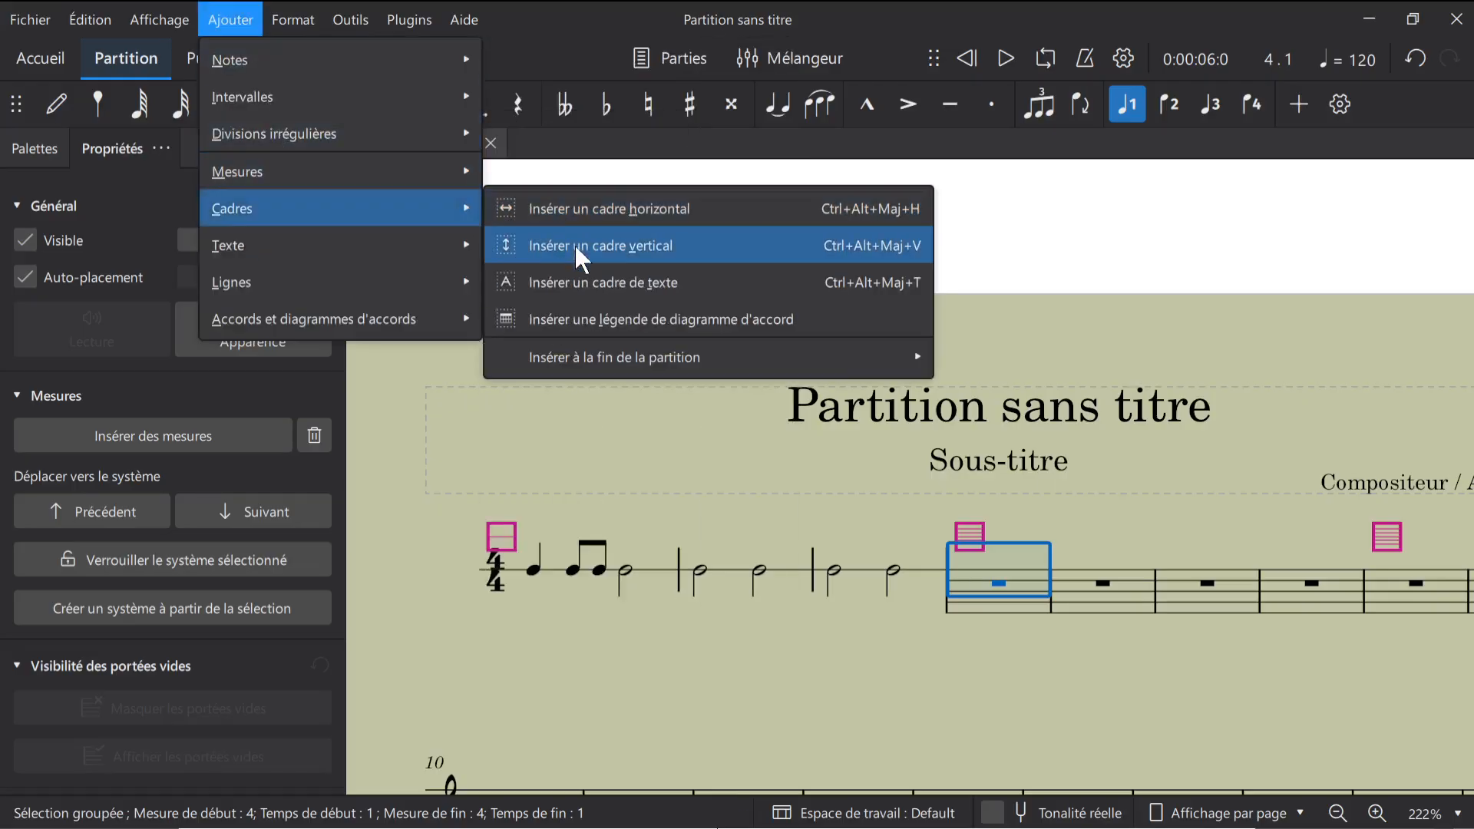
{"action": "left_click", "coordinate": [623, 213]}
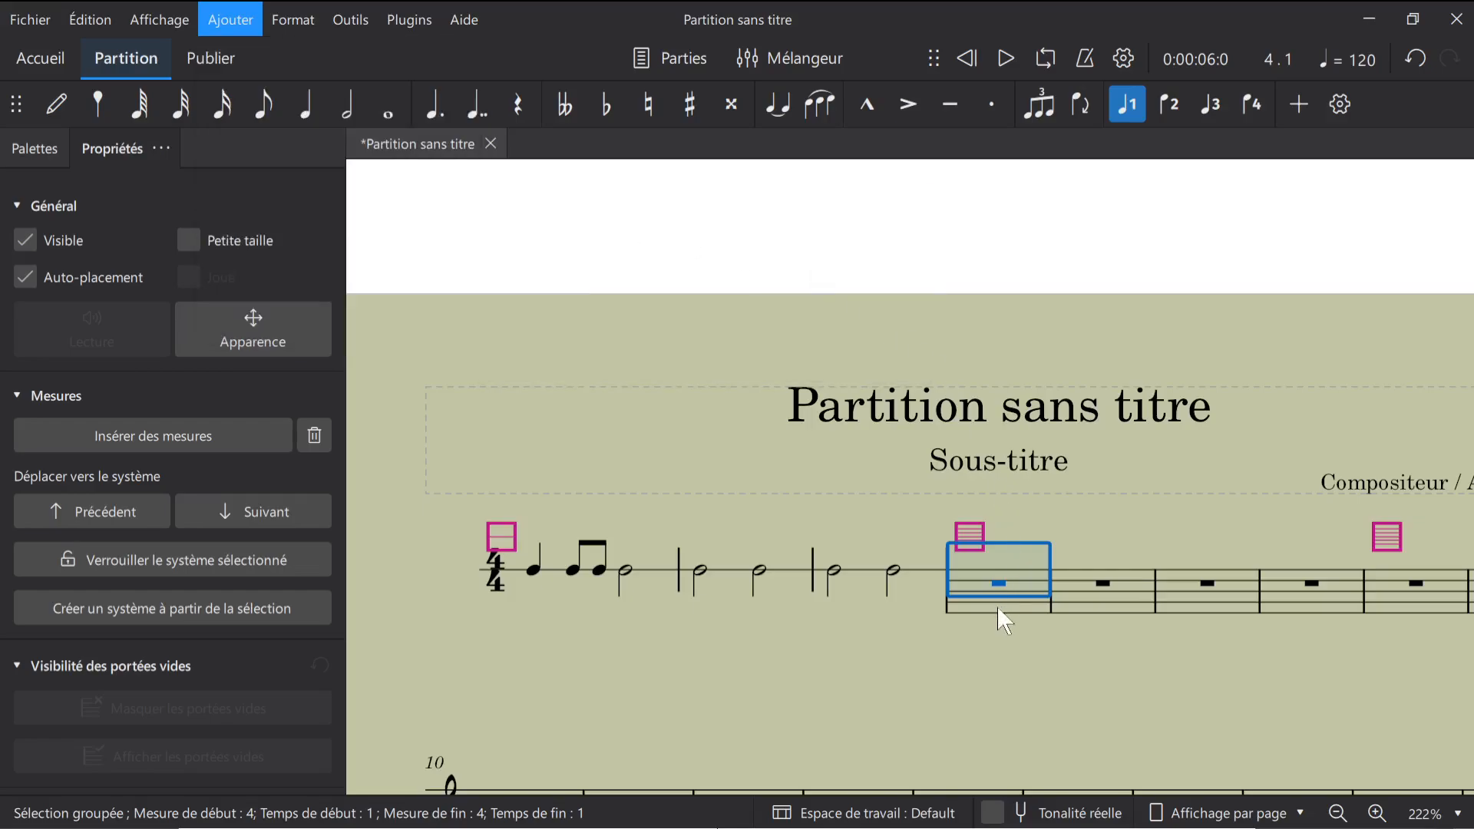
{"action": "left_click_drag", "start_coordinate": [957, 670], "coordinate": [696, 659]}
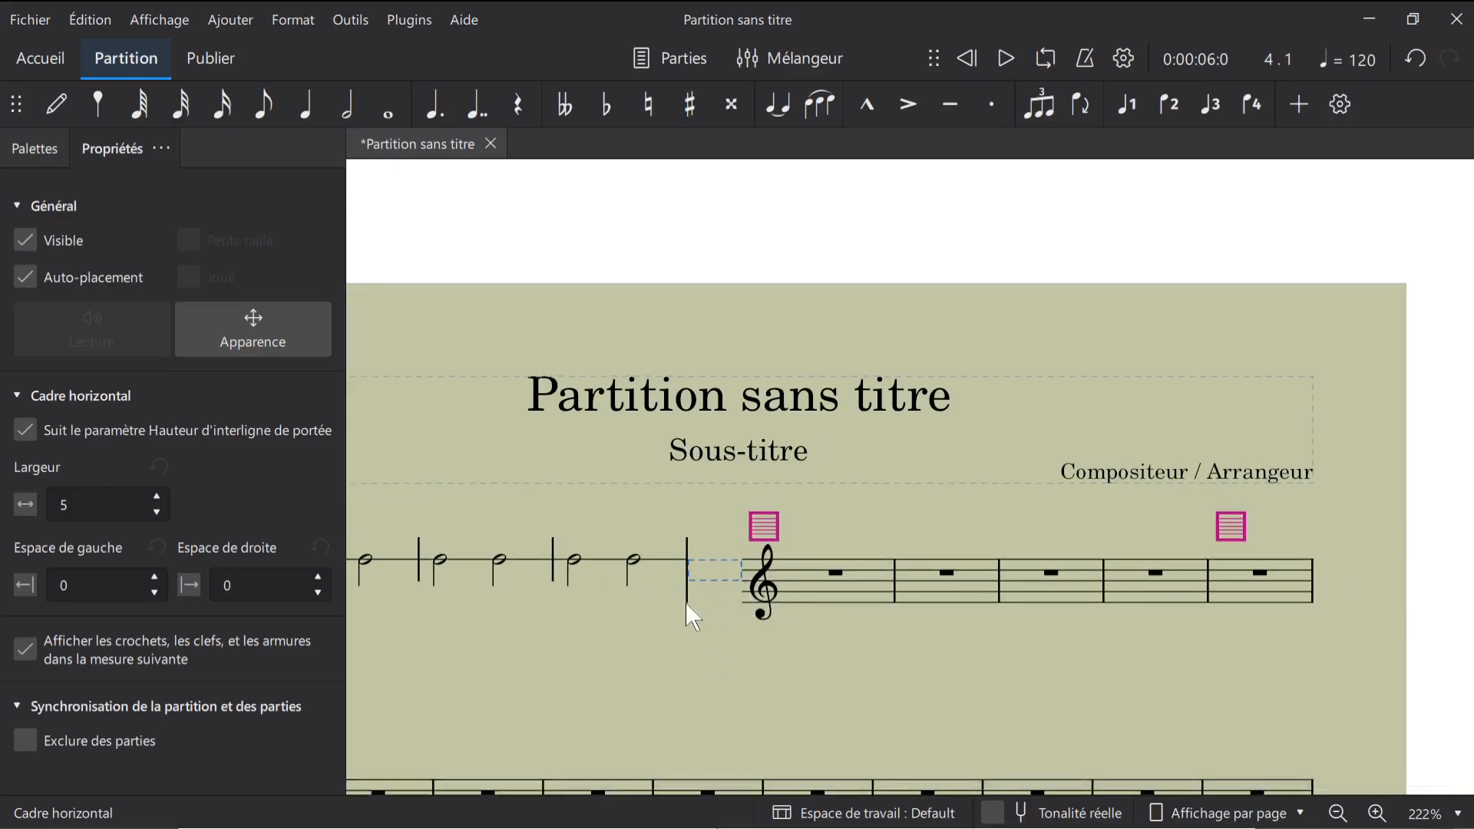
{"action": "left_click_drag", "start_coordinate": [567, 669], "coordinate": [771, 646]}
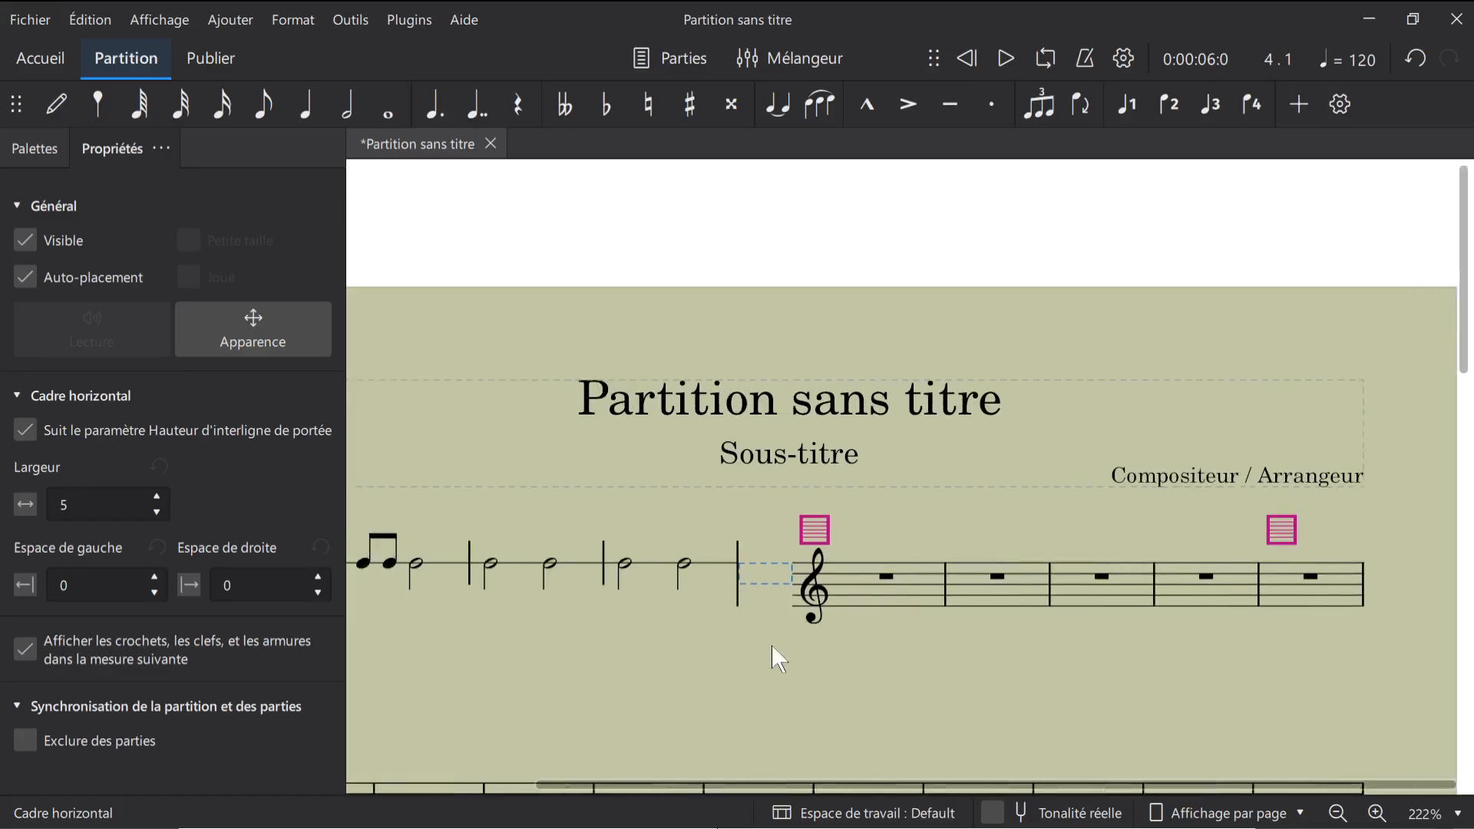
Set the offset of the staff type change at measure 4 to -2.25sp
{"action": "left_click", "coordinate": [928, 511]}
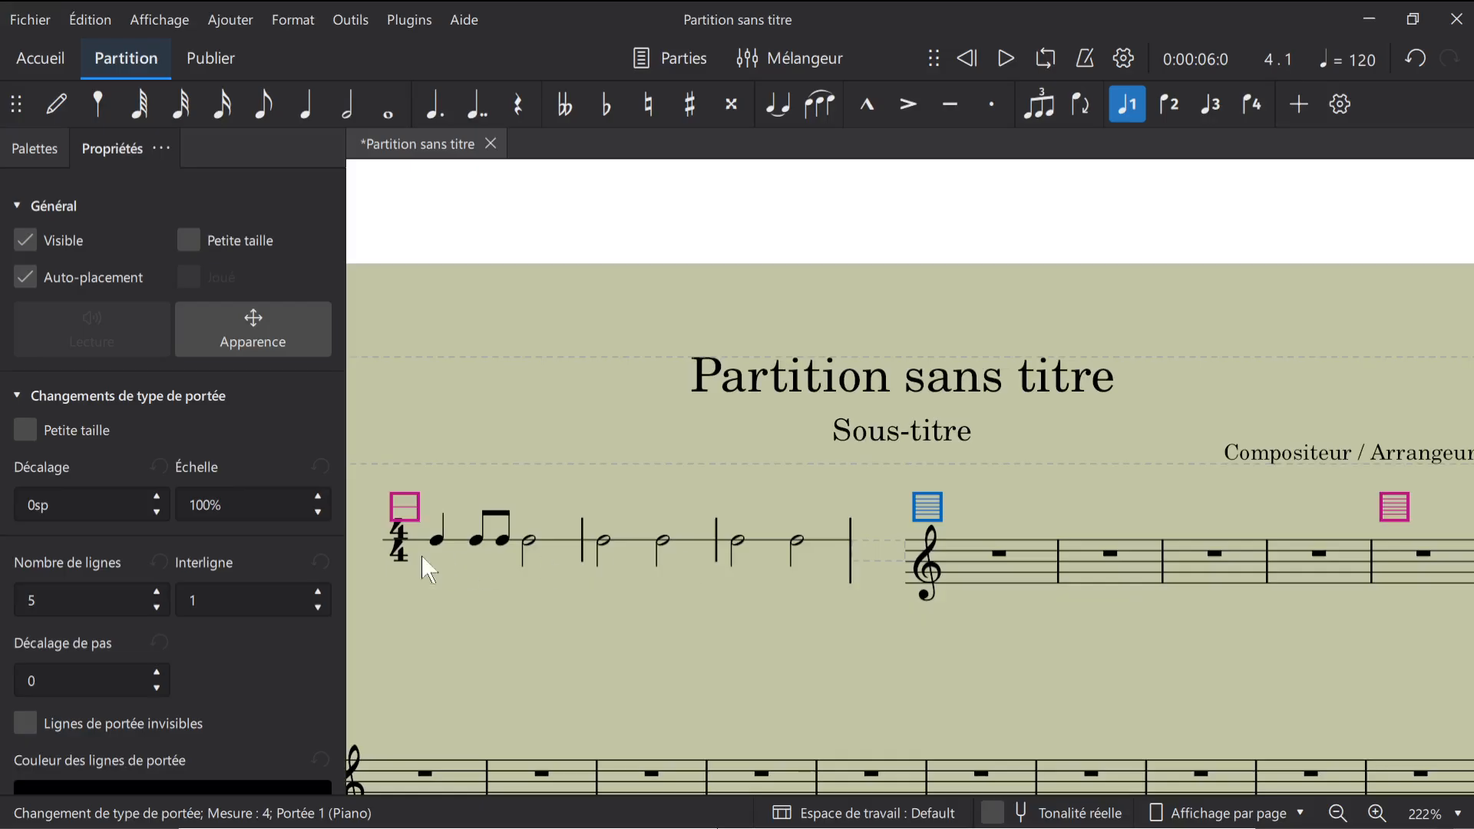
{"action": "left_click", "coordinate": [156, 512]}
{"action": "left_click", "coordinate": [157, 512]}
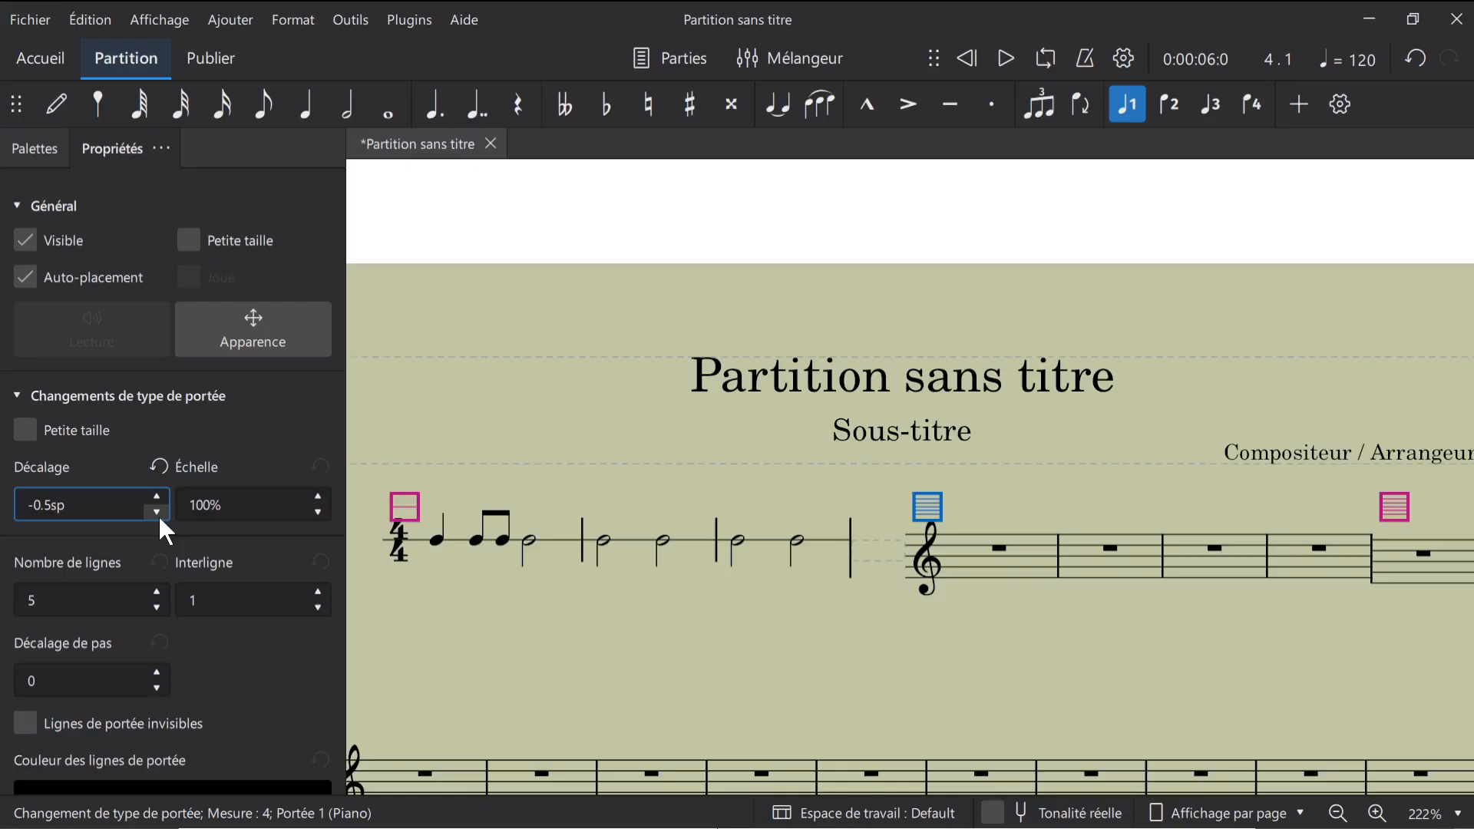
{"action": "left_click", "coordinate": [157, 513]}
{"action": "left_click", "coordinate": [157, 513]}
{"action": "left_click", "coordinate": [157, 512]}
{"action": "left_click", "coordinate": [157, 512]}
{"action": "left_click", "coordinate": [157, 512]}
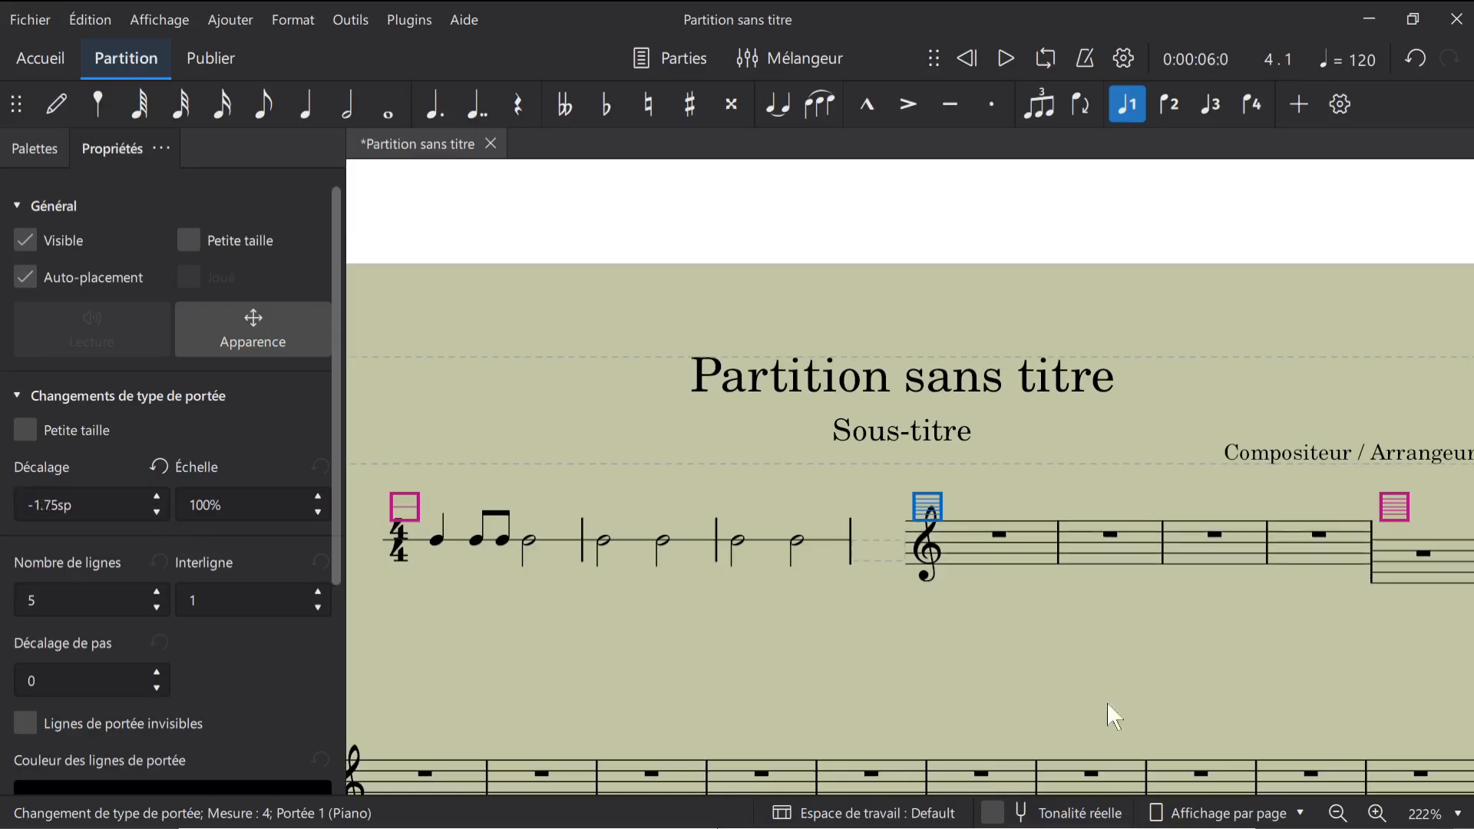
{"action": "scroll", "coordinate": [1324, 671], "scroll_direction": "right", "scroll_amount": 3}
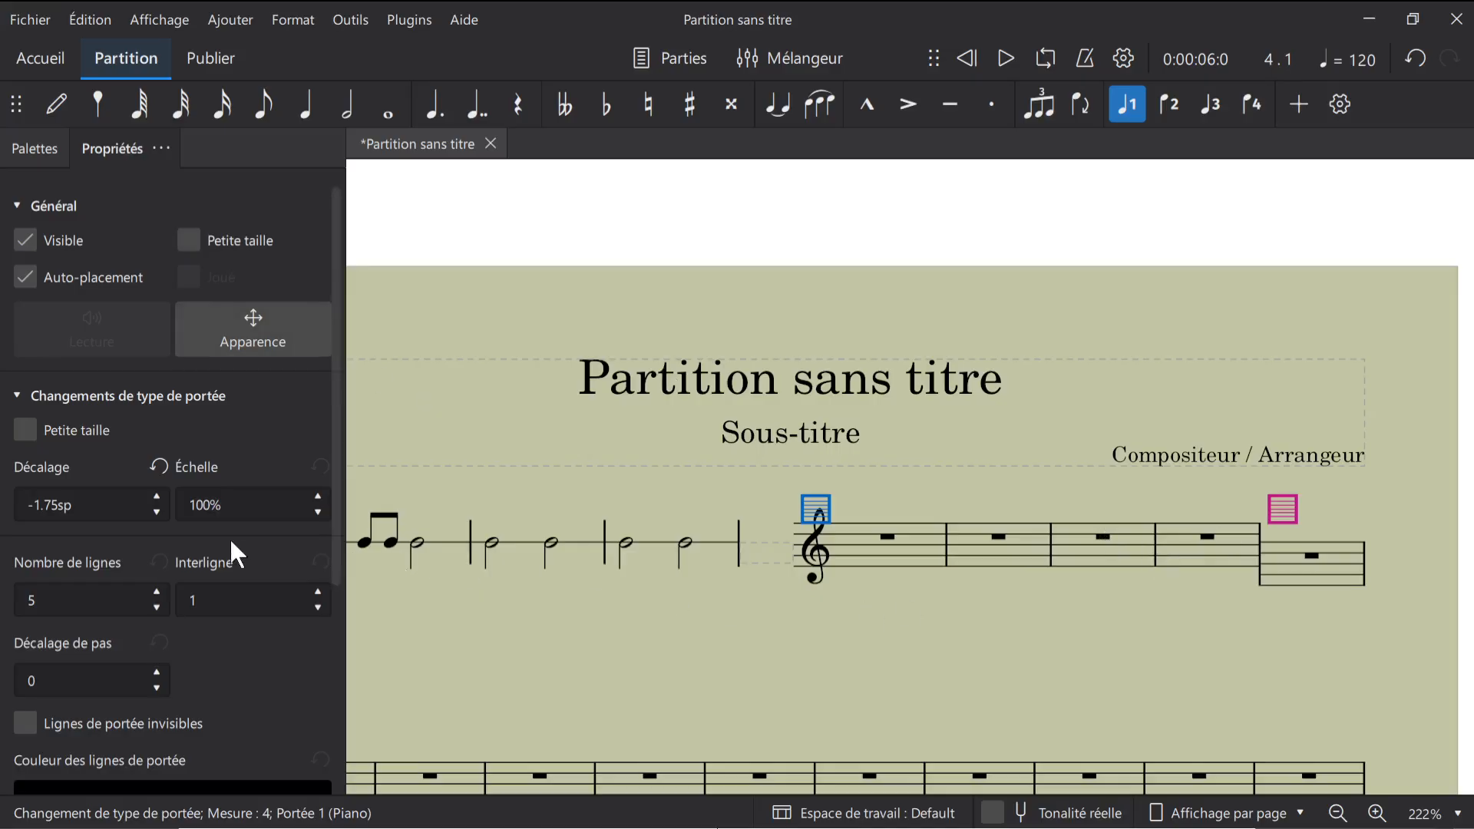
{"action": "left_click", "coordinate": [161, 494]}
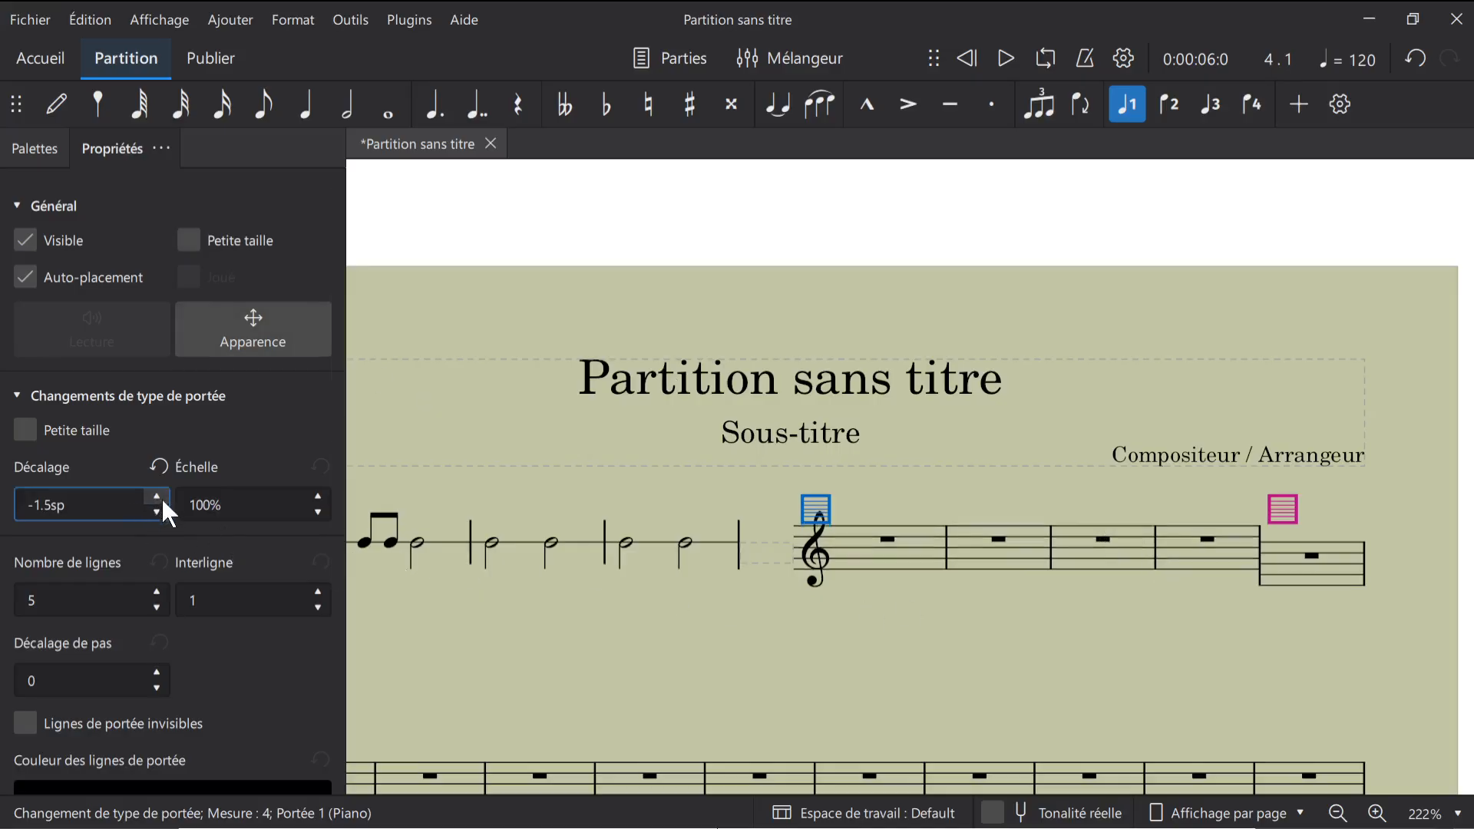
{"action": "left_click", "coordinate": [163, 505]}
{"action": "left_click", "coordinate": [162, 505]}
{"action": "left_click", "coordinate": [163, 505]}
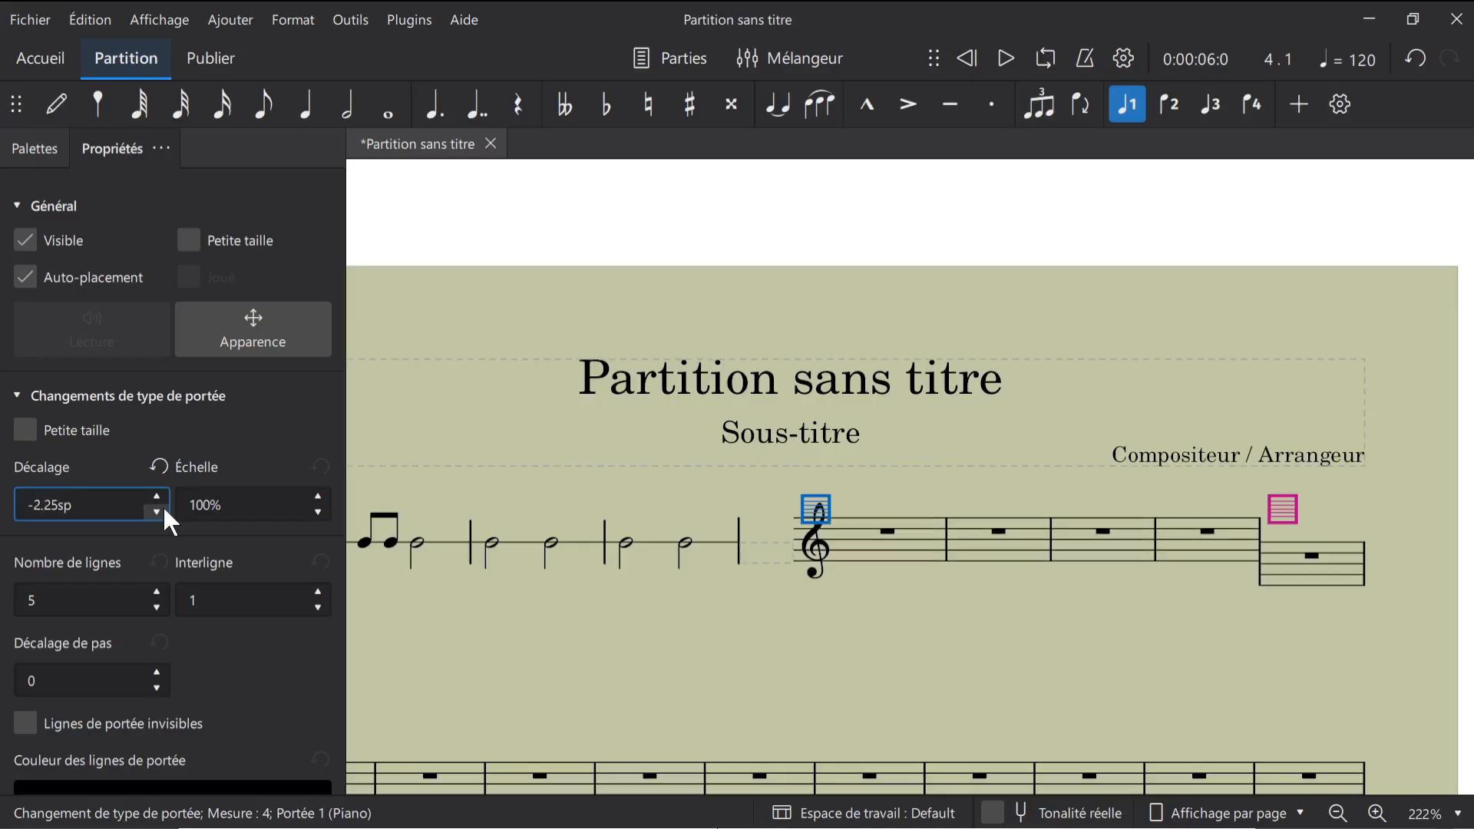
Add a system break after measure 7
{"action": "left_click", "coordinate": [1319, 602]}
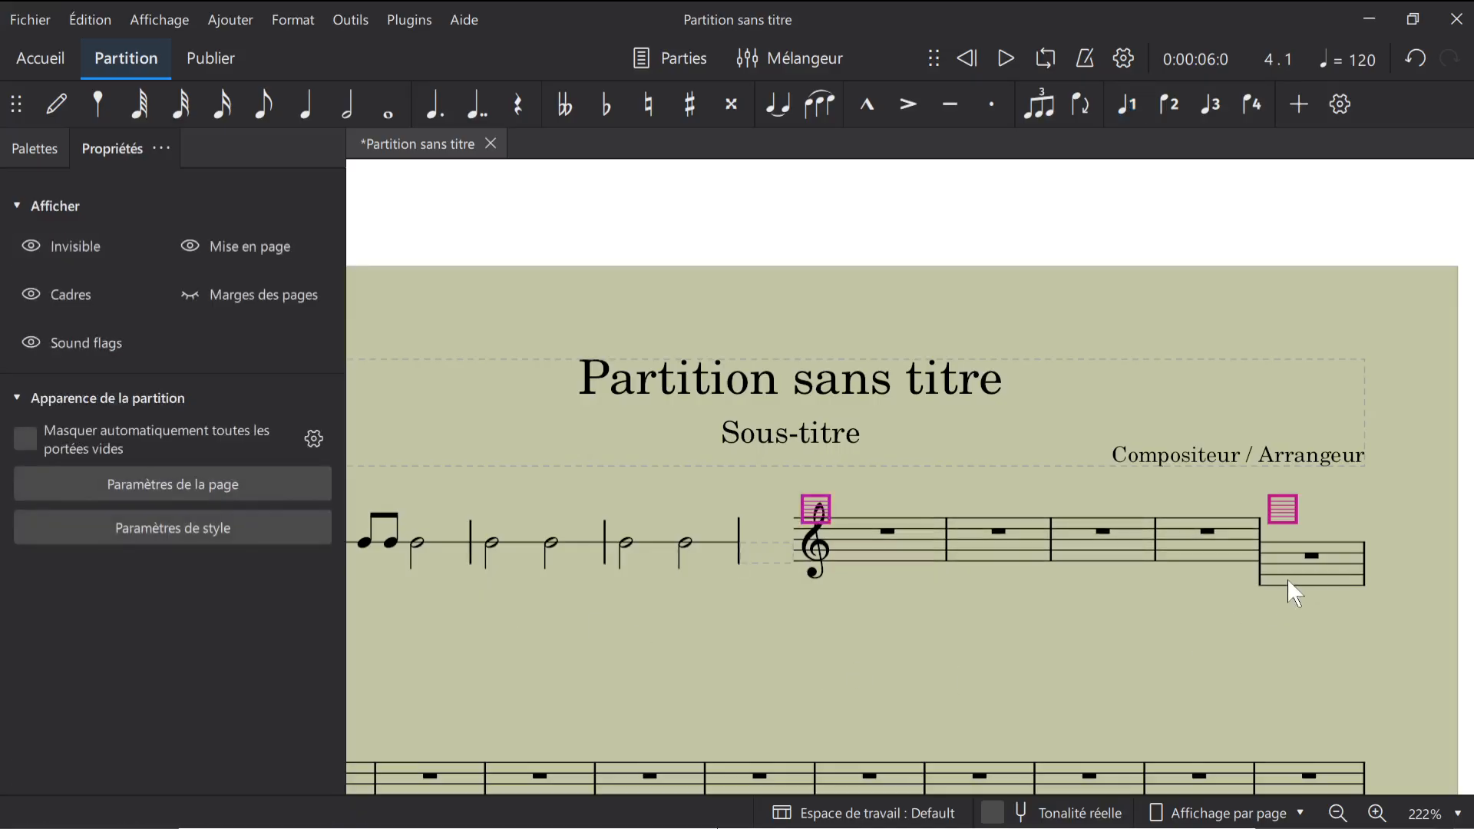
{"action": "left_click", "coordinate": [1289, 576]}
{"action": "left_click", "coordinate": [1232, 555]}
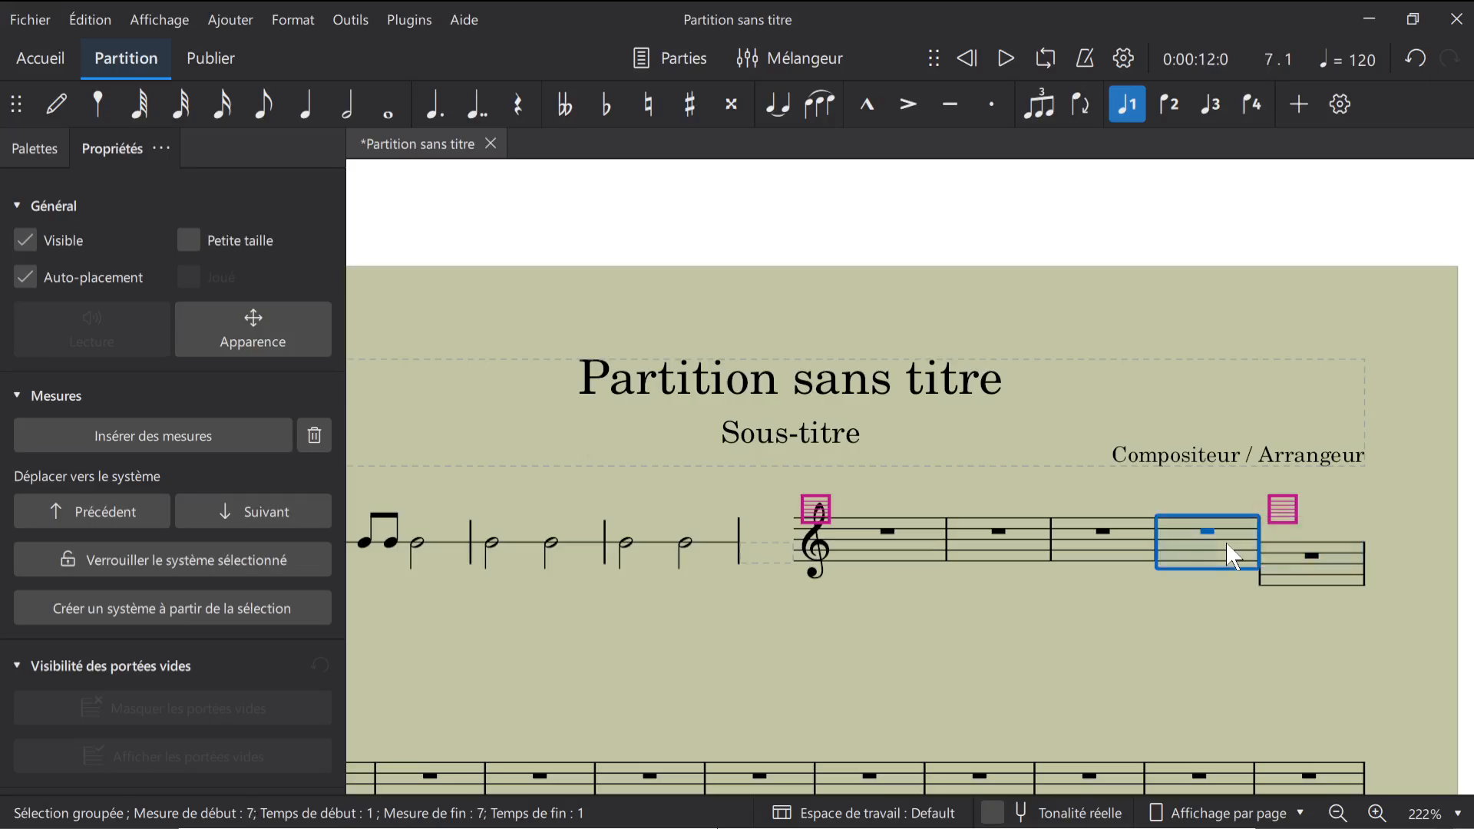
{"action": "key", "text": "ctrl+Return"}
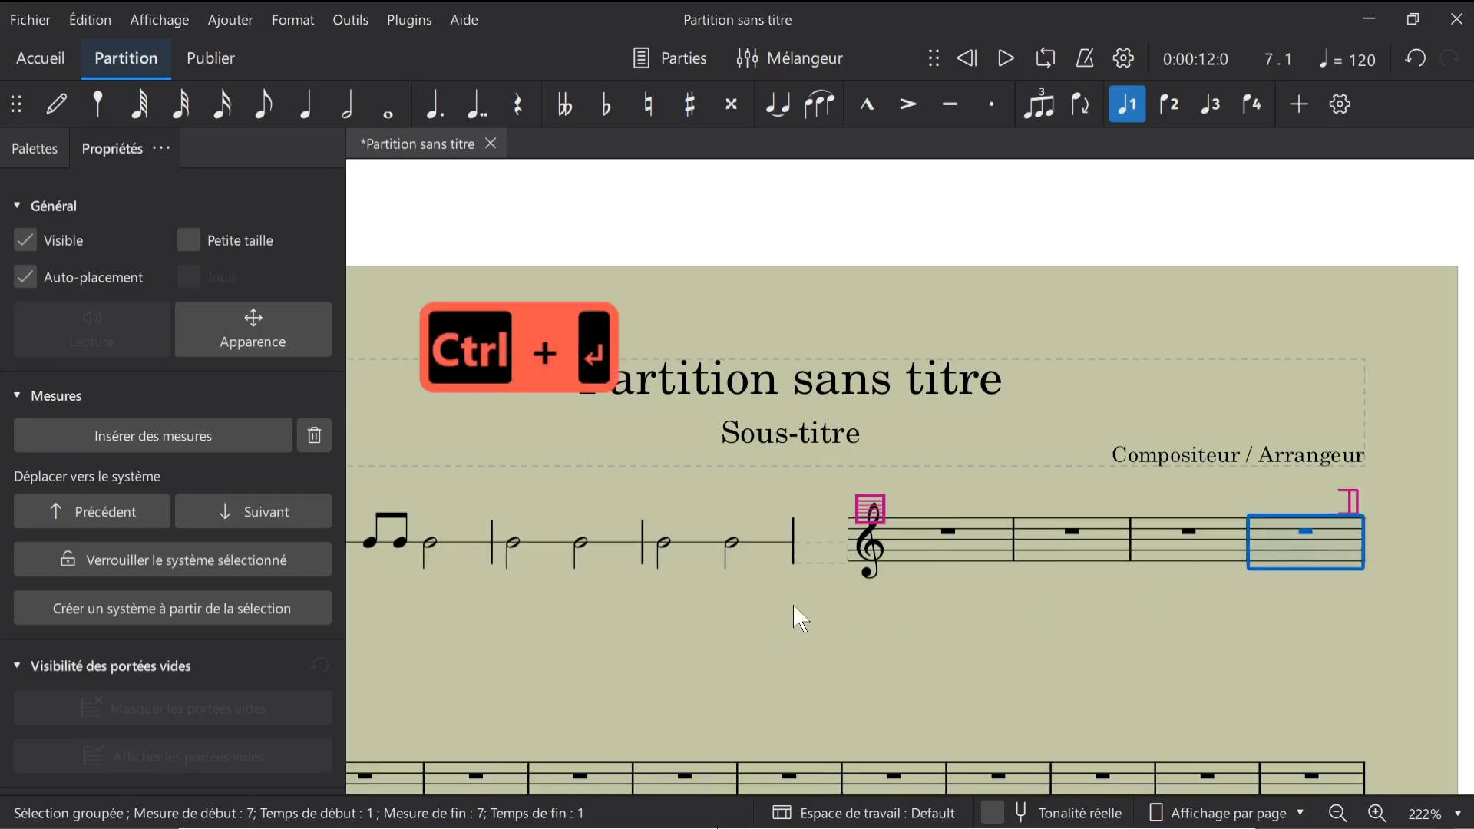
{"action": "scroll", "coordinate": [798, 618], "scroll_direction": "down", "scroll_amount": 2}
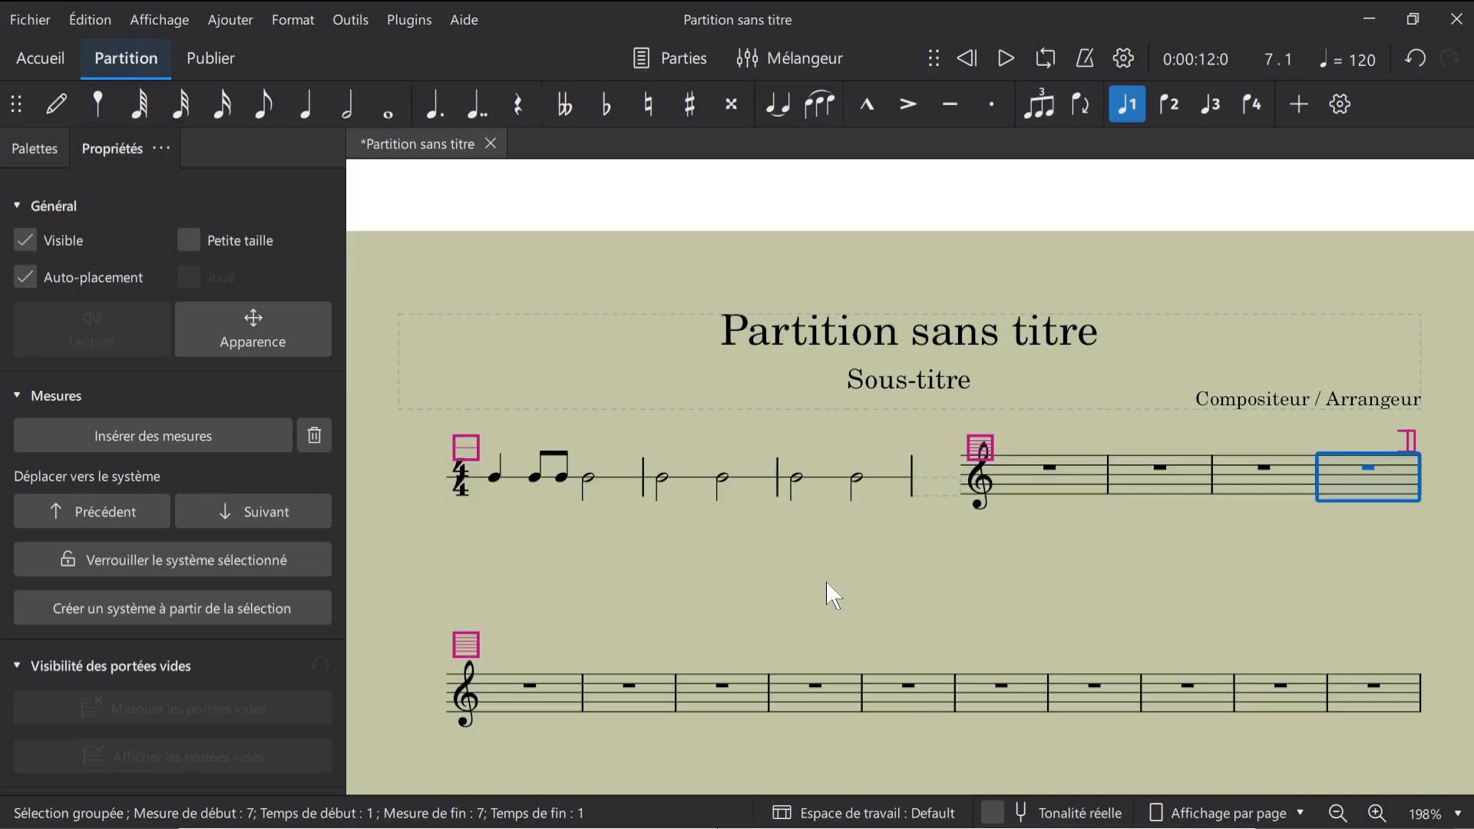
{"action": "left_click", "coordinate": [990, 449]}
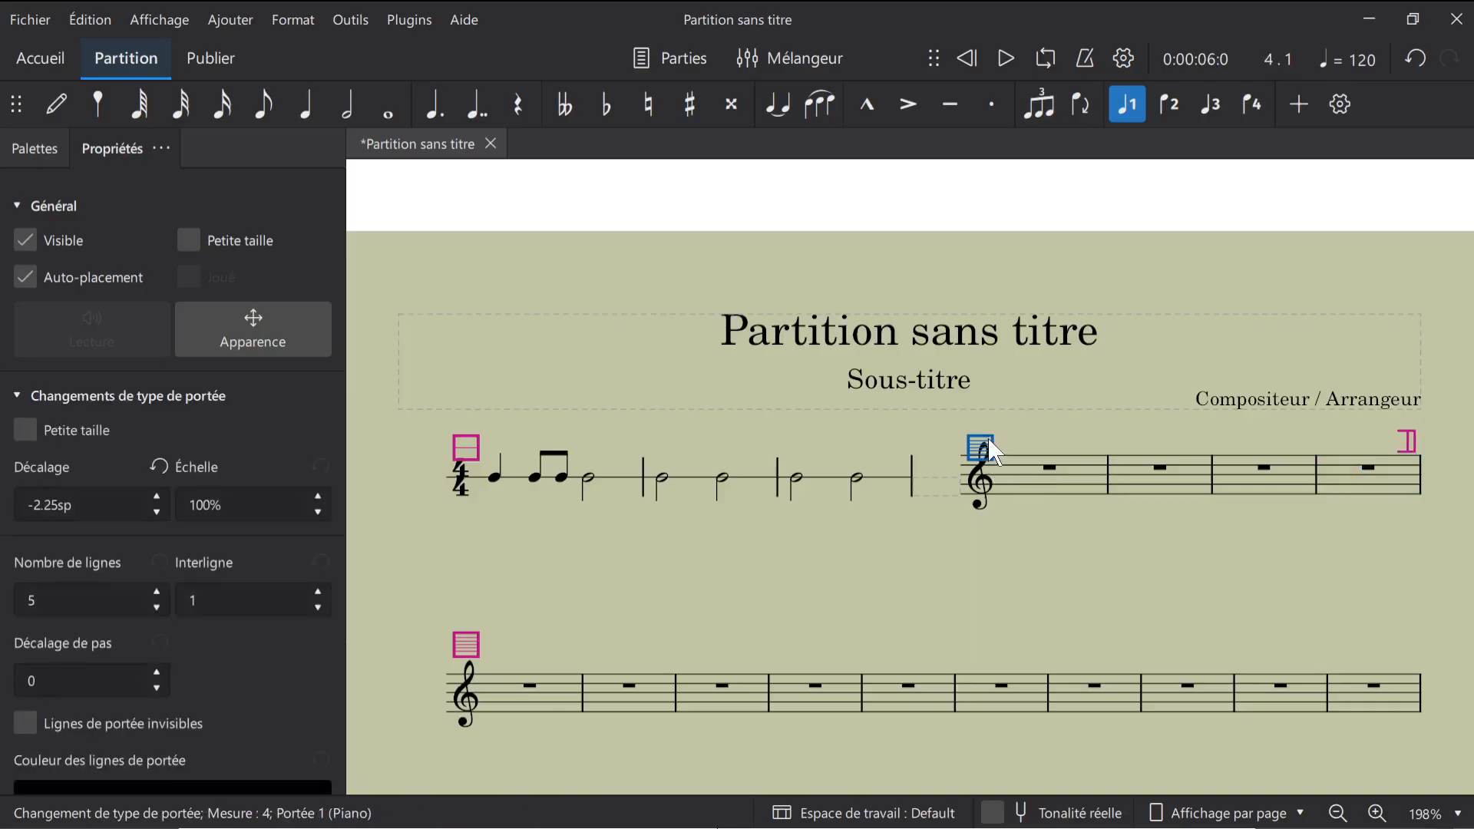
{"action": "scroll", "coordinate": [255, 552], "scroll_direction": "down", "scroll_amount": 2}
{"action": "scroll", "coordinate": [251, 555], "scroll_direction": "down", "scroll_amount": 3}
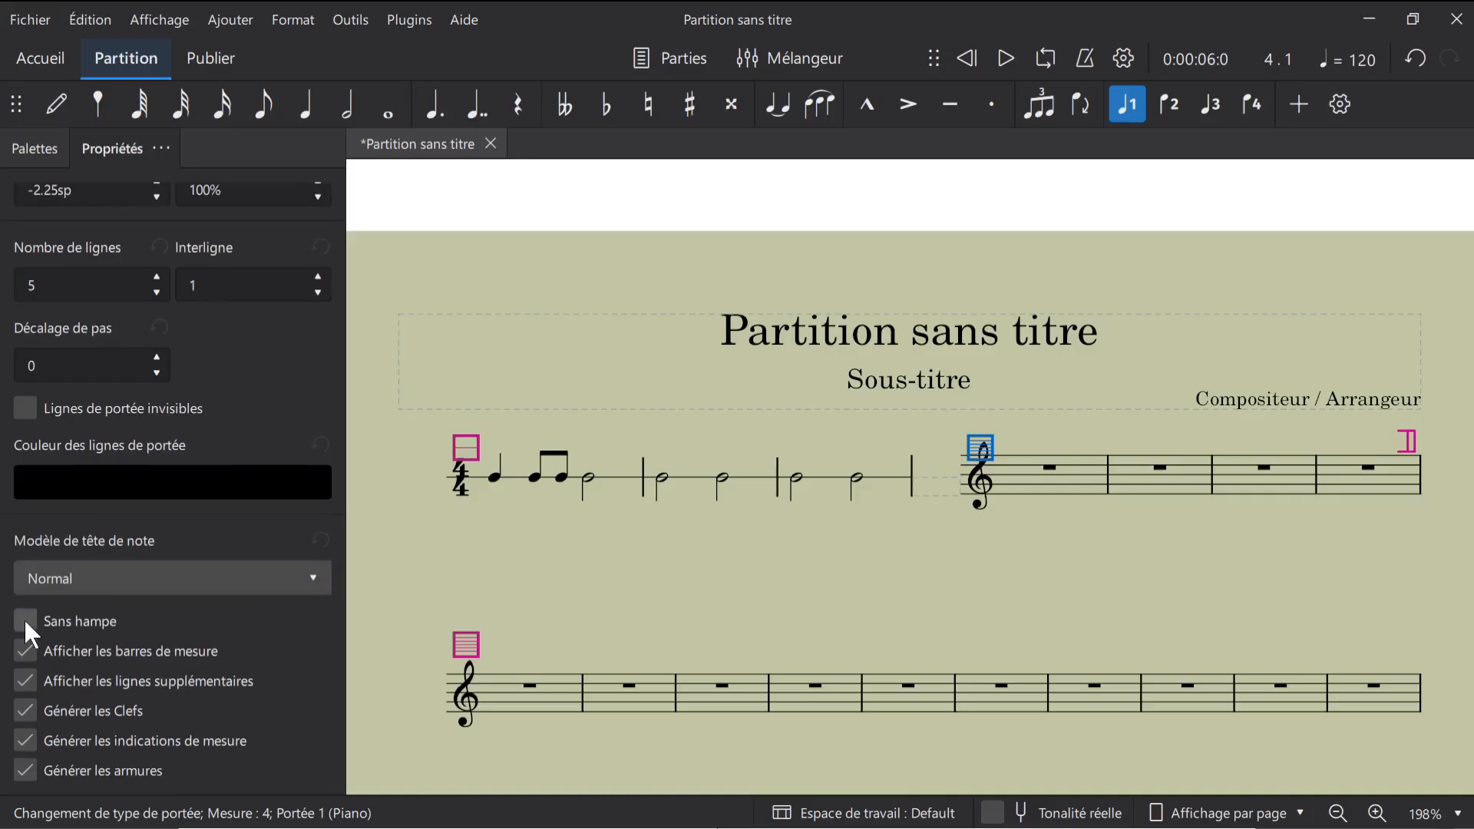
Enter the descending quarter notes C, B, A, G, F, E, D, C in measures 4 and 5, starting on C5
{"action": "left_click", "coordinate": [1072, 499]}
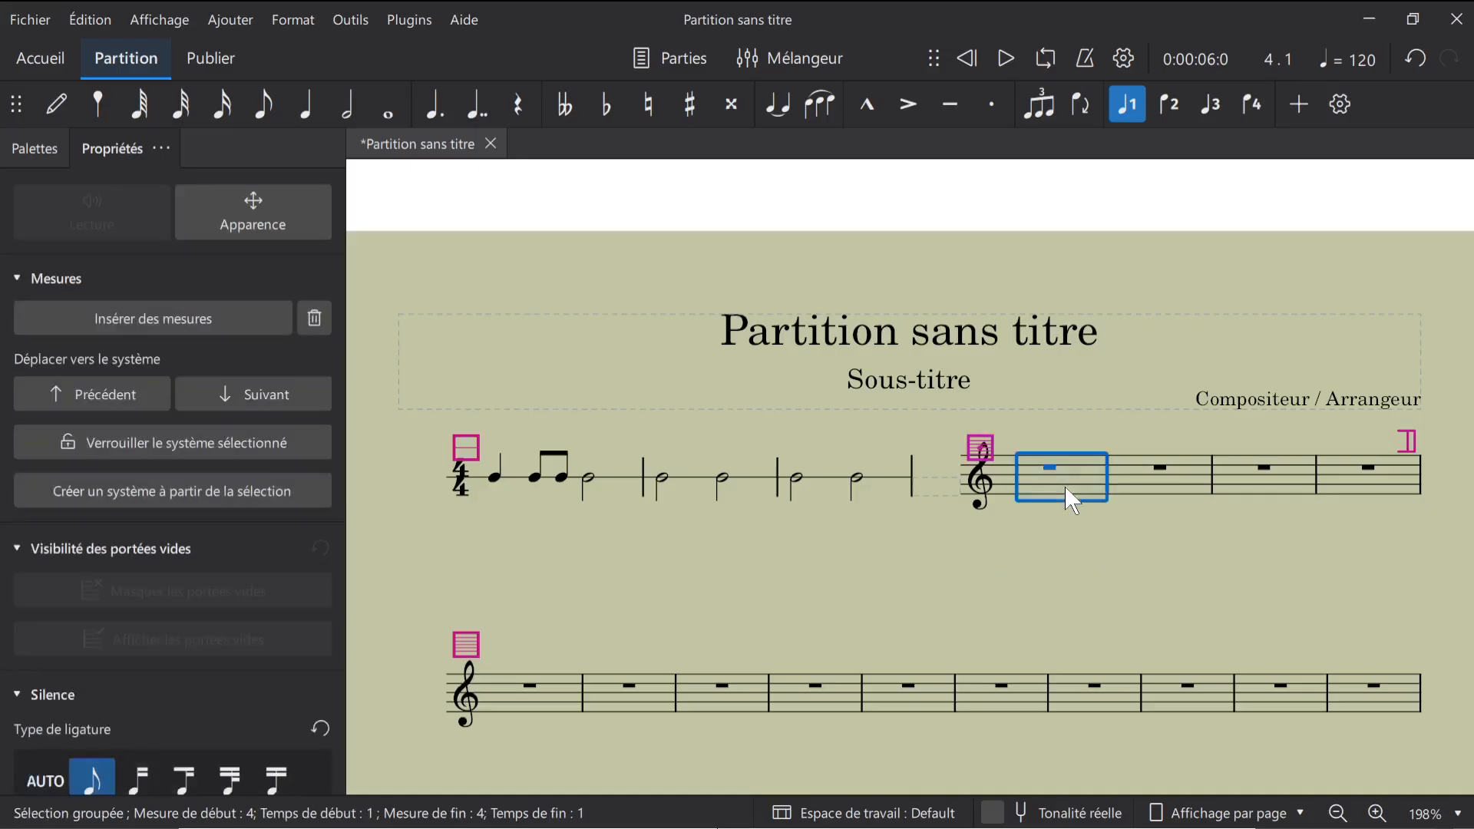
{"action": "key", "text": "n"}
{"action": "key", "text": "c"}
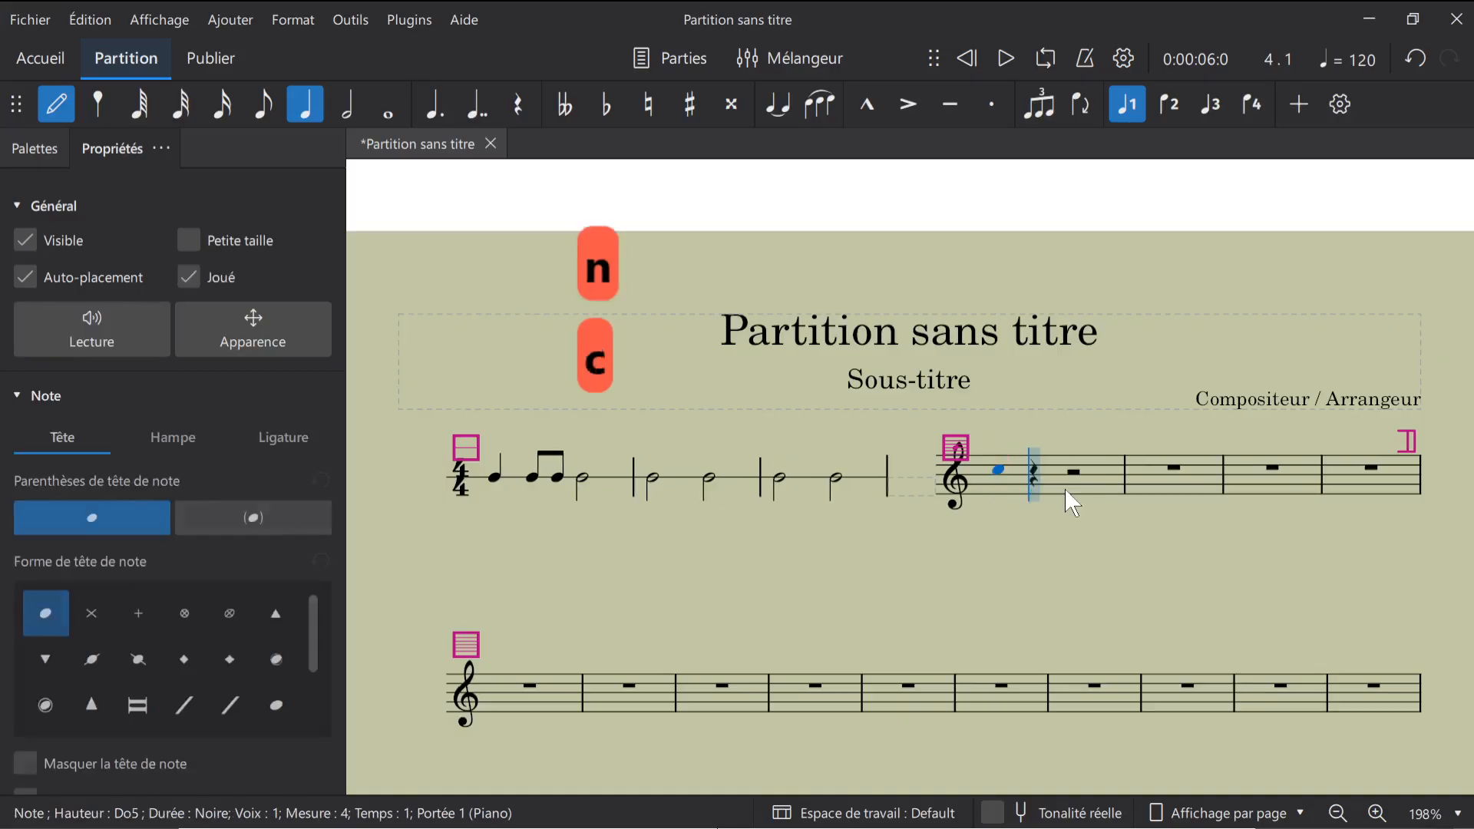
{"action": "key", "text": "b"}
{"action": "key", "text": "a"}
{"action": "key", "text": "g"}
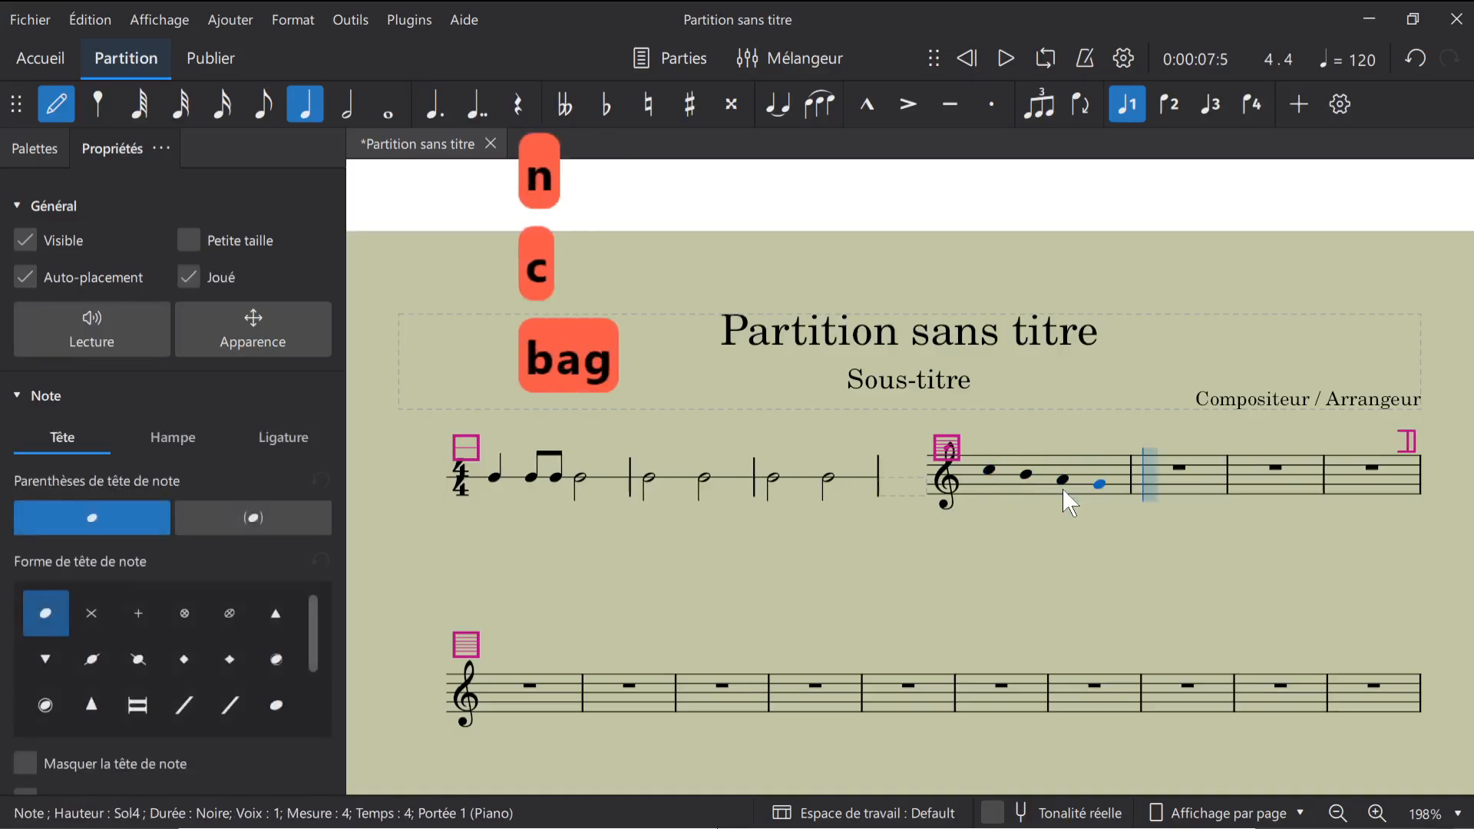
{"action": "key", "text": "f"}
{"action": "key", "text": "e"}
{"action": "key", "text": "d"}
{"action": "key", "text": "c"}
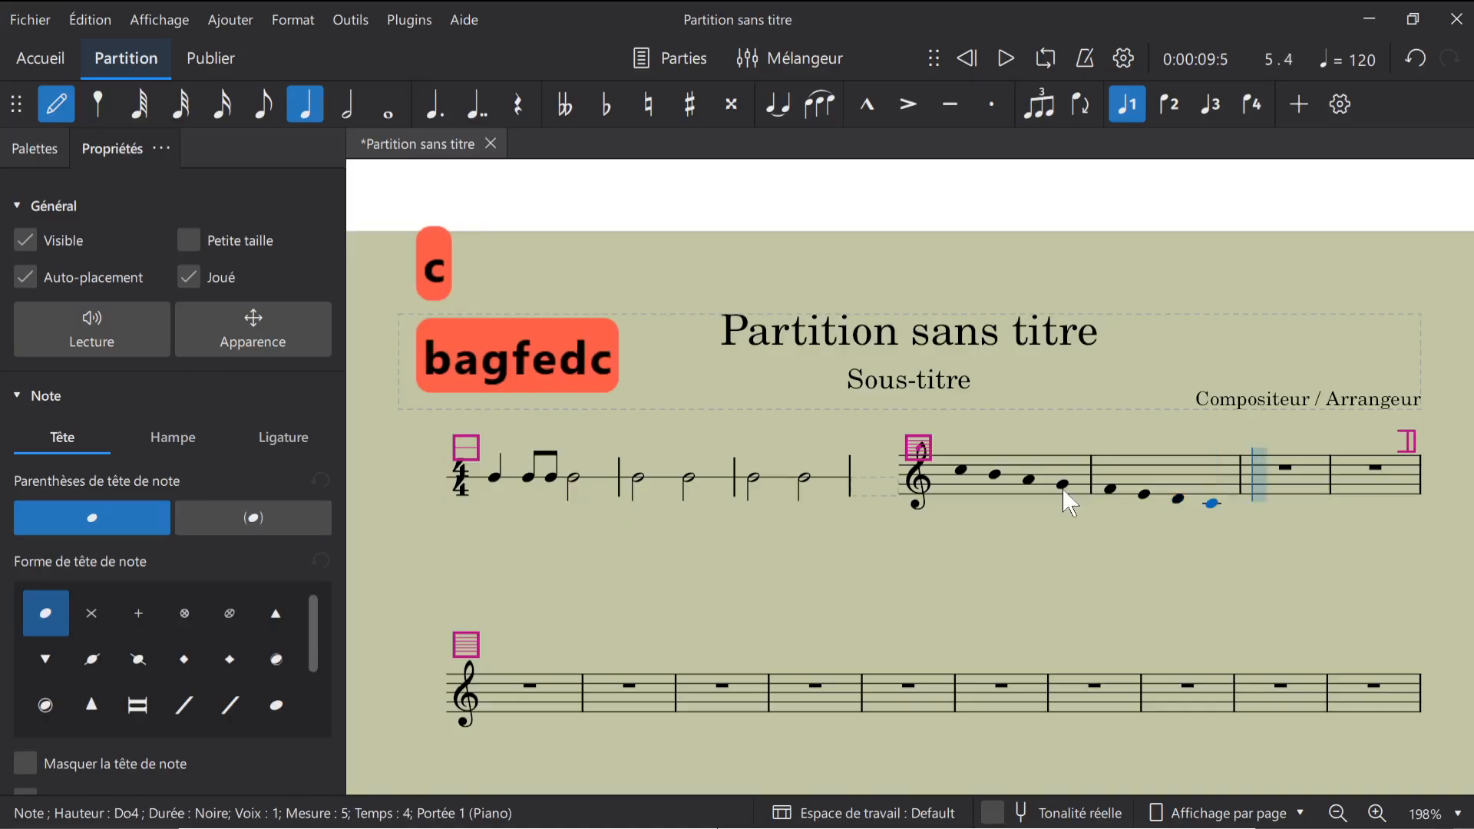
{"action": "key", "text": "Escape"}
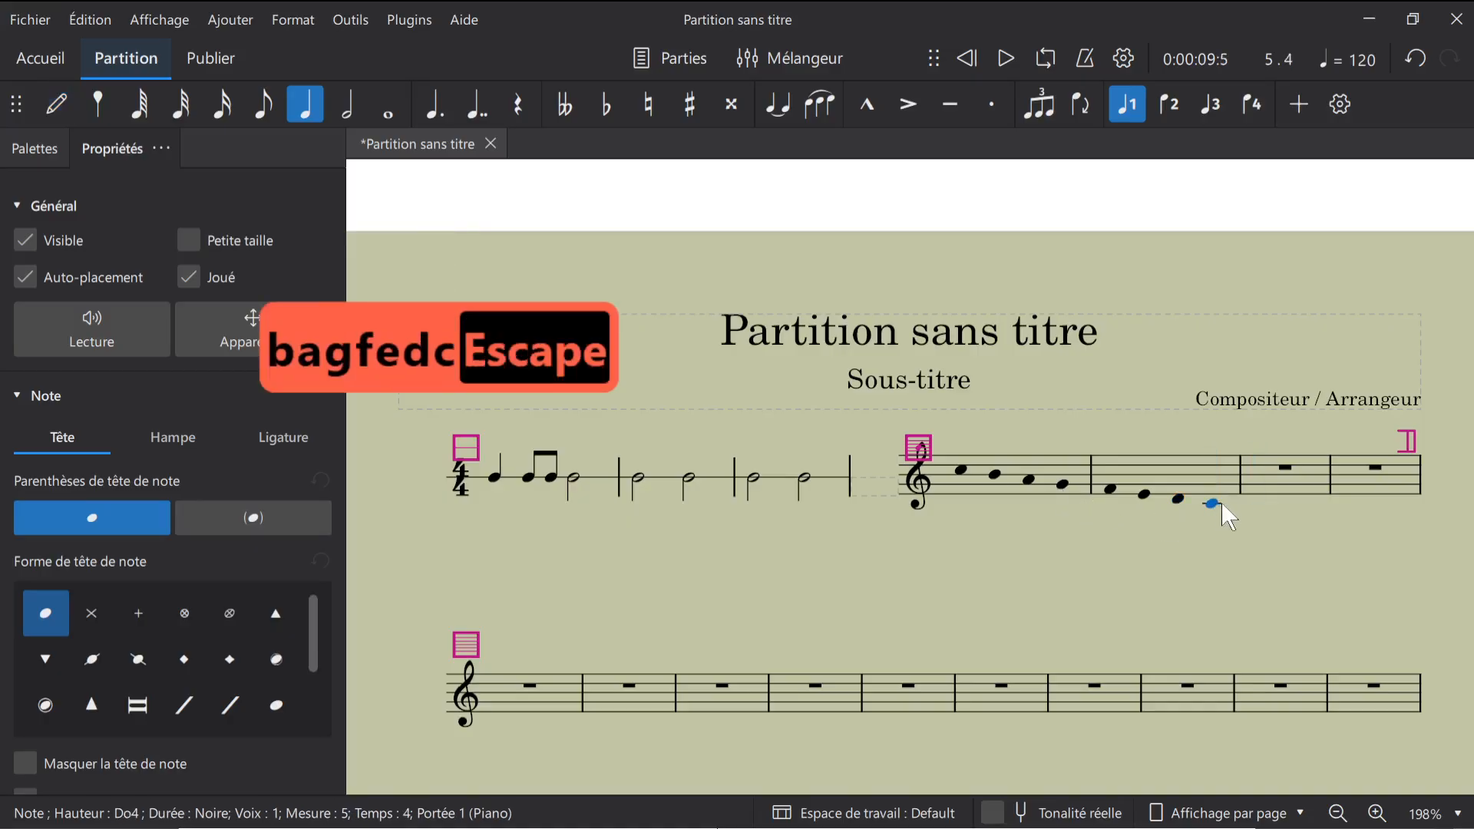
Enter the ascending quarter notes G, A, B, C in measure 6, starting on G3
{"action": "left_click", "coordinate": [1262, 491]}
{"action": "key", "text": "n"}
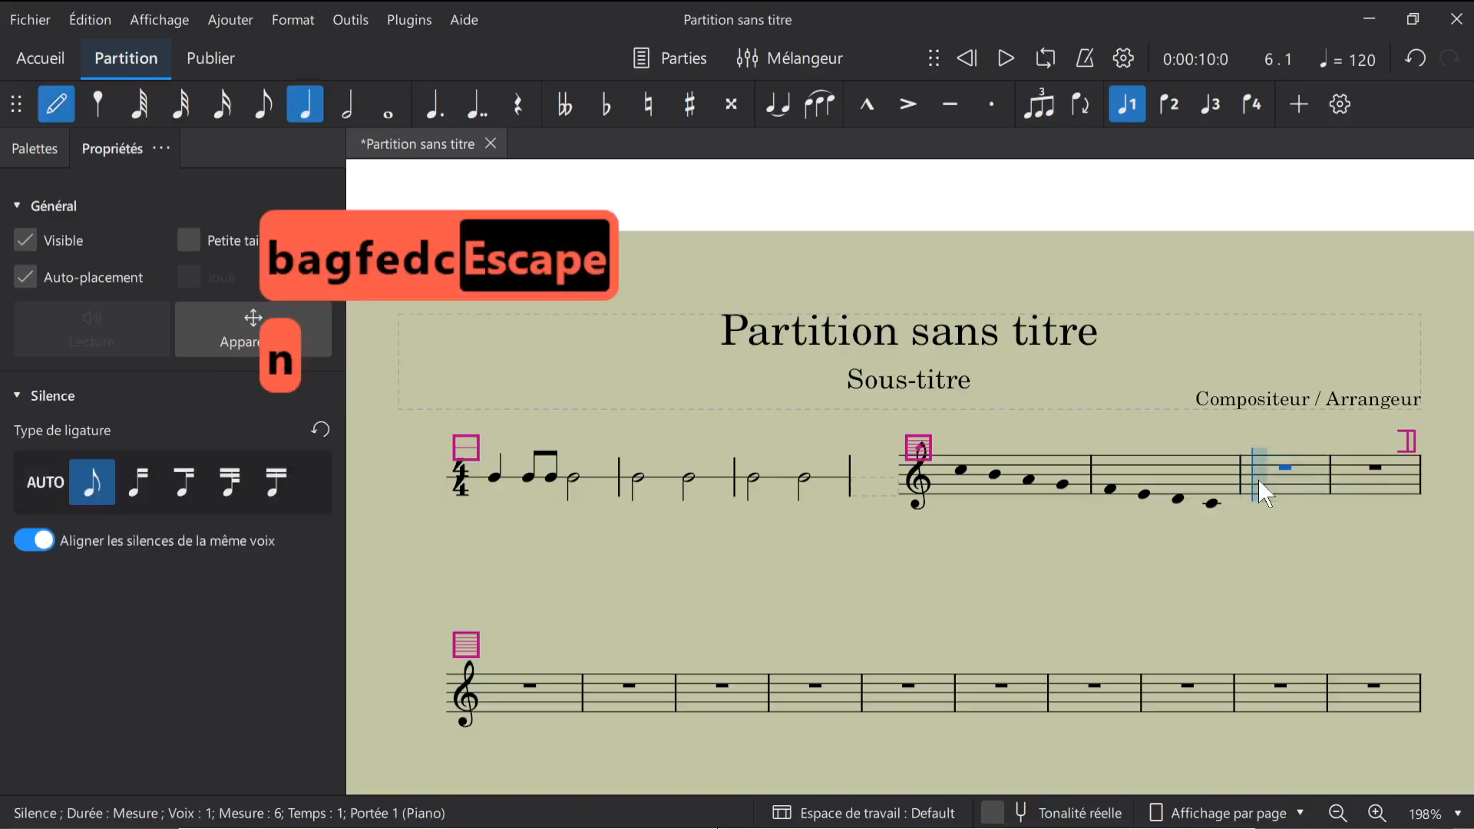
{"action": "key", "text": "g"}
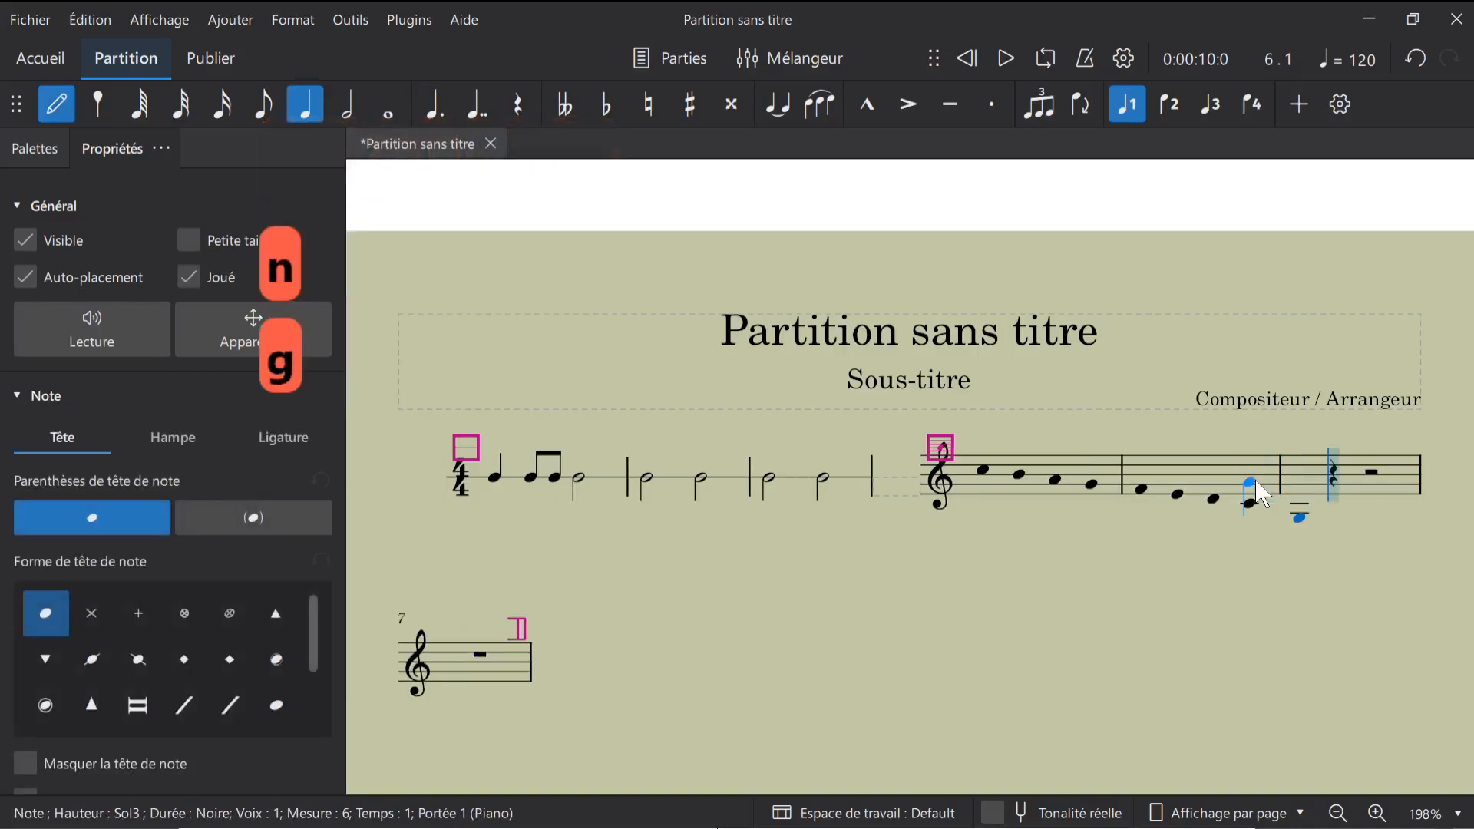
{"action": "key", "text": "a"}
{"action": "key", "text": "b"}
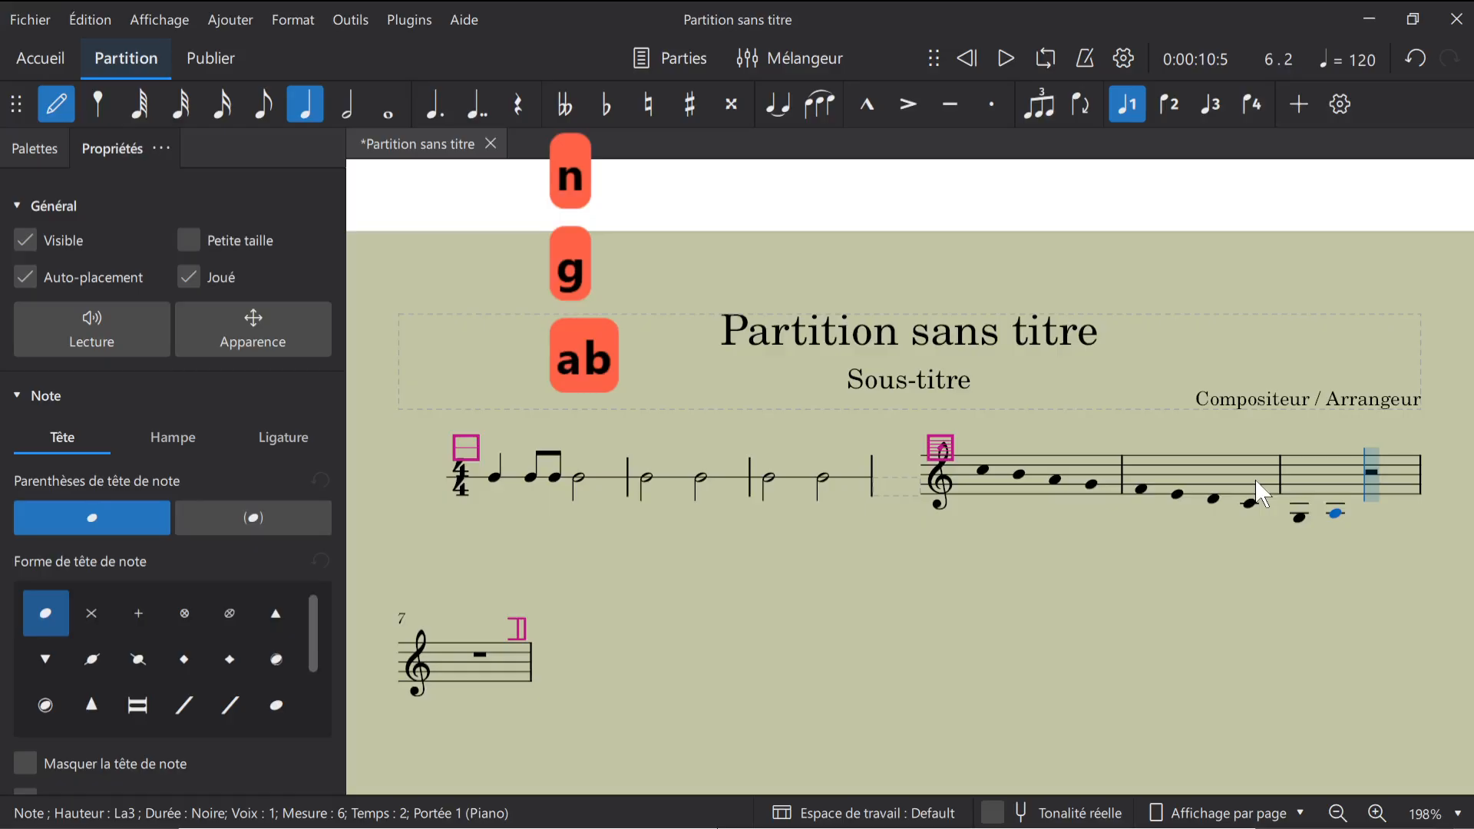
{"action": "key", "text": "c"}
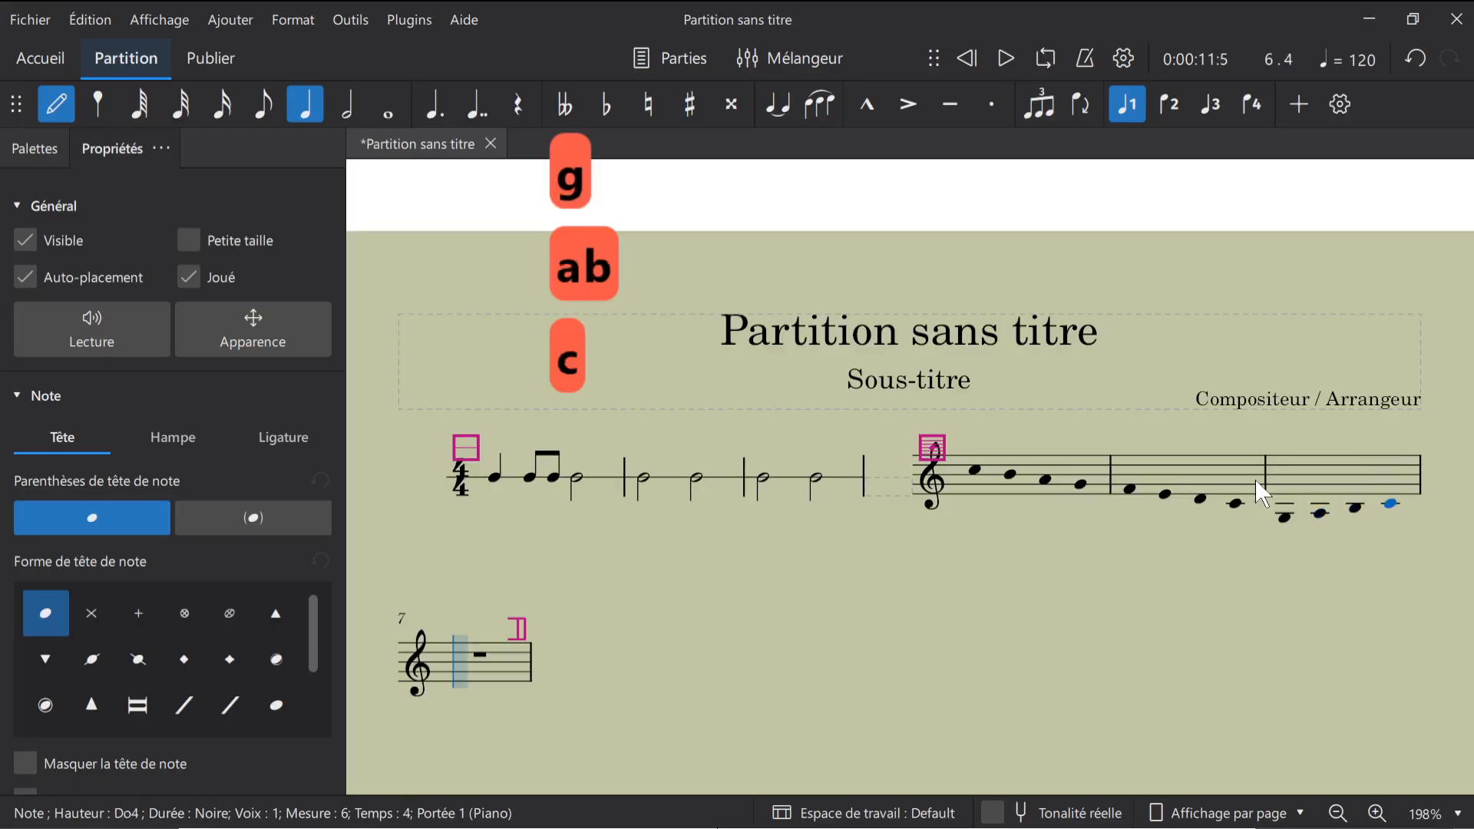
{"action": "key", "text": "Escape"}
Add a section break after measure 6 and delete the empty measure 7 that follows it
{"action": "left_click_drag", "start_coordinate": [1122, 560], "coordinate": [1057, 580]}
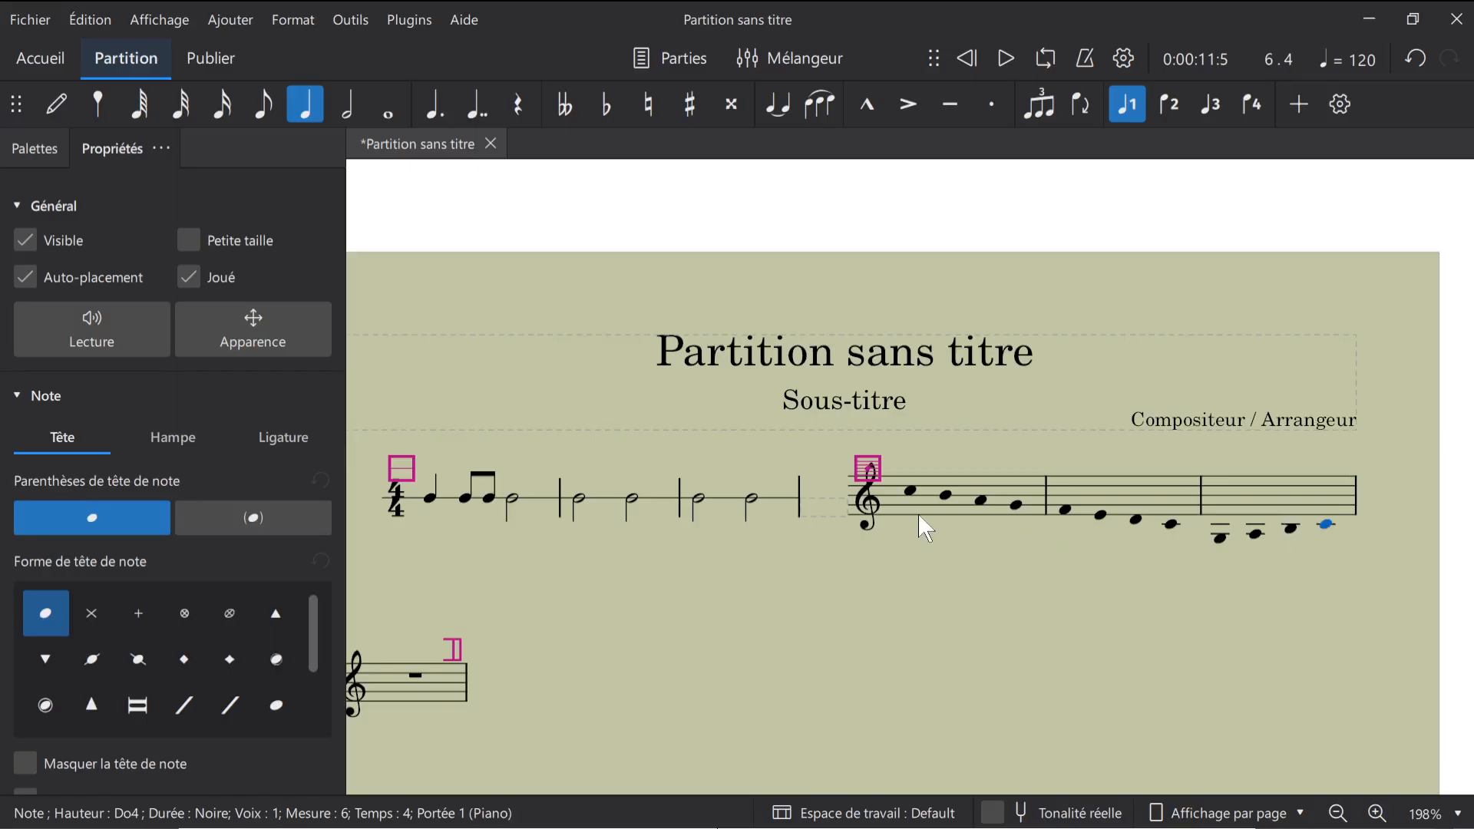
{"action": "left_click_drag", "start_coordinate": [694, 671], "coordinate": [954, 586]}
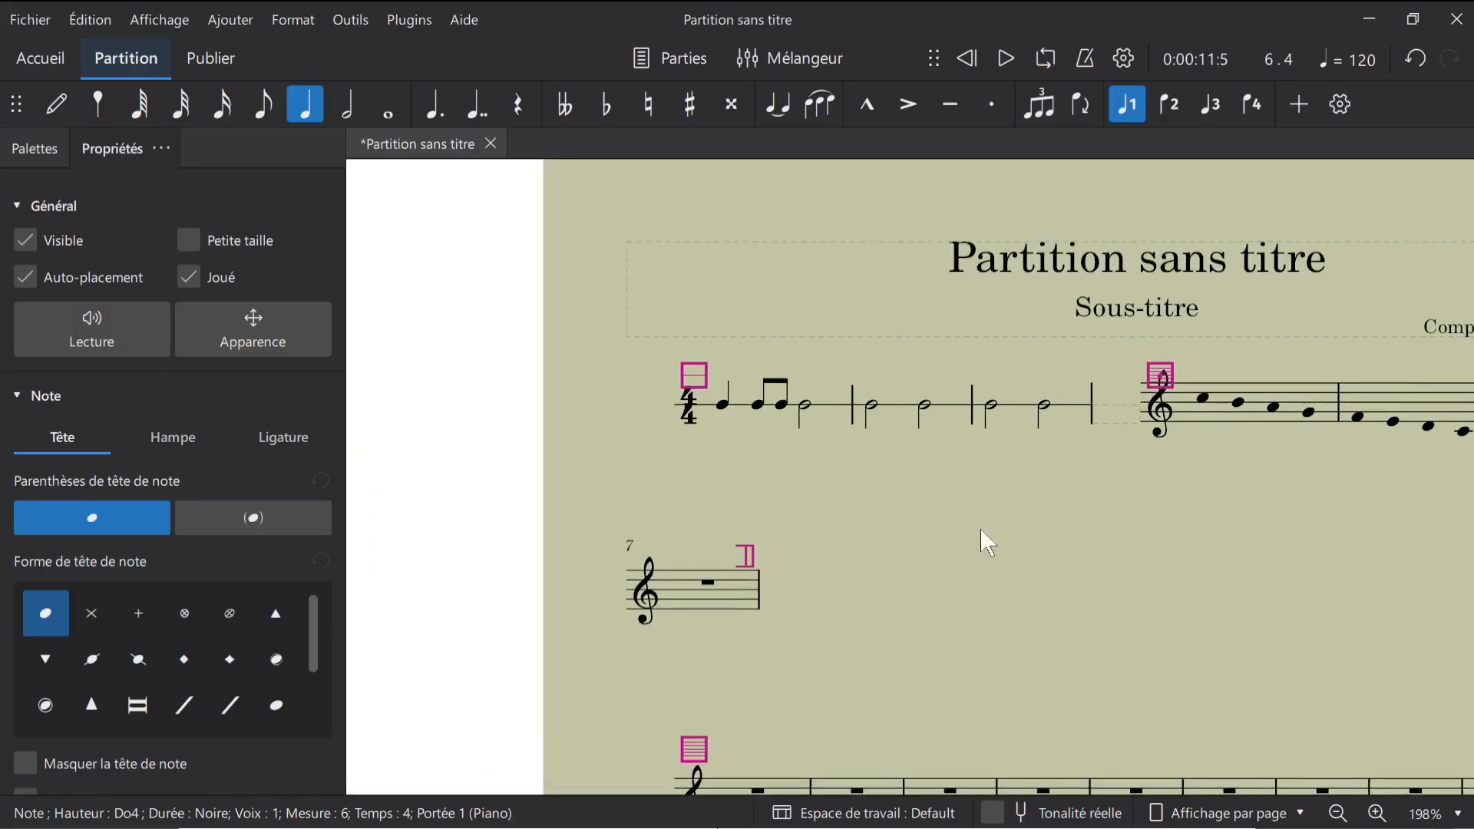
{"action": "left_click_drag", "start_coordinate": [983, 537], "coordinate": [822, 535]}
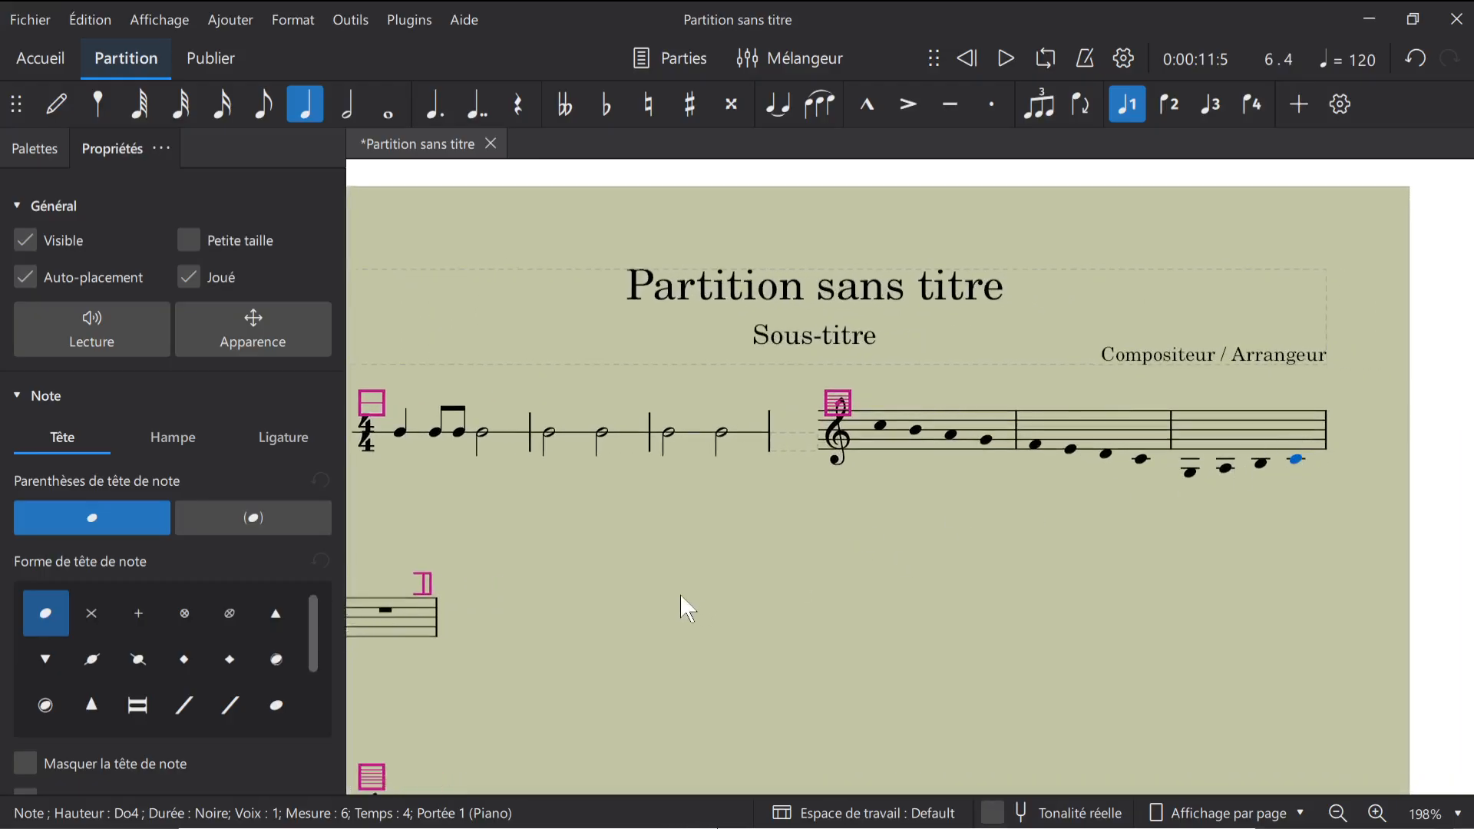
{"action": "left_click_drag", "start_coordinate": [680, 596], "coordinate": [797, 589]}
{"action": "left_click", "coordinate": [542, 614]}
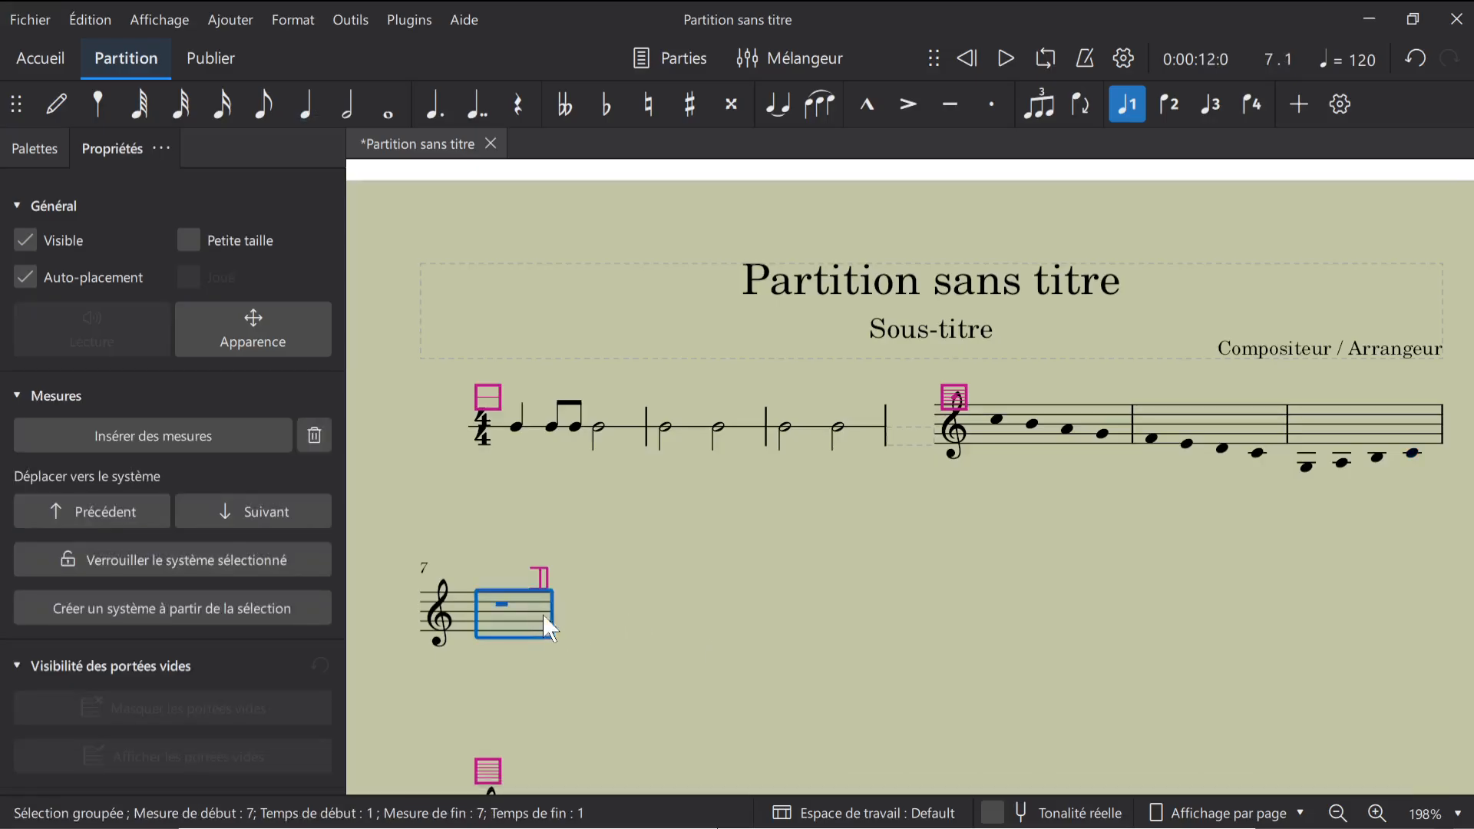
{"action": "left_click", "coordinate": [1404, 444]}
{"action": "key", "text": "ctrl+Return"}
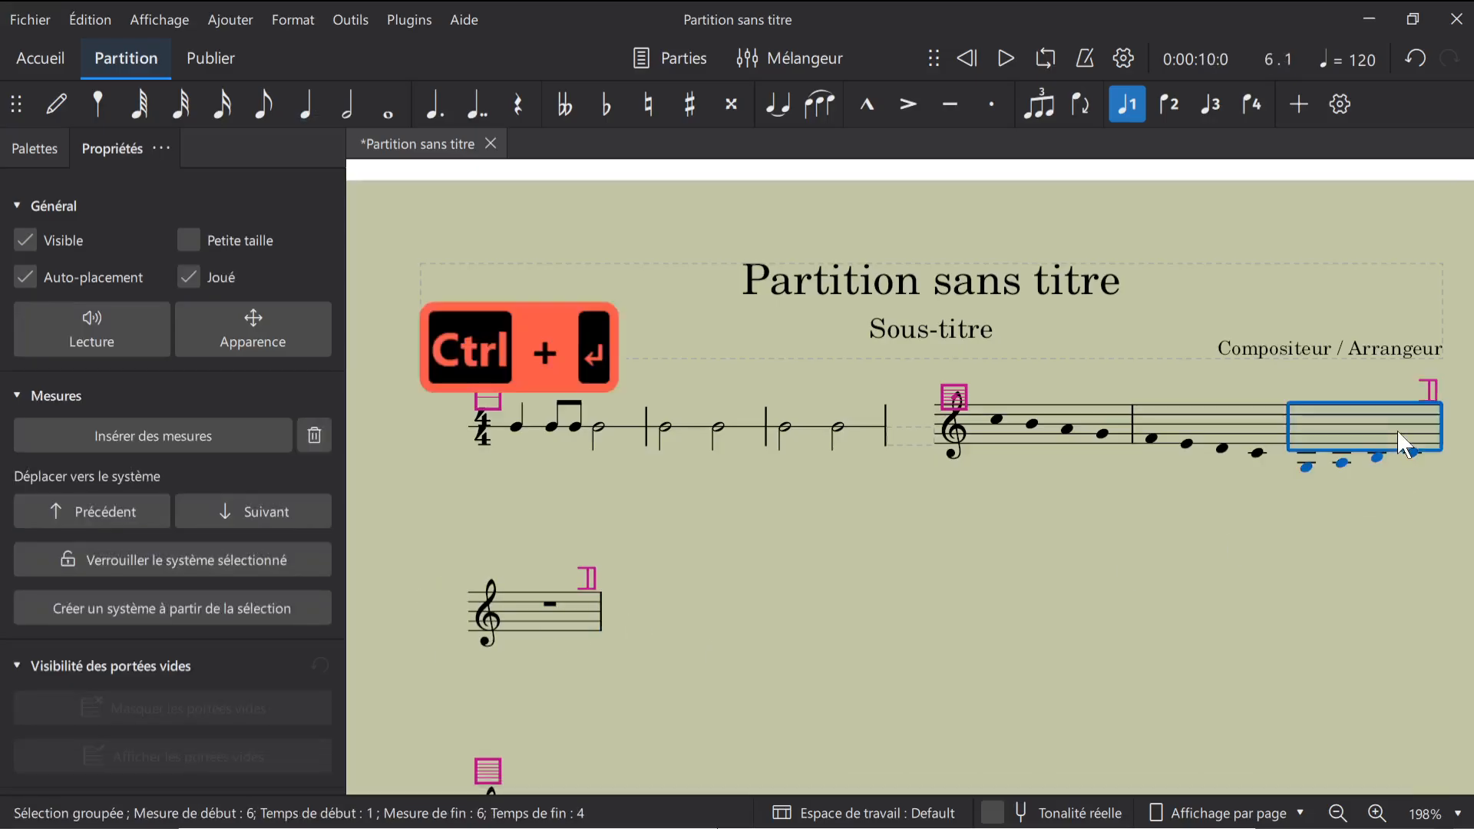
{"action": "left_click", "coordinate": [549, 566]}
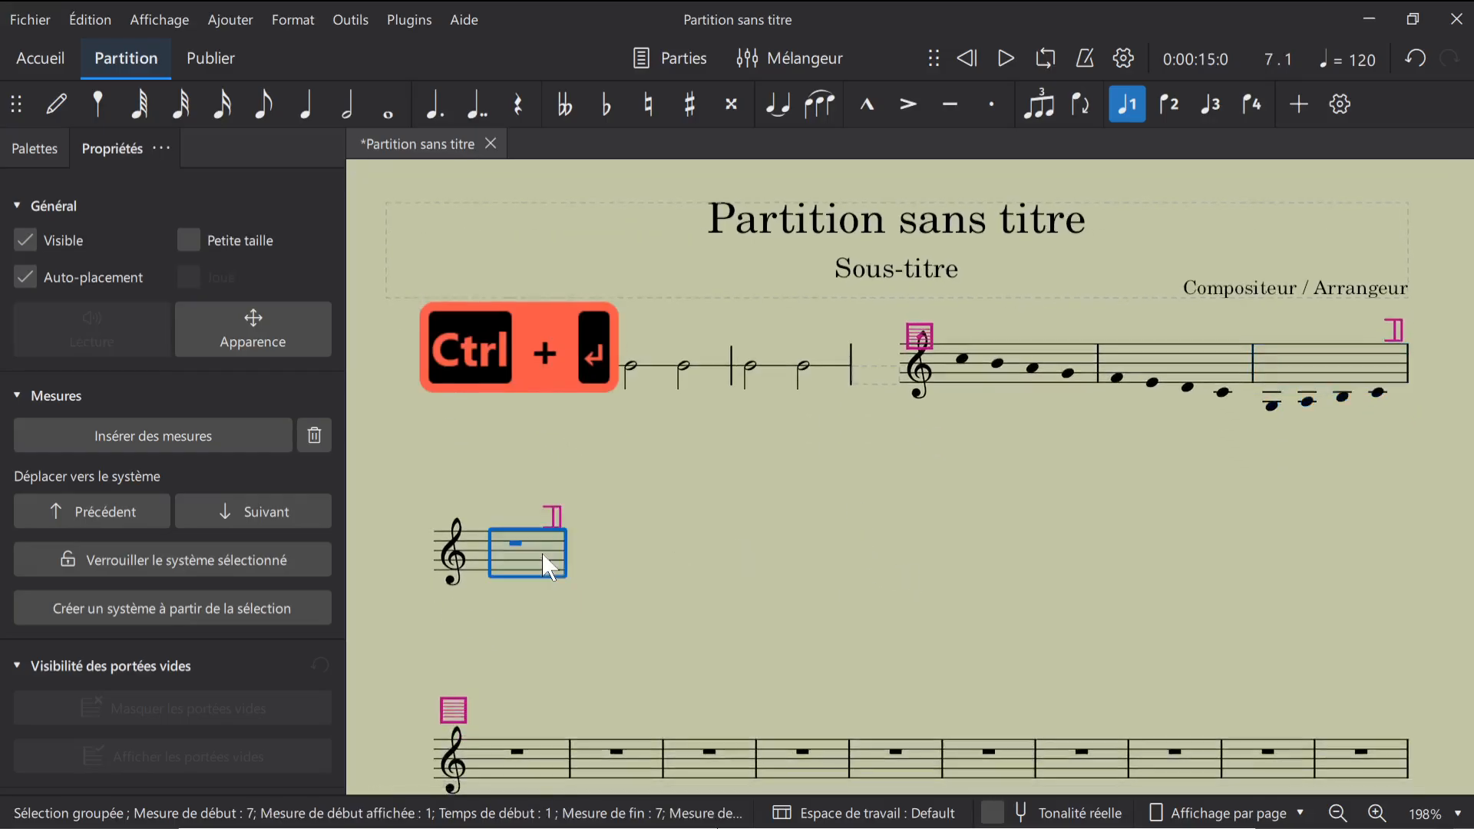
{"action": "key", "text": "ctrl+Delete"}
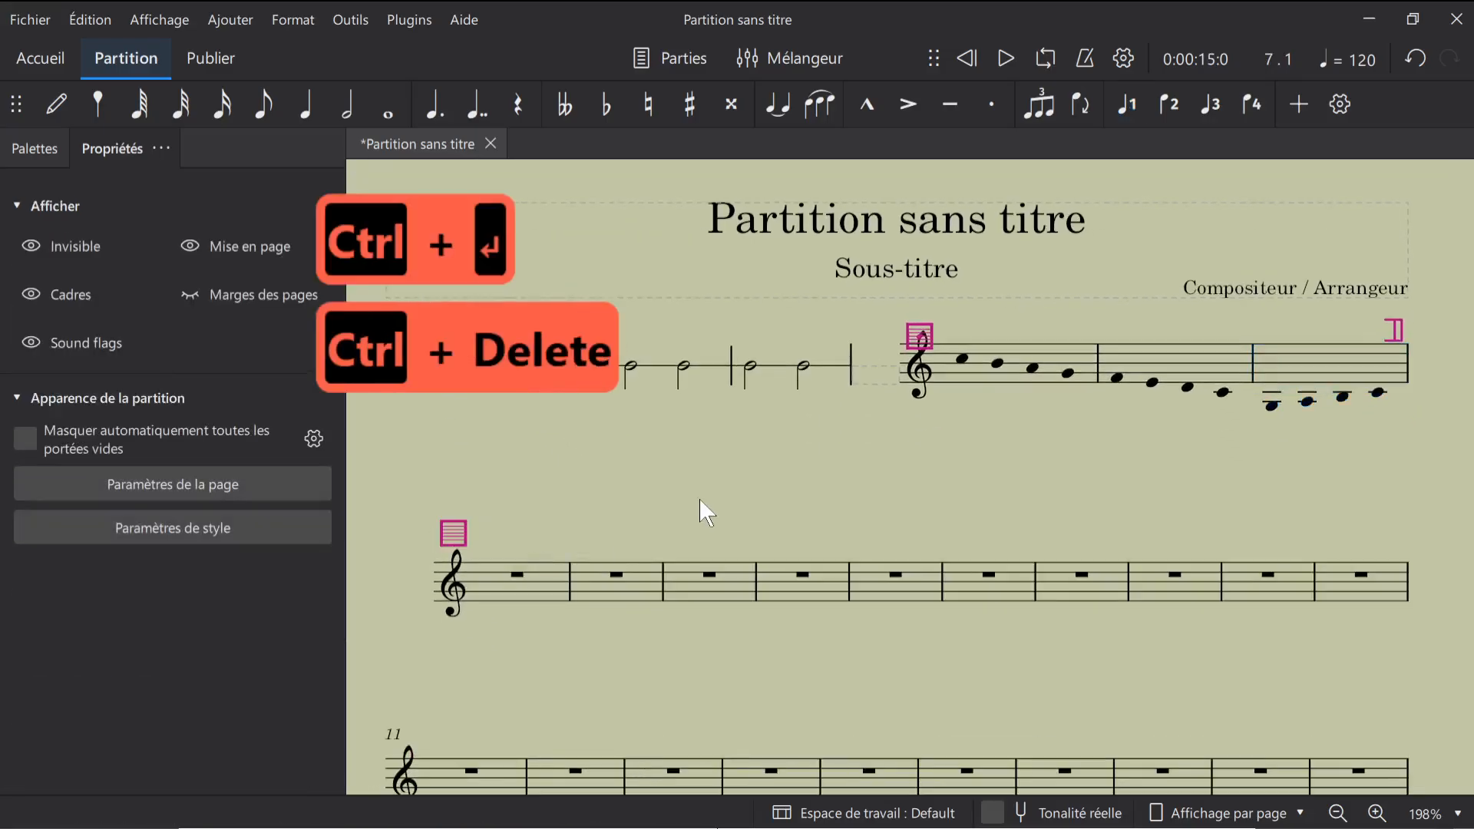
Add a 3/4 time signature to the first measure of the second system
{"action": "left_click_drag", "start_coordinate": [745, 493], "coordinate": [766, 546]}
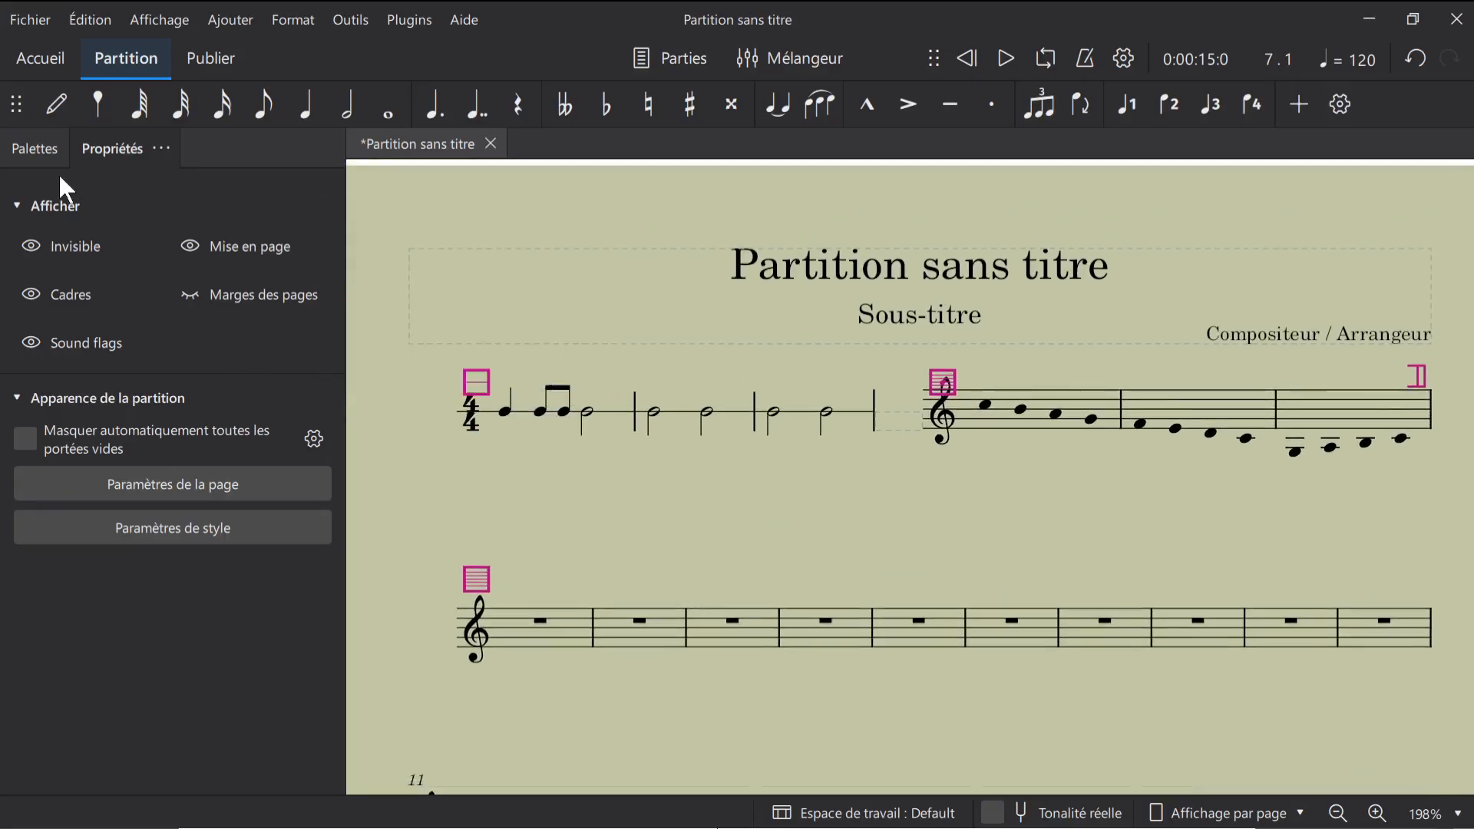
{"action": "left_click", "coordinate": [34, 148]}
{"action": "scroll", "coordinate": [80, 330], "scroll_direction": "up", "scroll_amount": 1}
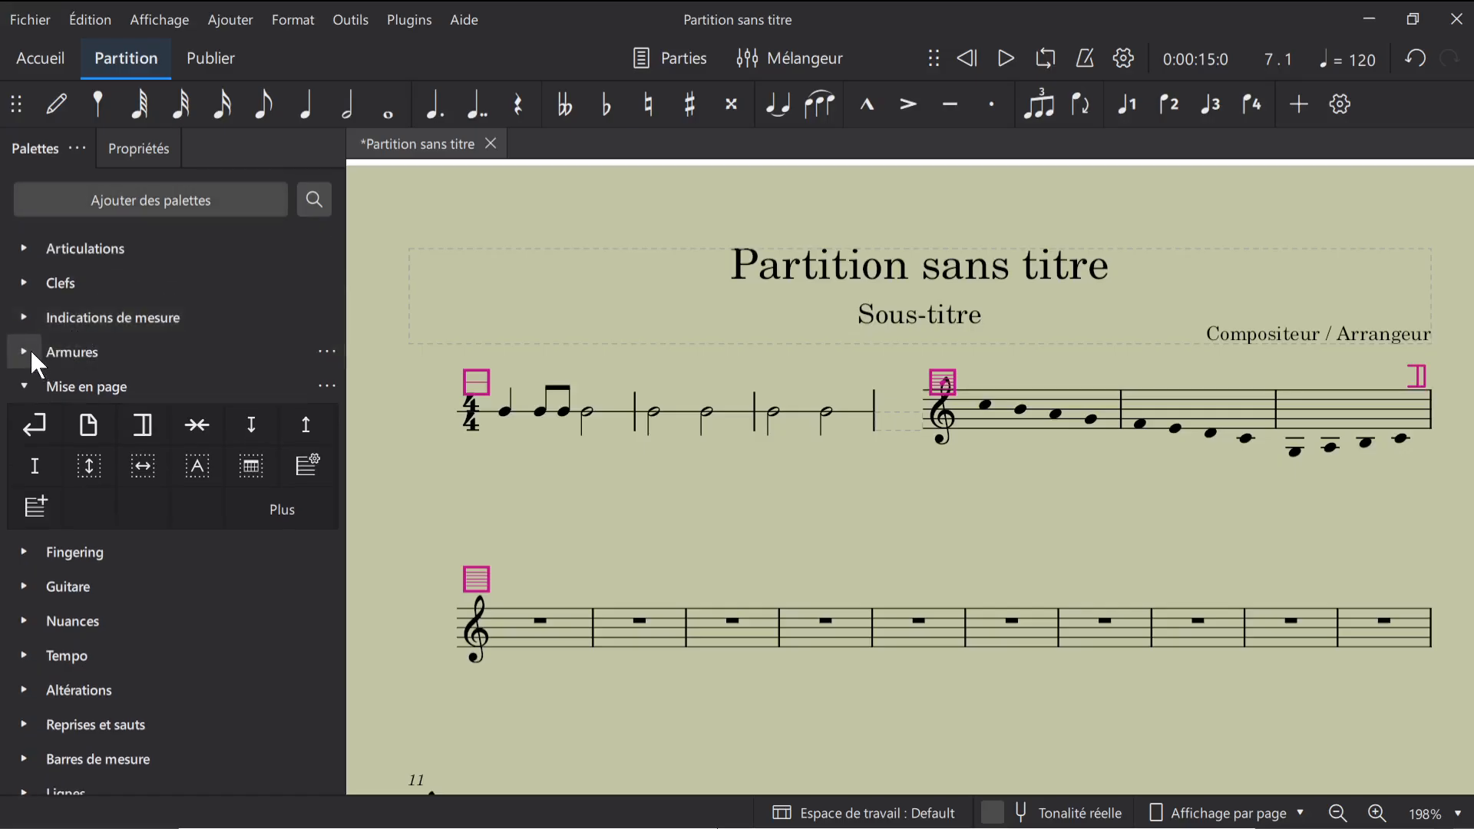
{"action": "left_click", "coordinate": [28, 317]}
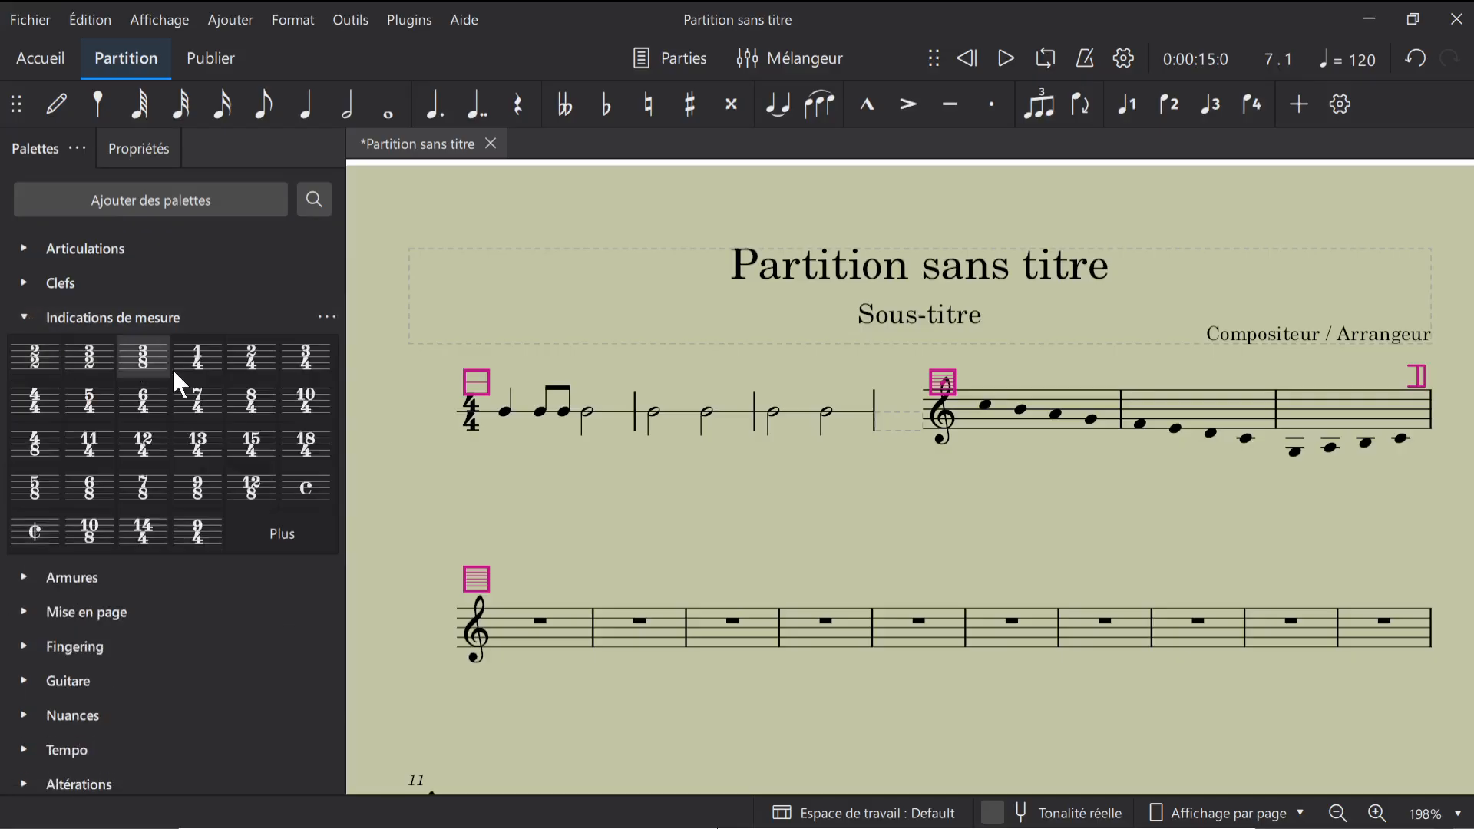
{"action": "mouse_move", "coordinate": [315, 361]}
{"action": "left_mouse_down"}
{"action": "mouse_move", "coordinate": [502, 551]}
{"action": "mouse_move", "coordinate": [541, 621]}
{"action": "left_mouse_up"}
Enter the ascending quarter notes D, E, F, G from the start of the 3/4 section, starting on D4
{"action": "left_click", "coordinate": [574, 631]}
{"action": "key", "text": "n"}
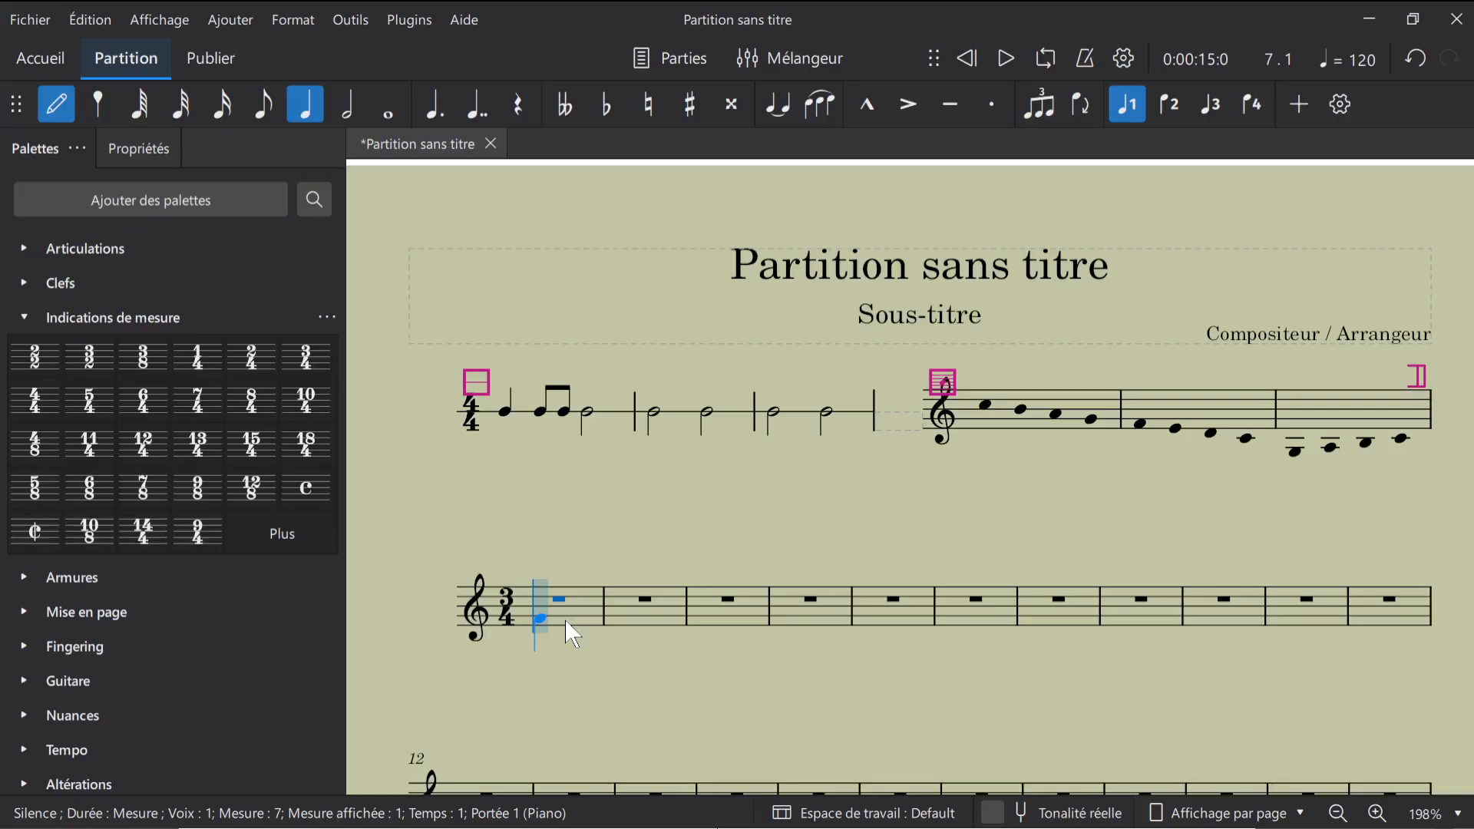
{"action": "key", "text": "4"}
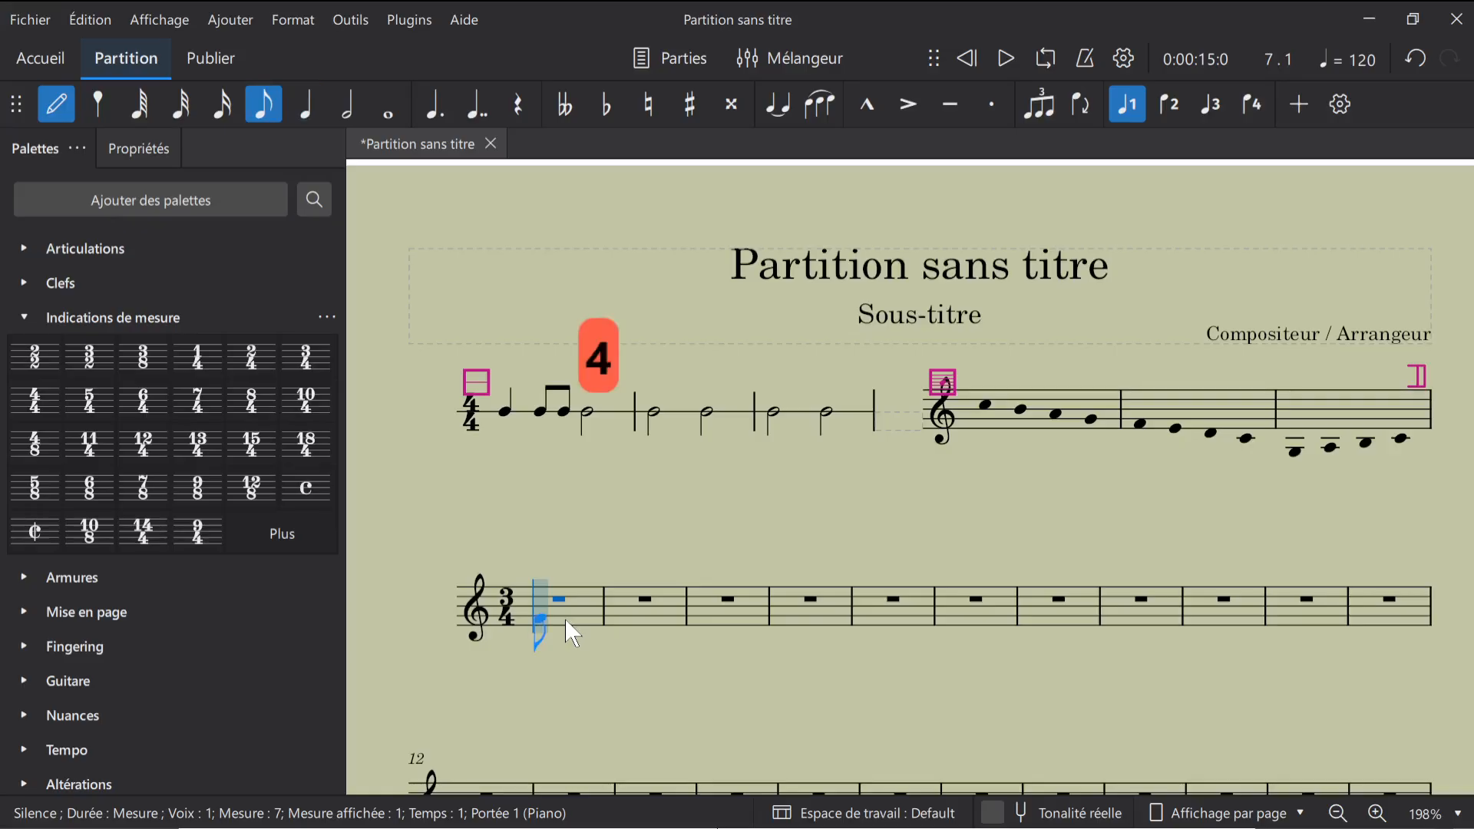
{"action": "key", "text": "Escape"}
{"action": "key", "text": "n"}
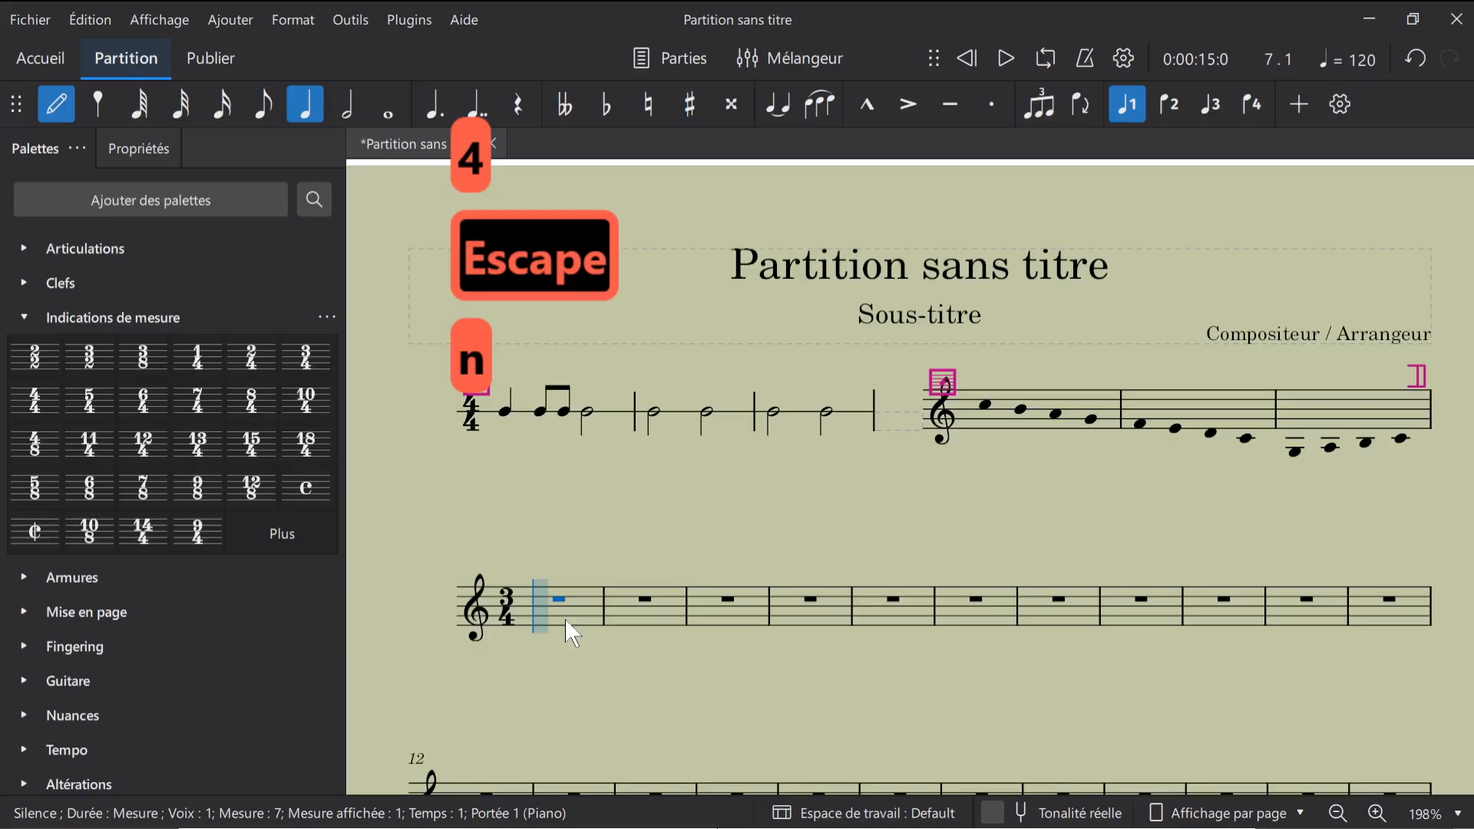
{"action": "key", "text": "d"}
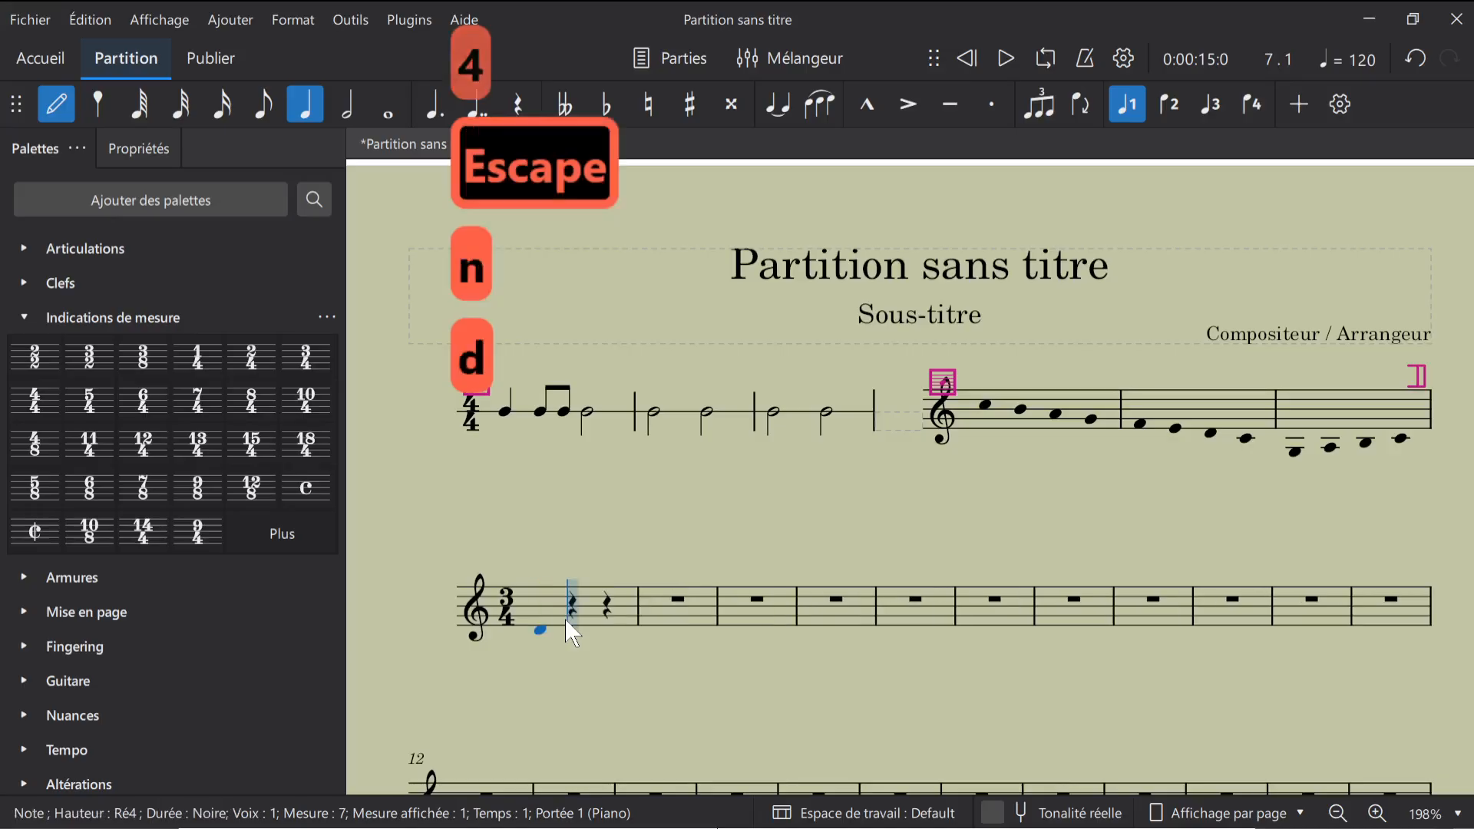
{"action": "key", "text": "e"}
{"action": "key", "text": "f"}
{"action": "key", "text": "g"}
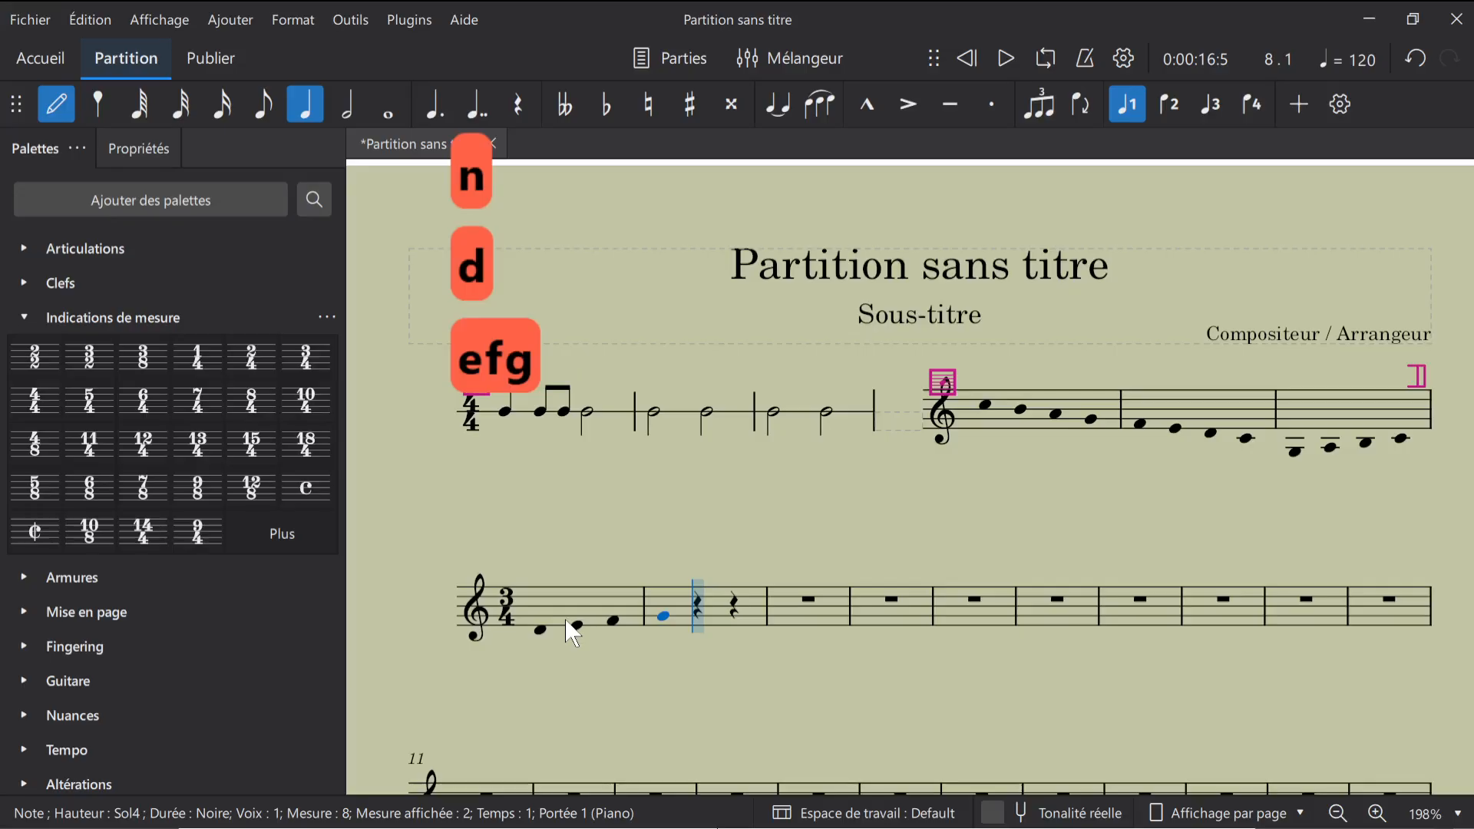
{"action": "key", "text": "Escape"}
Insert a staff type change at the first measure of the 3/4 section
{"action": "left_click", "coordinate": [575, 595]}
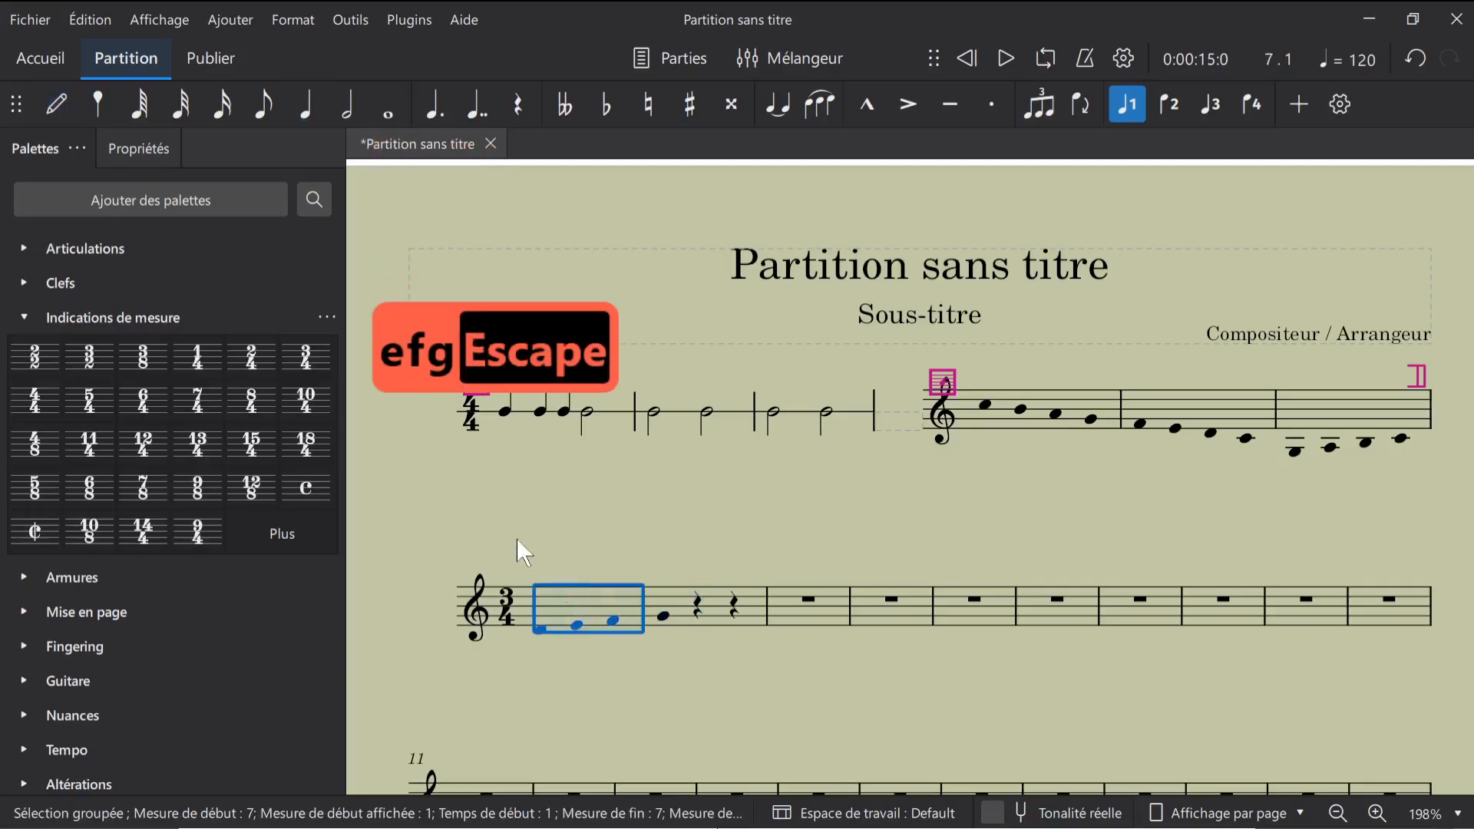
{"action": "left_click", "coordinate": [140, 142]}
{"action": "left_click", "coordinate": [41, 150]}
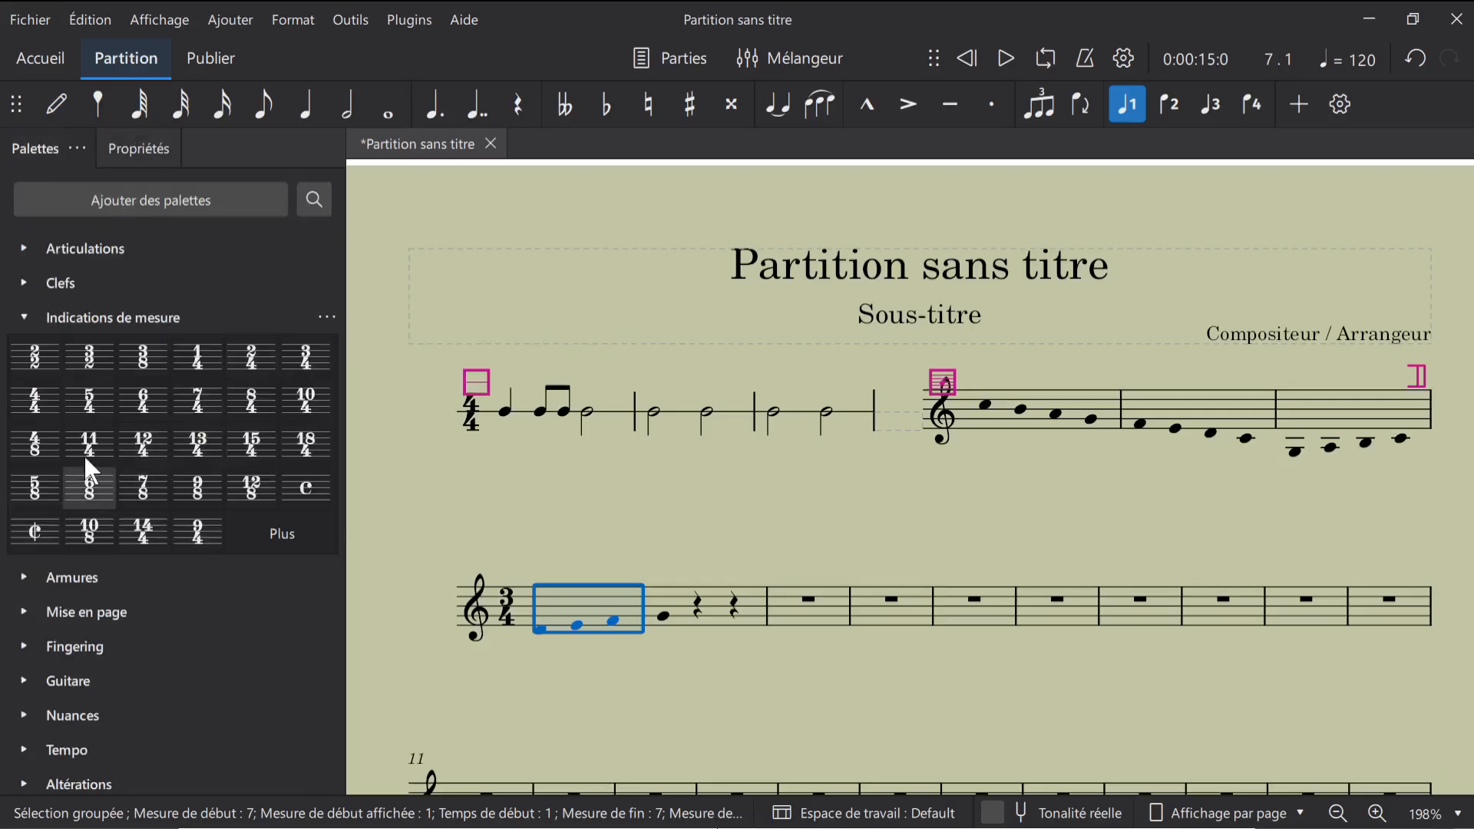
{"action": "left_click", "coordinate": [23, 317]}
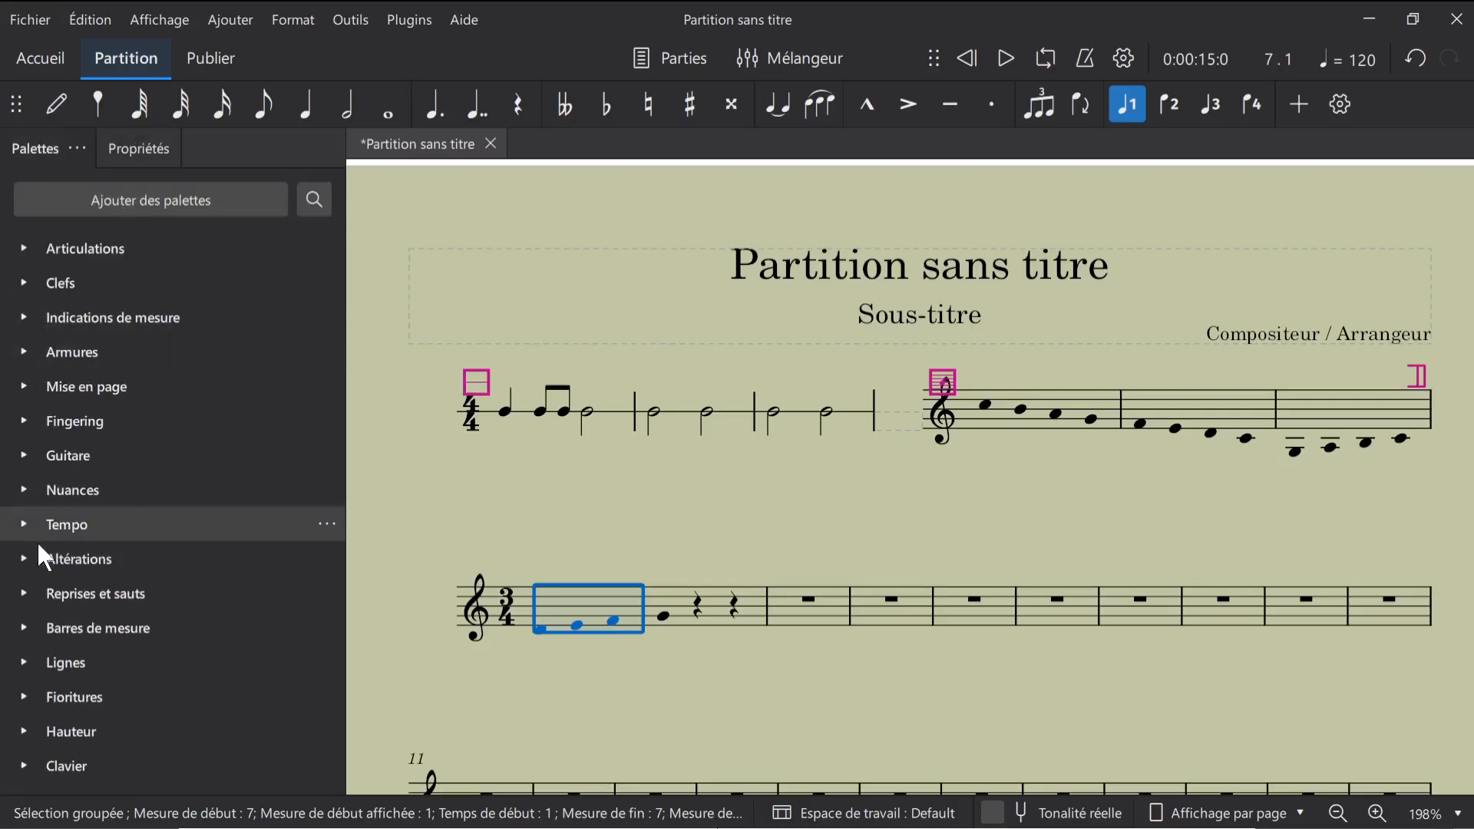
{"action": "left_click", "coordinate": [35, 380]}
{"action": "left_click_drag", "start_coordinate": [297, 466], "coordinate": [523, 604]}
Turn off the stemless option (Sans hampe) for the staff type change at the 3/4 section
{"action": "left_click", "coordinate": [476, 580]}
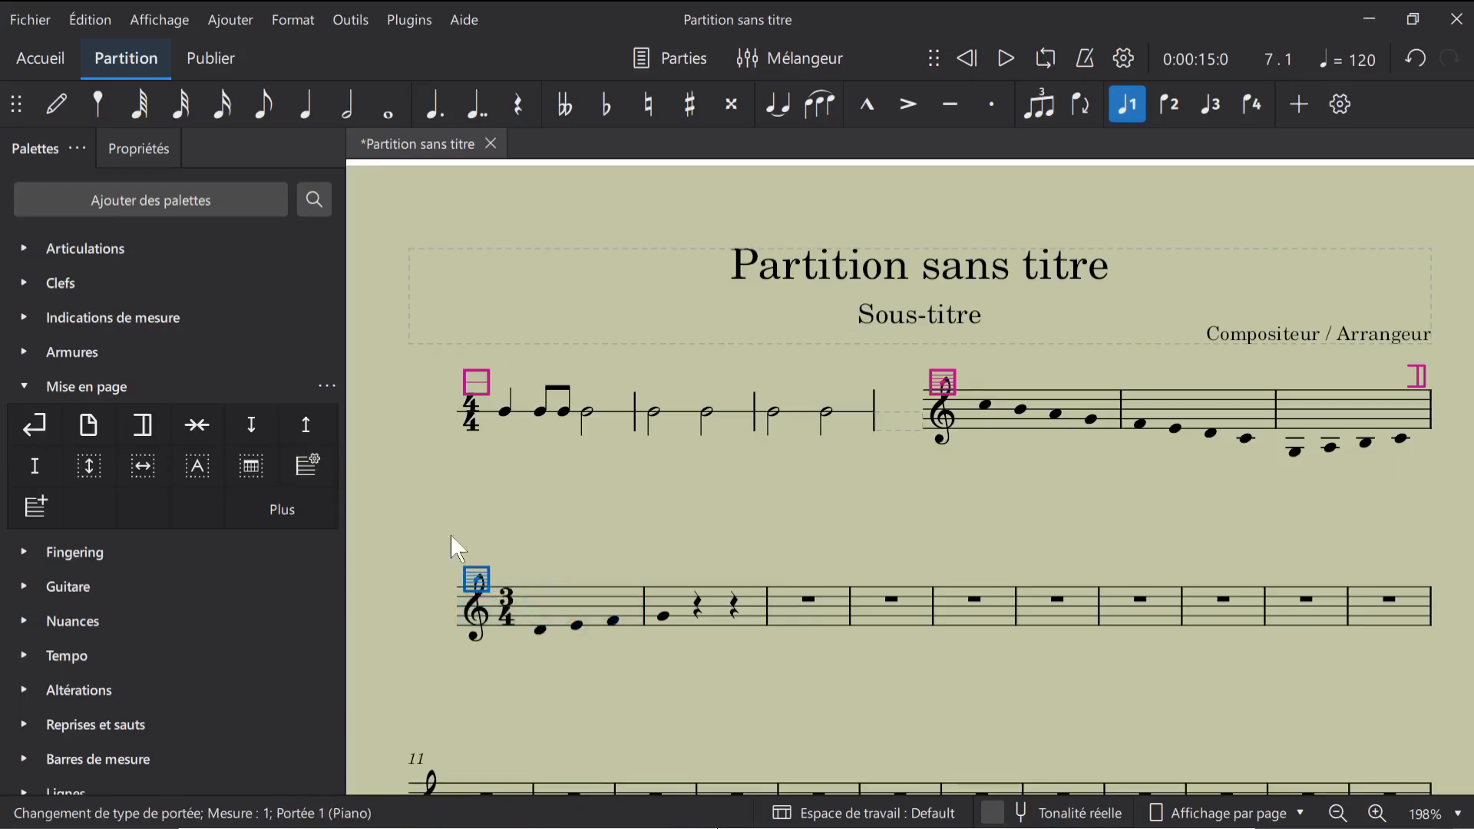
{"action": "left_click", "coordinate": [152, 146]}
{"action": "scroll", "coordinate": [166, 606], "scroll_direction": "down", "scroll_amount": 3}
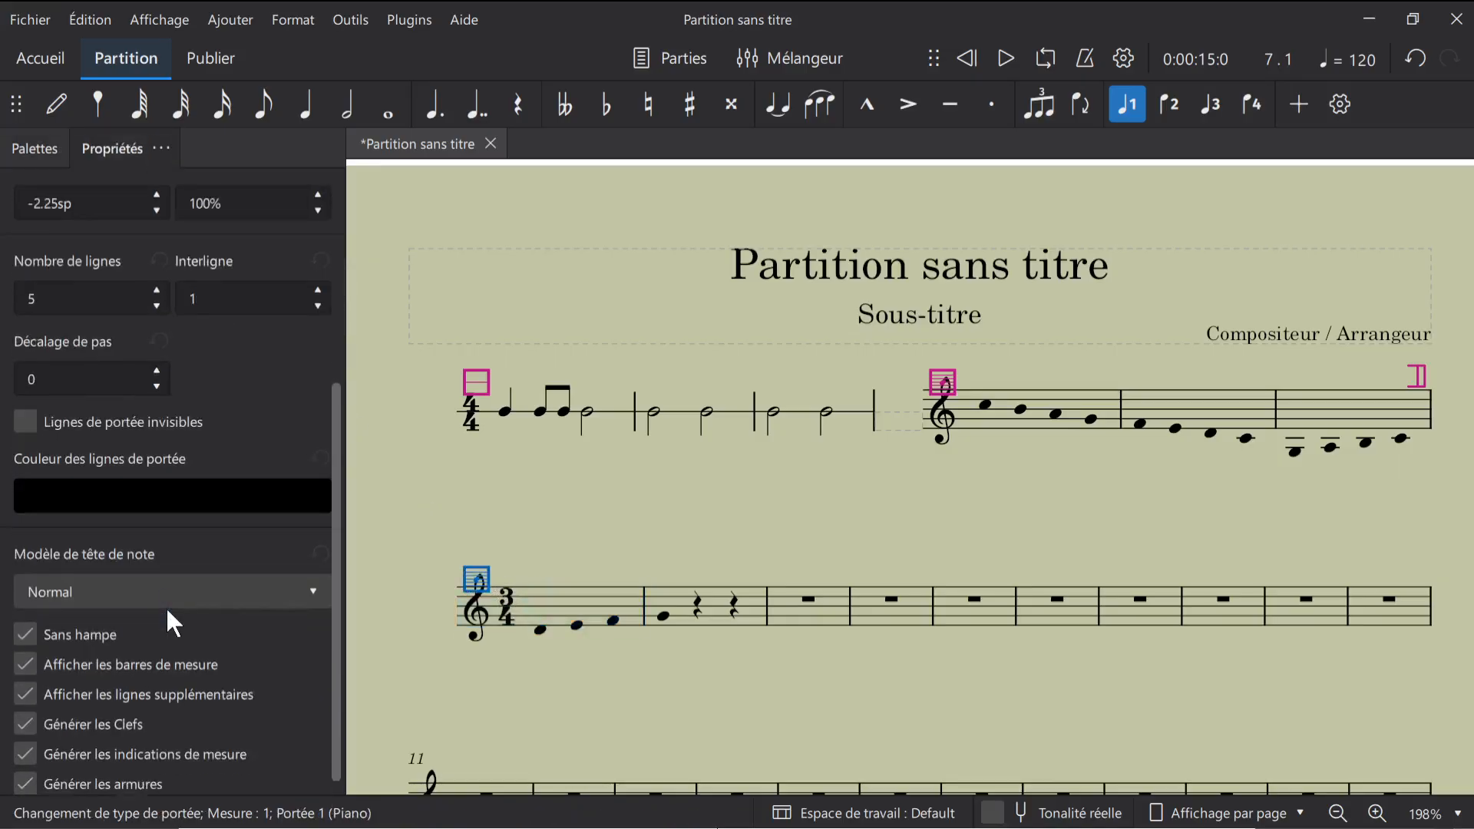
{"action": "left_click", "coordinate": [30, 620]}
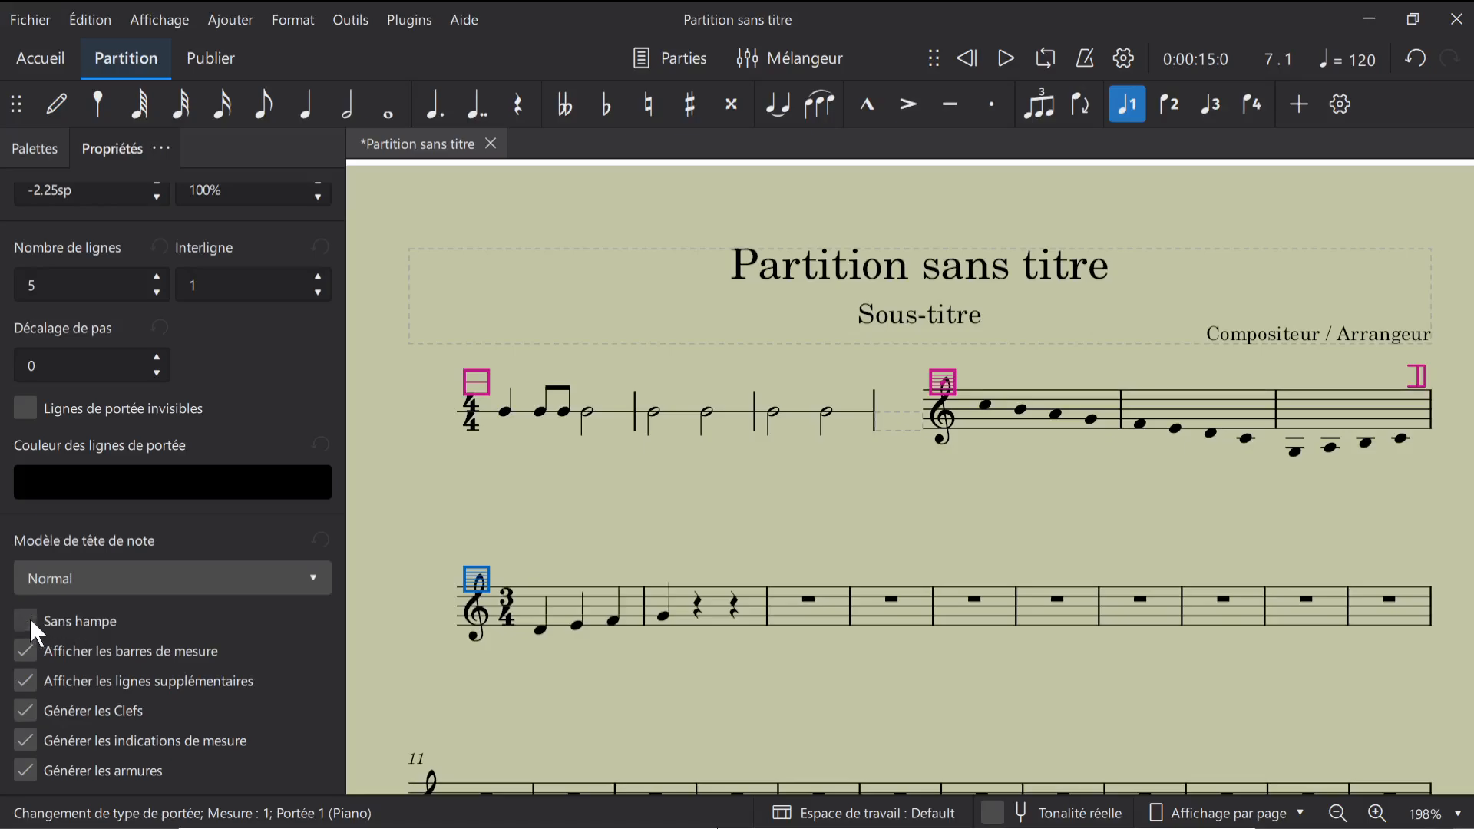
{"action": "left_click", "coordinate": [616, 721]}
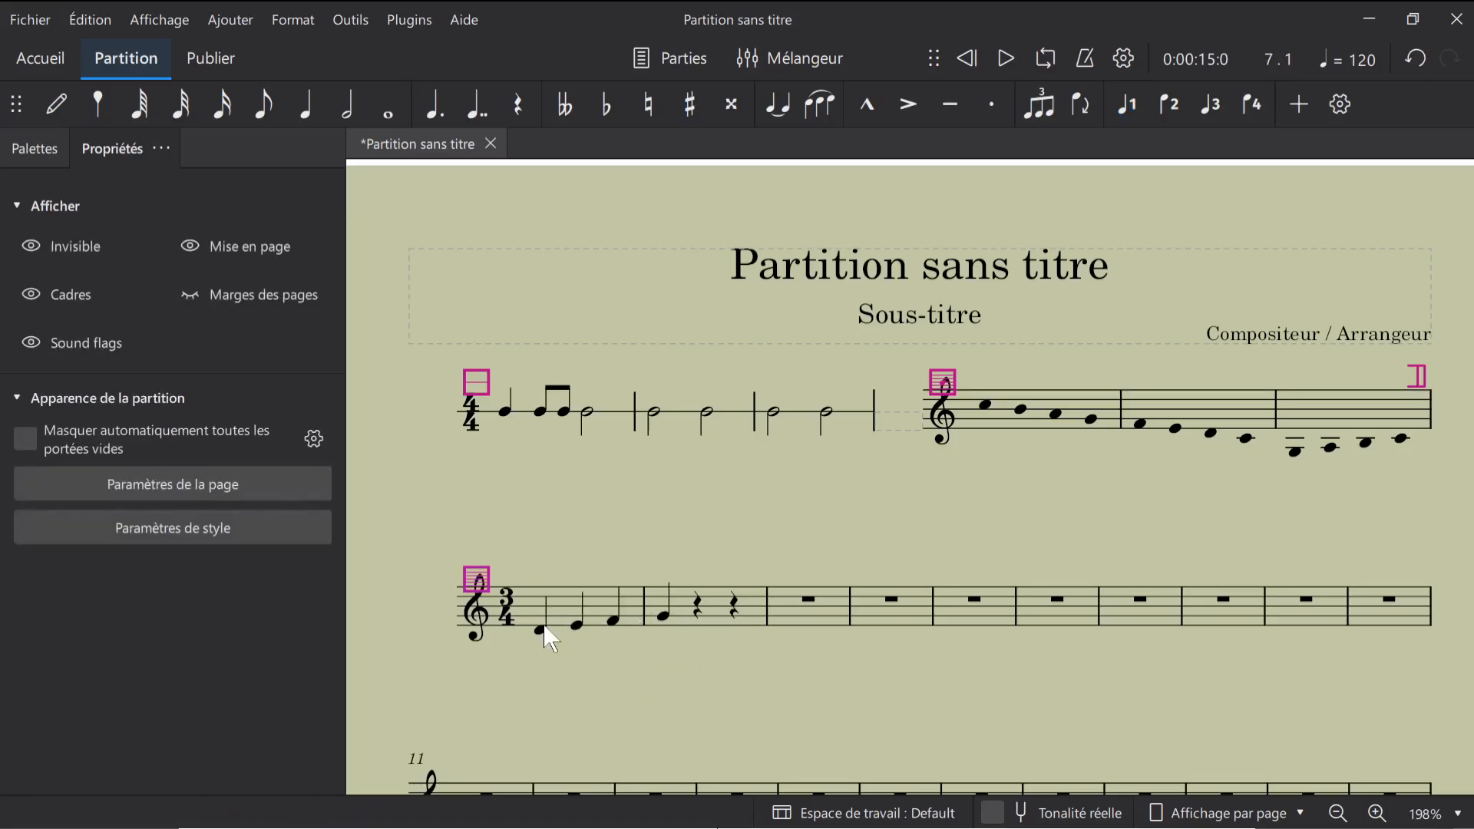
Replace the notes in the first 3/4 measure with the eighth notes D, E, F, G, A, F, starting on D4
{"action": "left_click", "coordinate": [565, 627]}
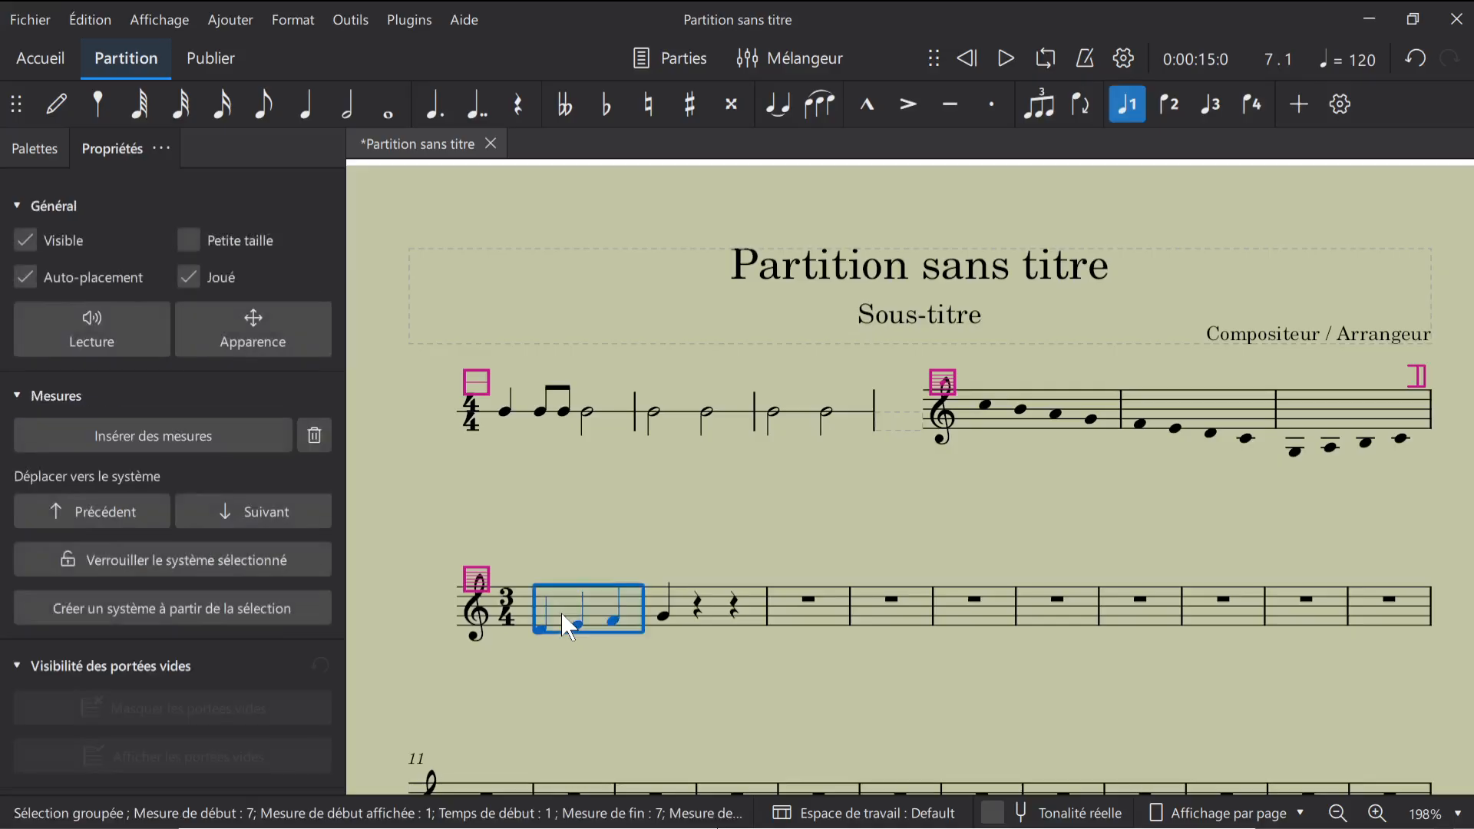
{"action": "key", "text": "BackSpace"}
{"action": "left_click", "coordinate": [568, 626]}
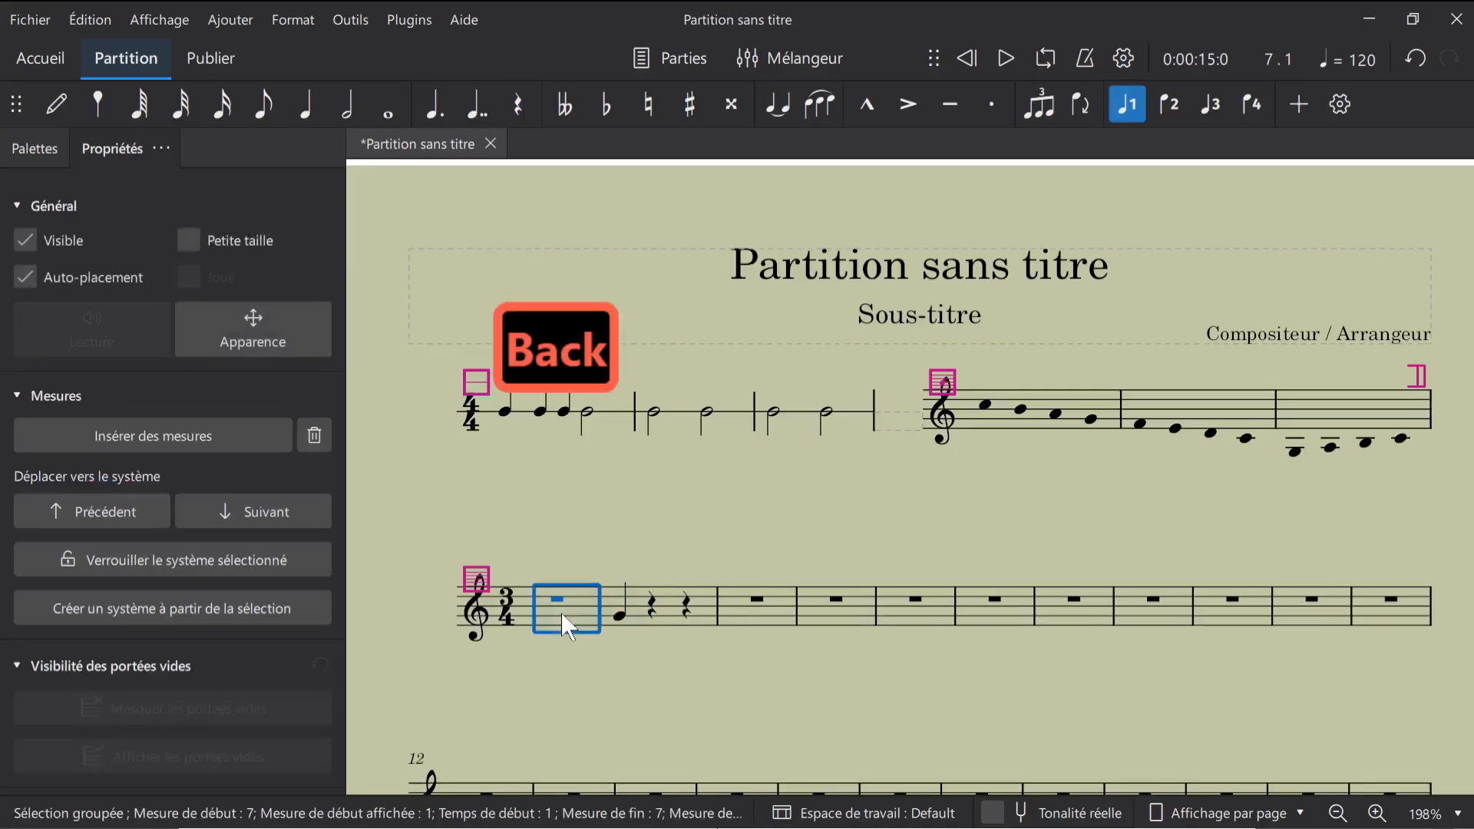
{"action": "key", "text": "n"}
{"action": "key", "text": "4"}
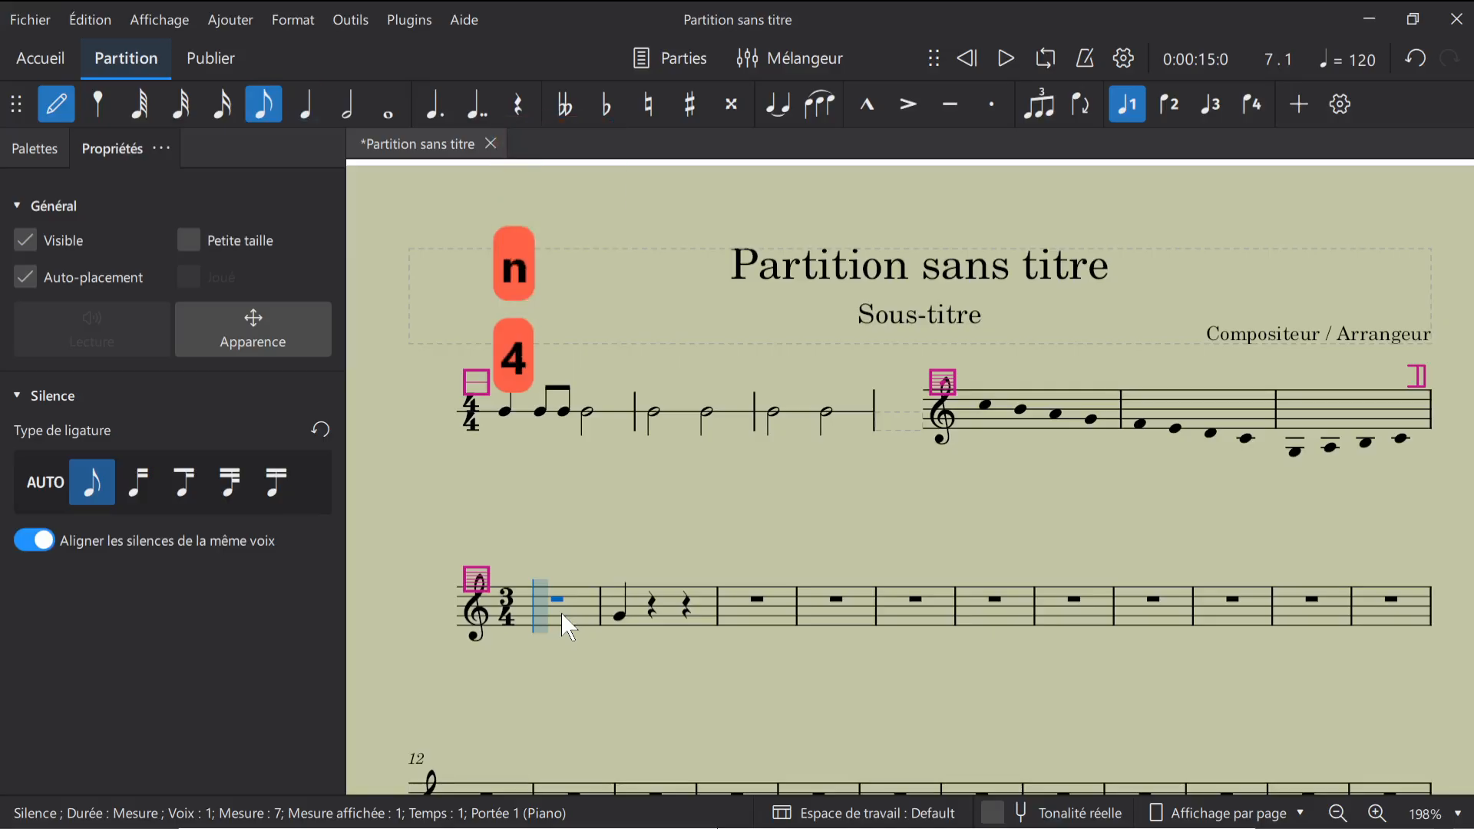
{"action": "key", "text": "d"}
{"action": "key", "text": "e"}
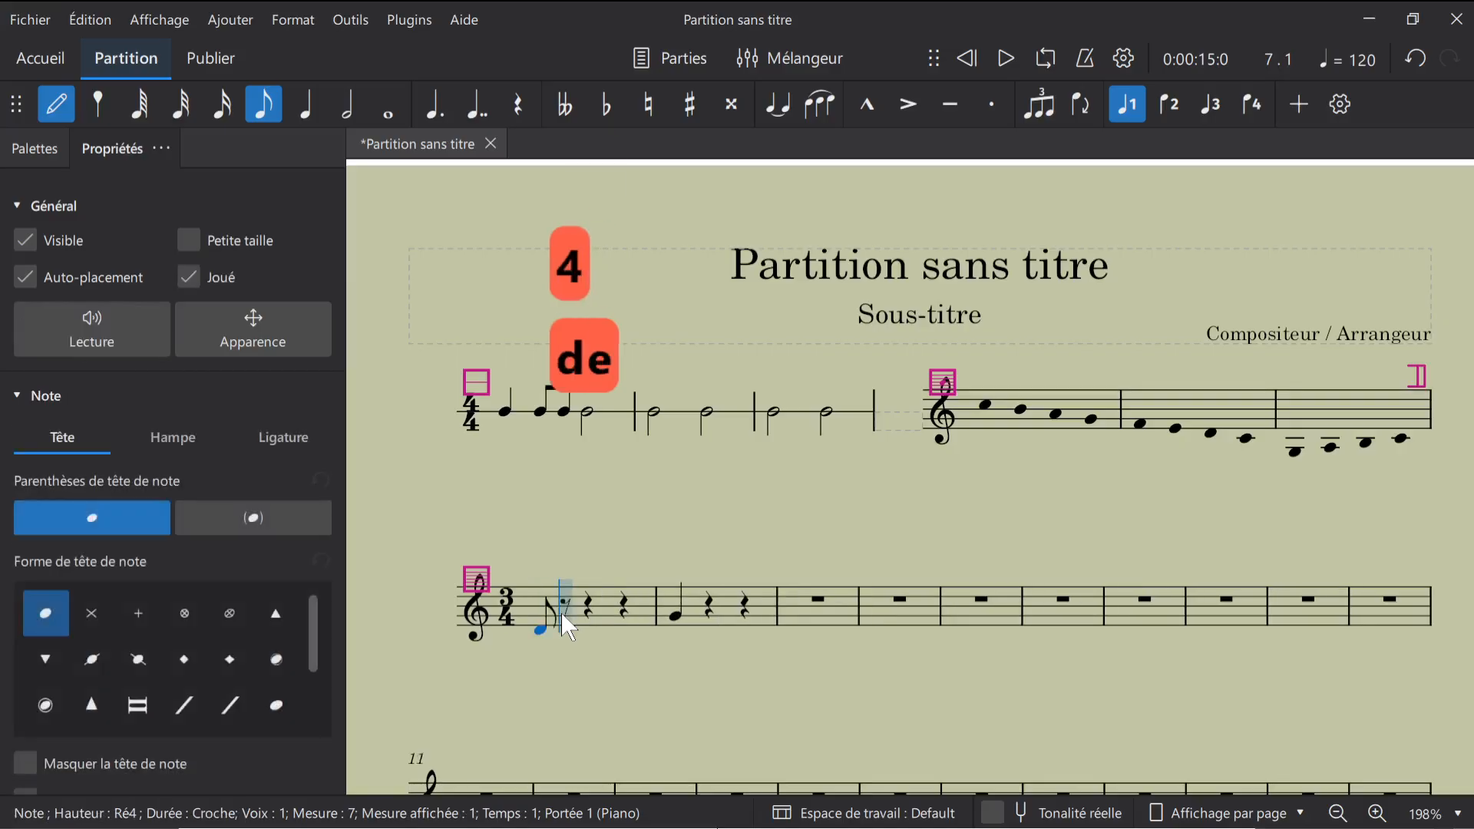
{"action": "key", "text": "f"}
{"action": "key", "text": "g"}
{"action": "key", "text": "a"}
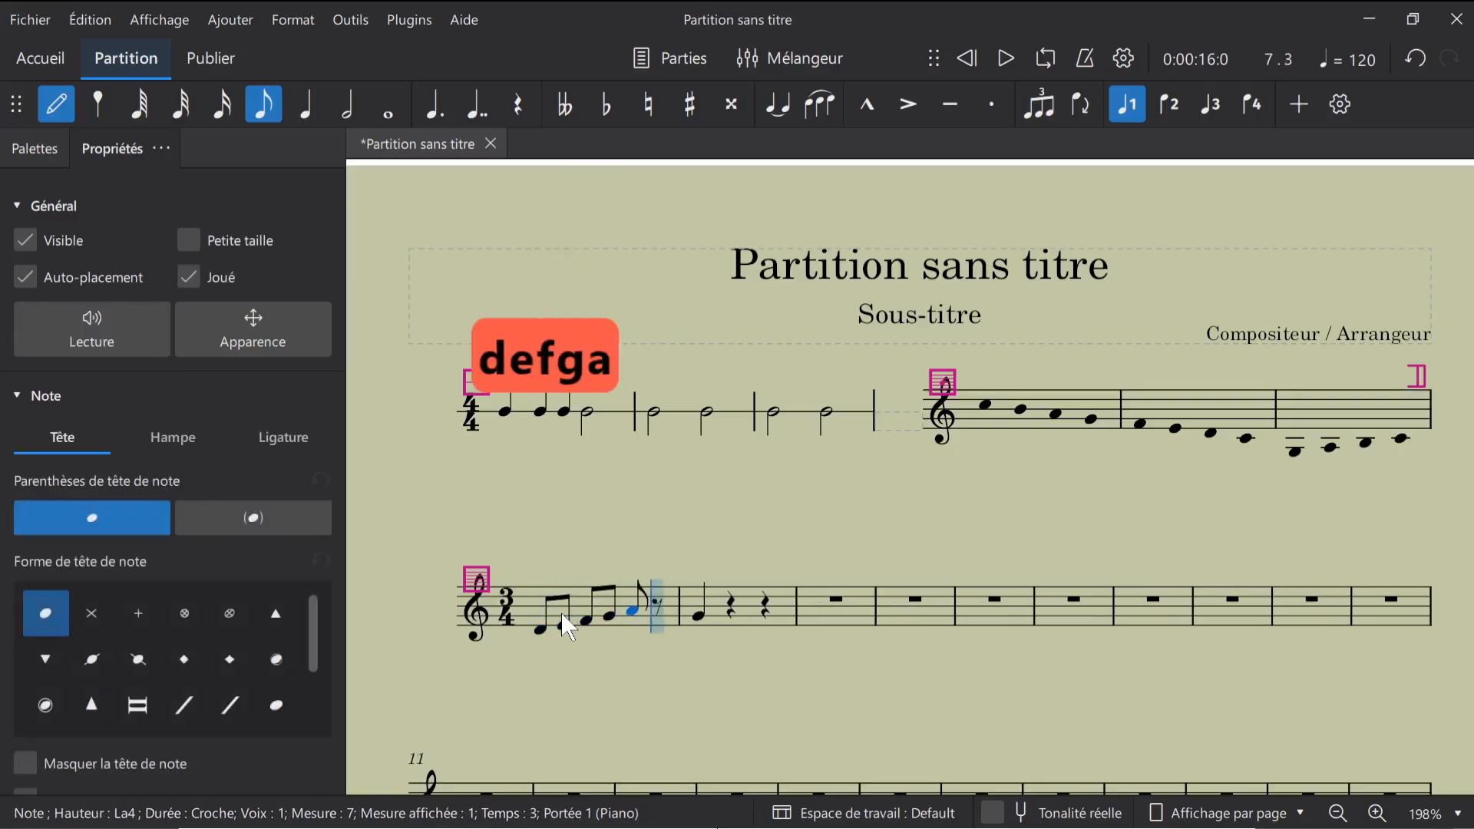
{"action": "key", "text": "f"}
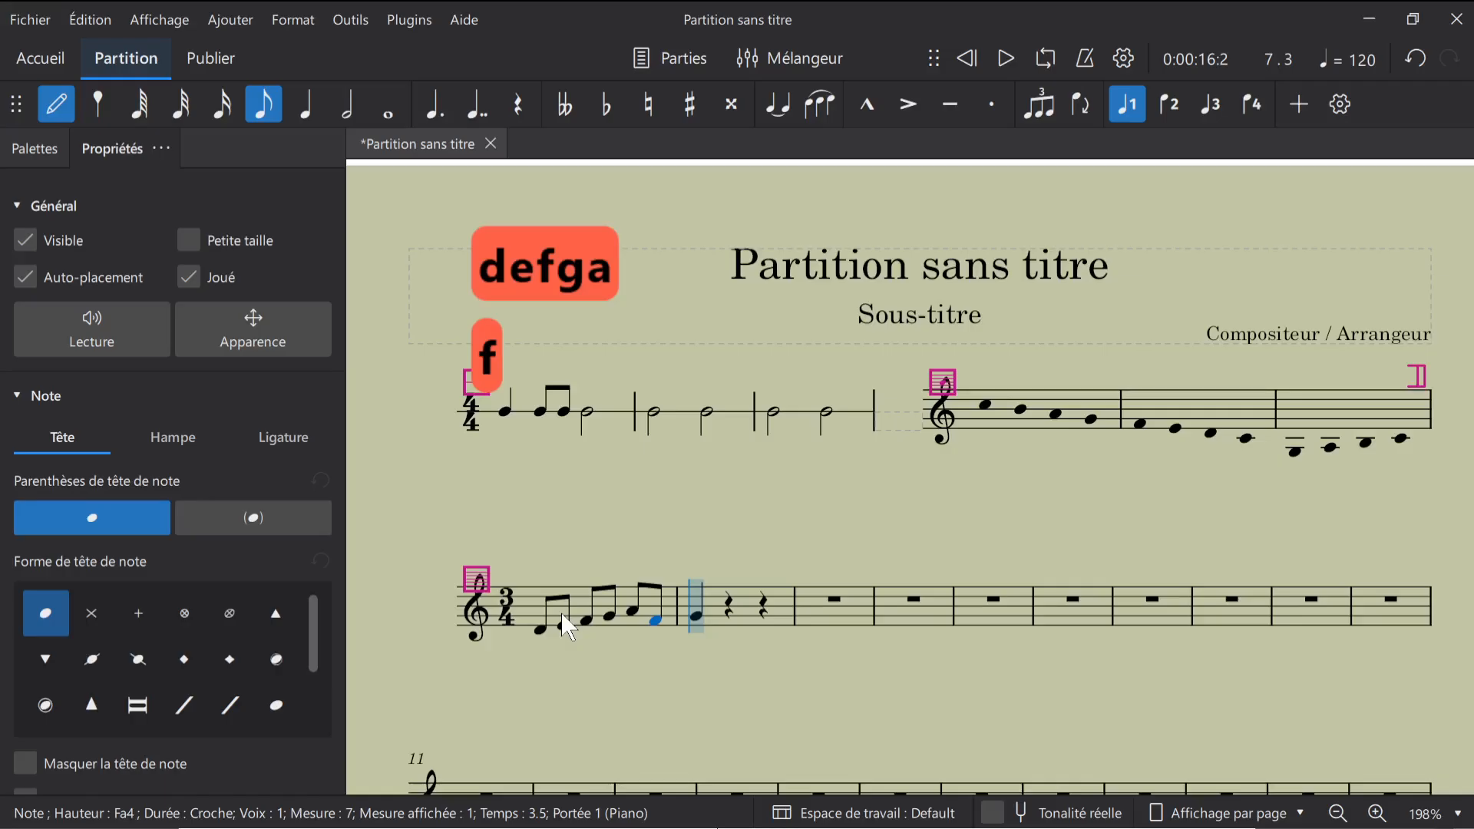
{"action": "key", "text": "Escape"}
Try the stemless option (Sans hampe) on the staff type change at the 3/4 section, and undo it
{"action": "left_click", "coordinate": [586, 647]}
{"action": "scroll", "coordinate": [595, 645], "scroll_direction": "up", "scroll_amount": 4}
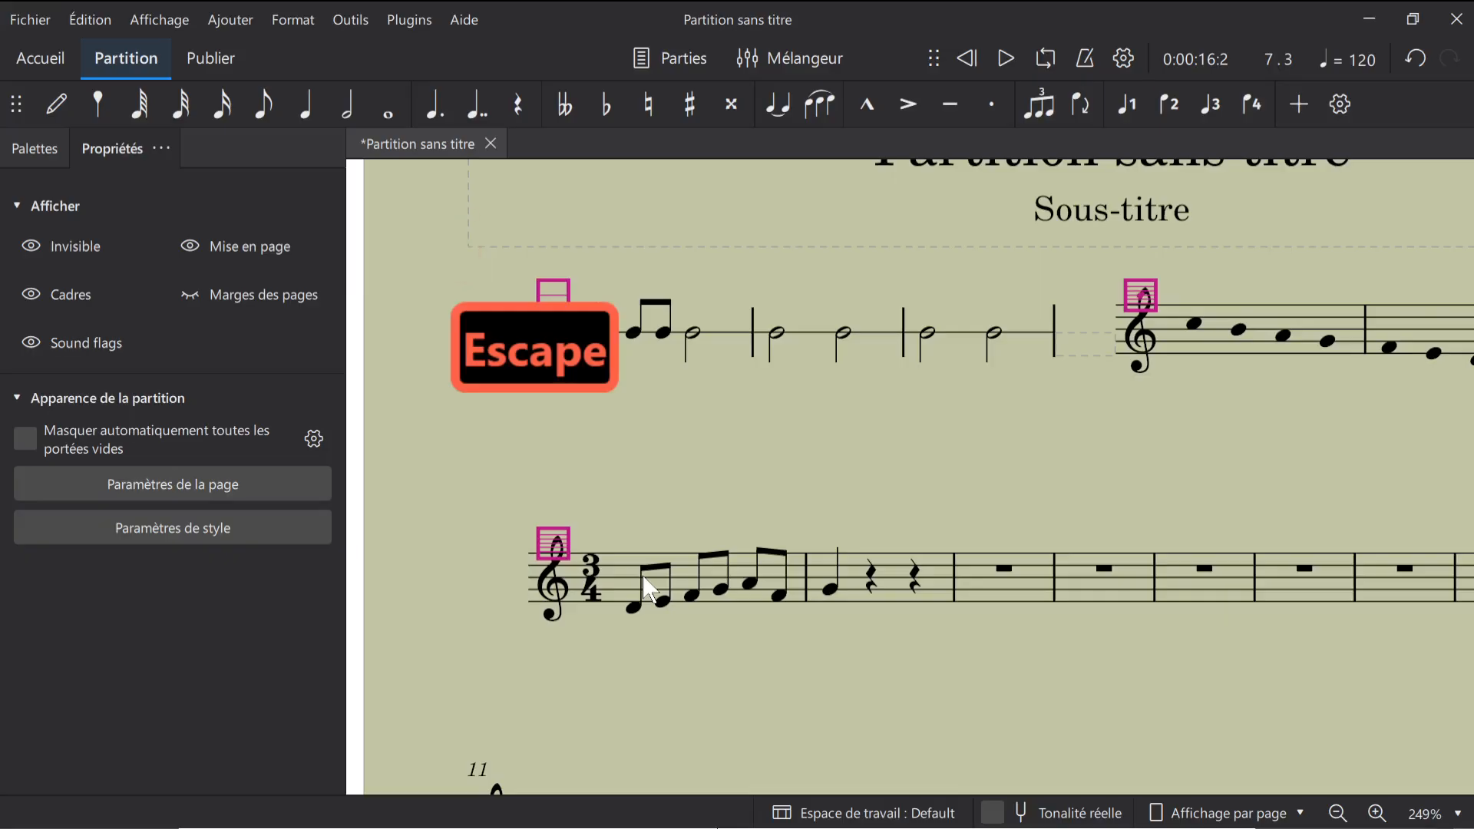
{"action": "left_click", "coordinate": [649, 588]}
{"action": "left_click", "coordinate": [661, 651]}
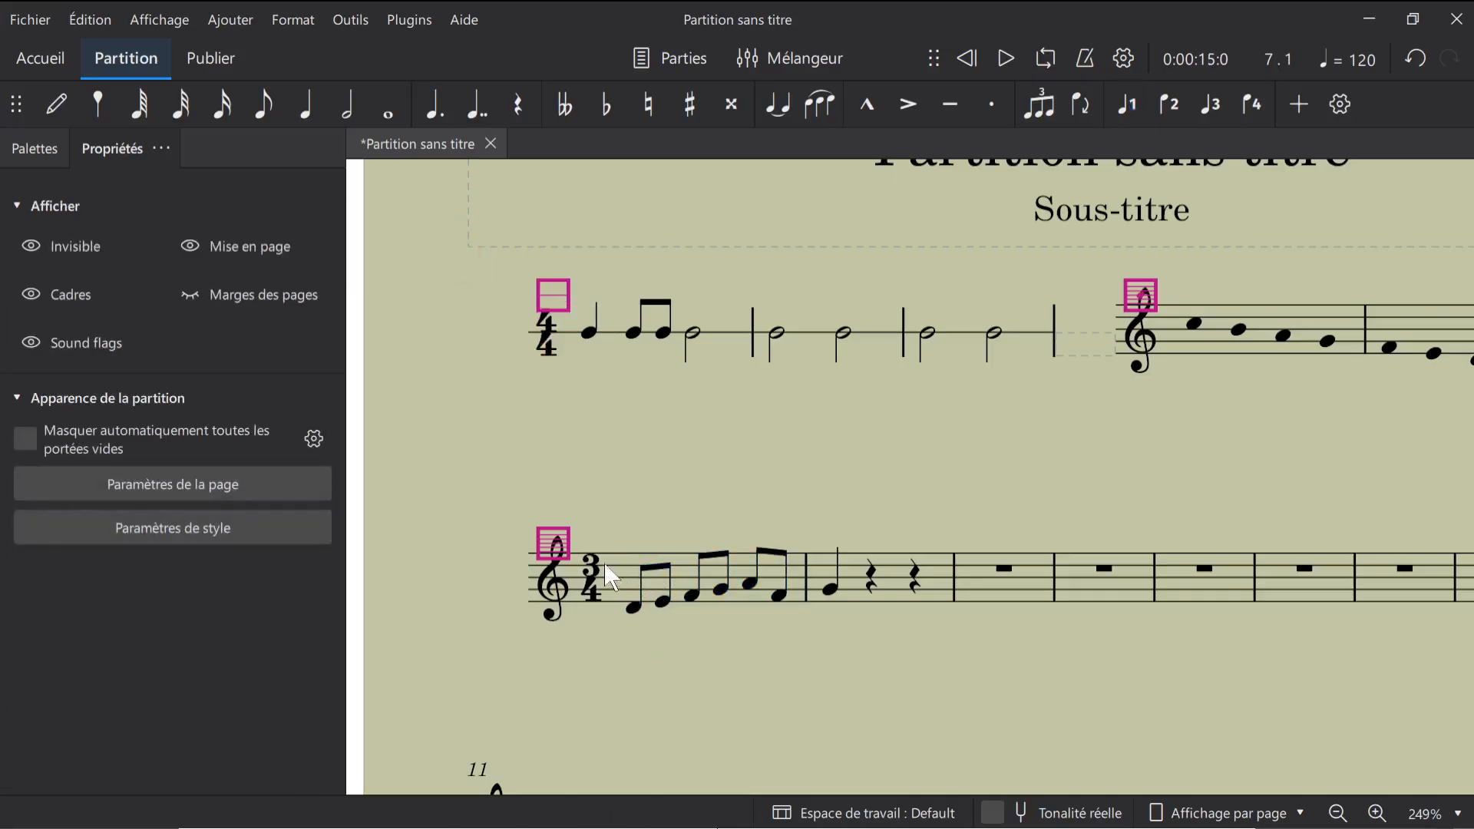
{"action": "left_click", "coordinate": [554, 544]}
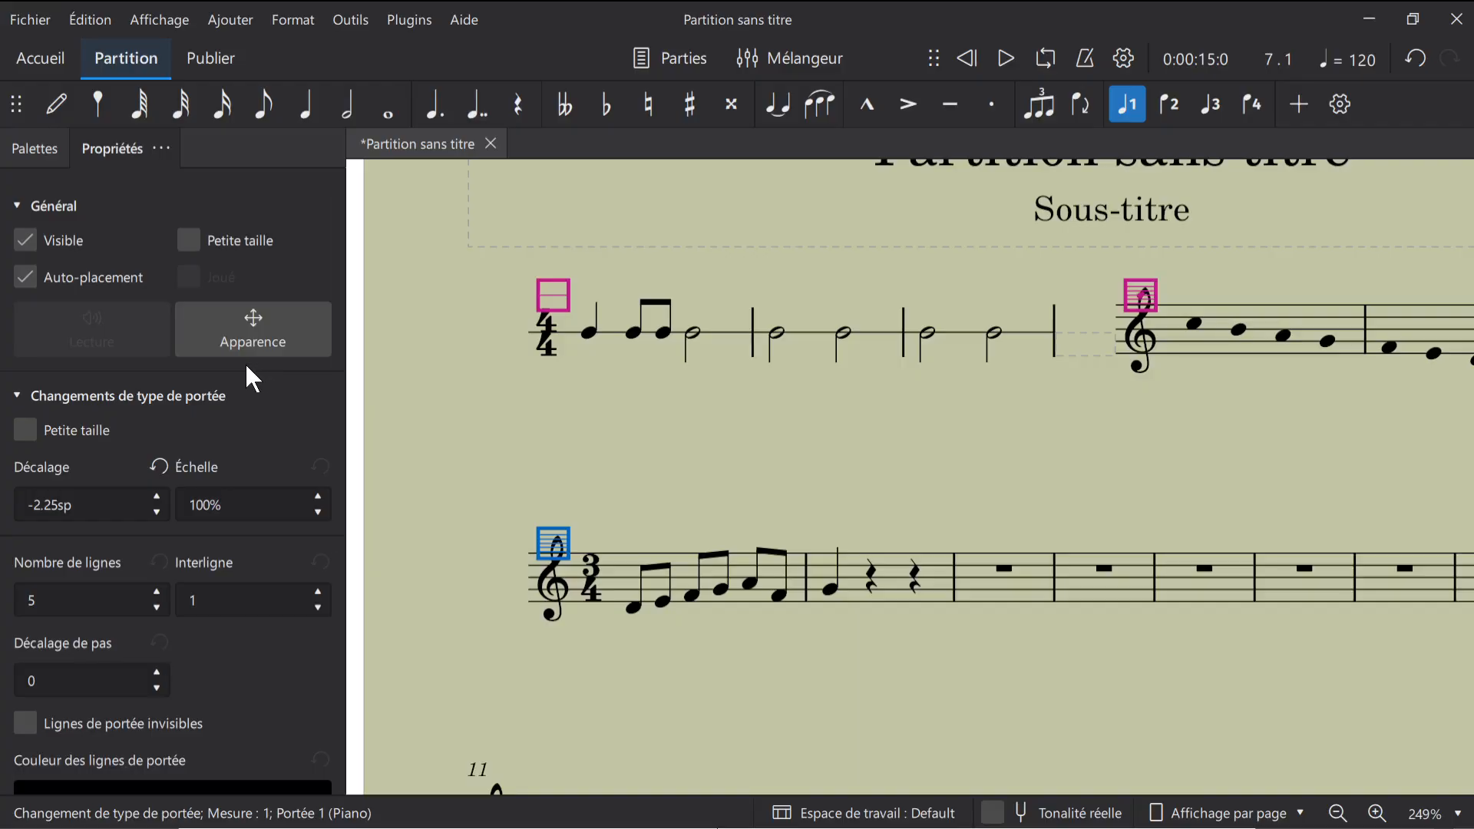
{"action": "scroll", "coordinate": [188, 457], "scroll_direction": "down", "scroll_amount": 4}
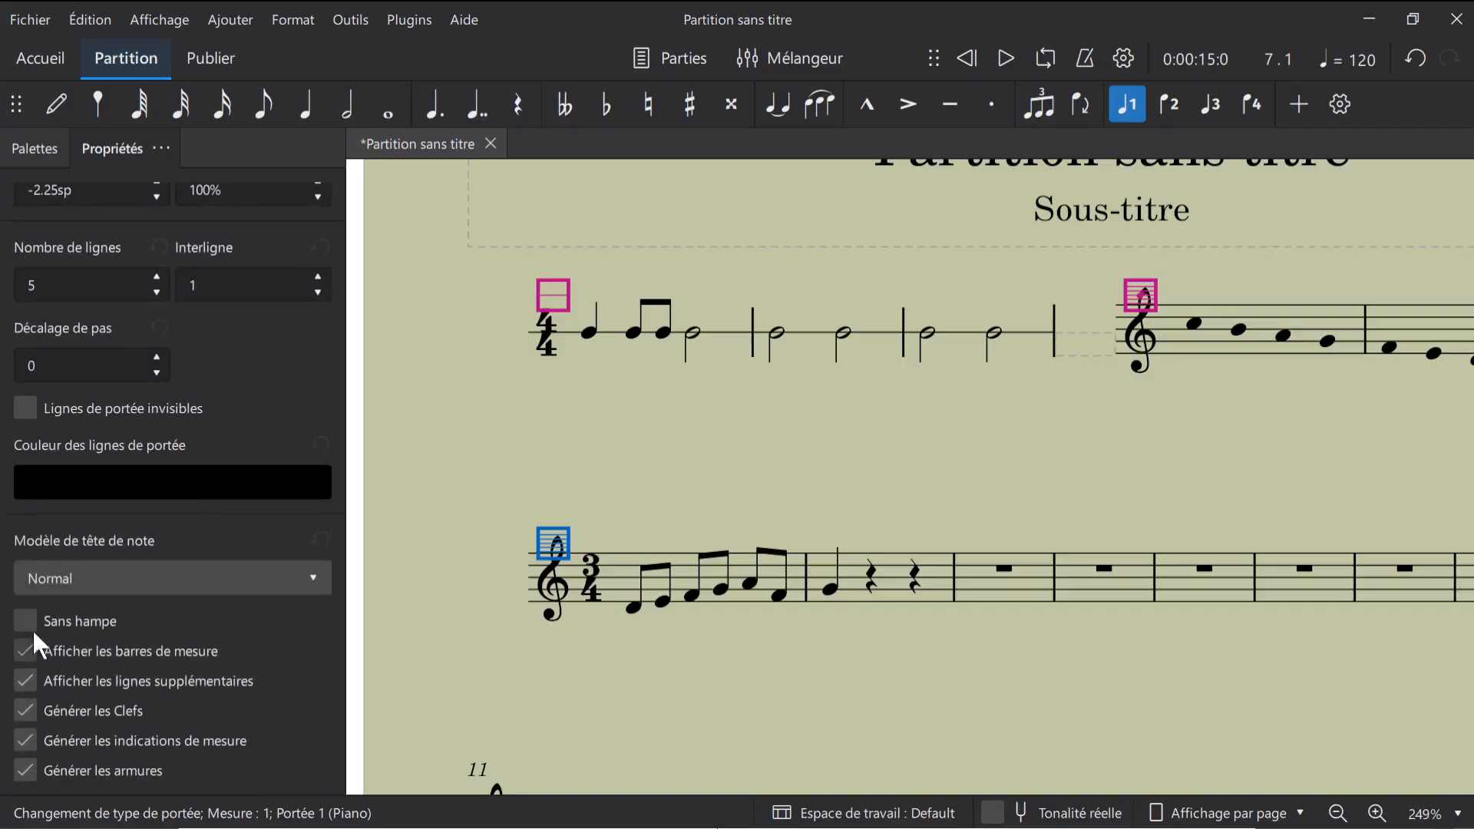
{"action": "left_click", "coordinate": [26, 622]}
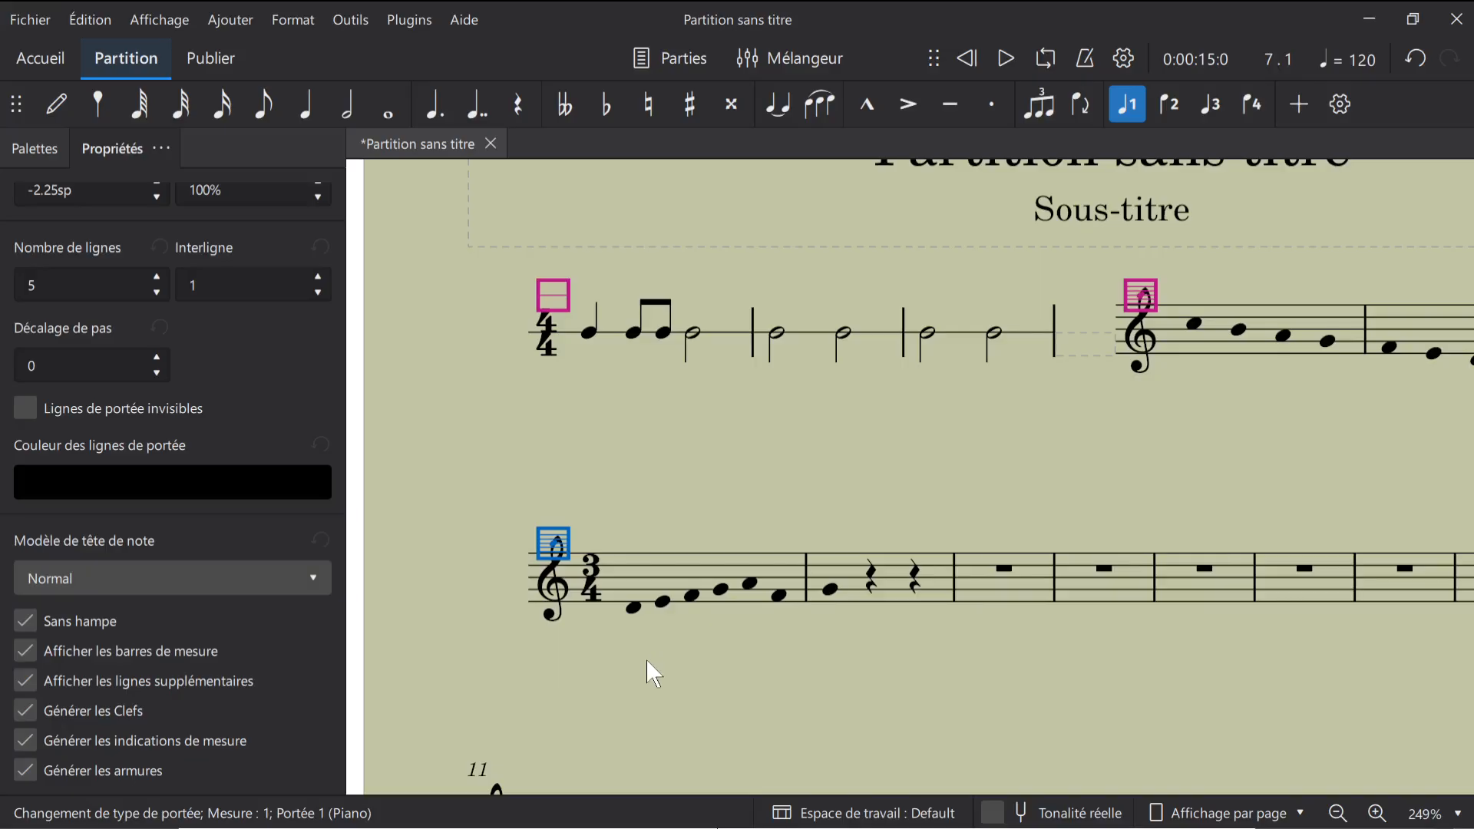
{"action": "left_click_drag", "start_coordinate": [673, 659], "coordinate": [650, 655]}
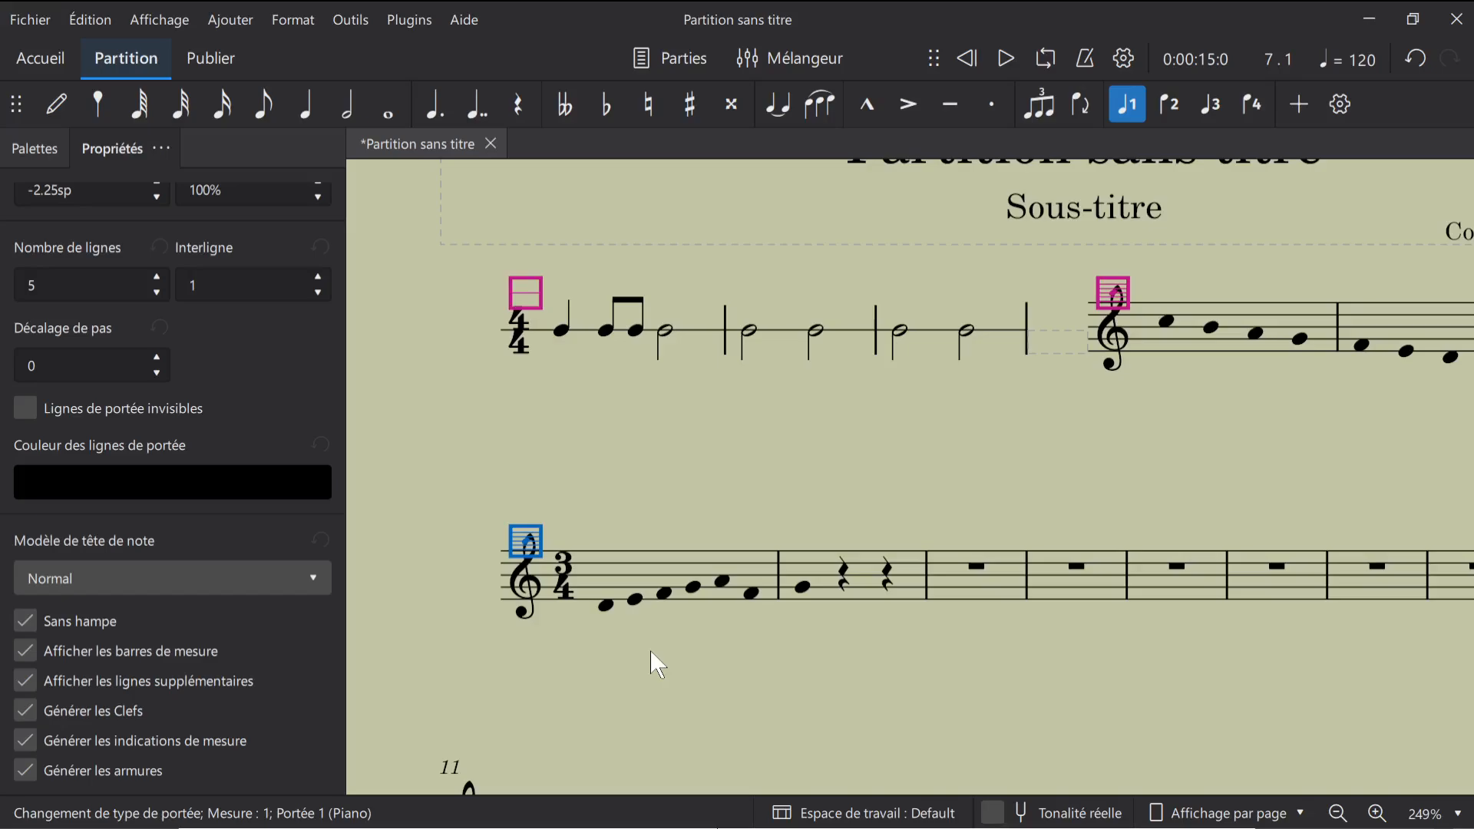
{"action": "key", "text": "ctrl+z"}
Hide the beam and both stems of the first eighth-note pair in the 3/4 section
{"action": "left_click", "coordinate": [625, 574]}
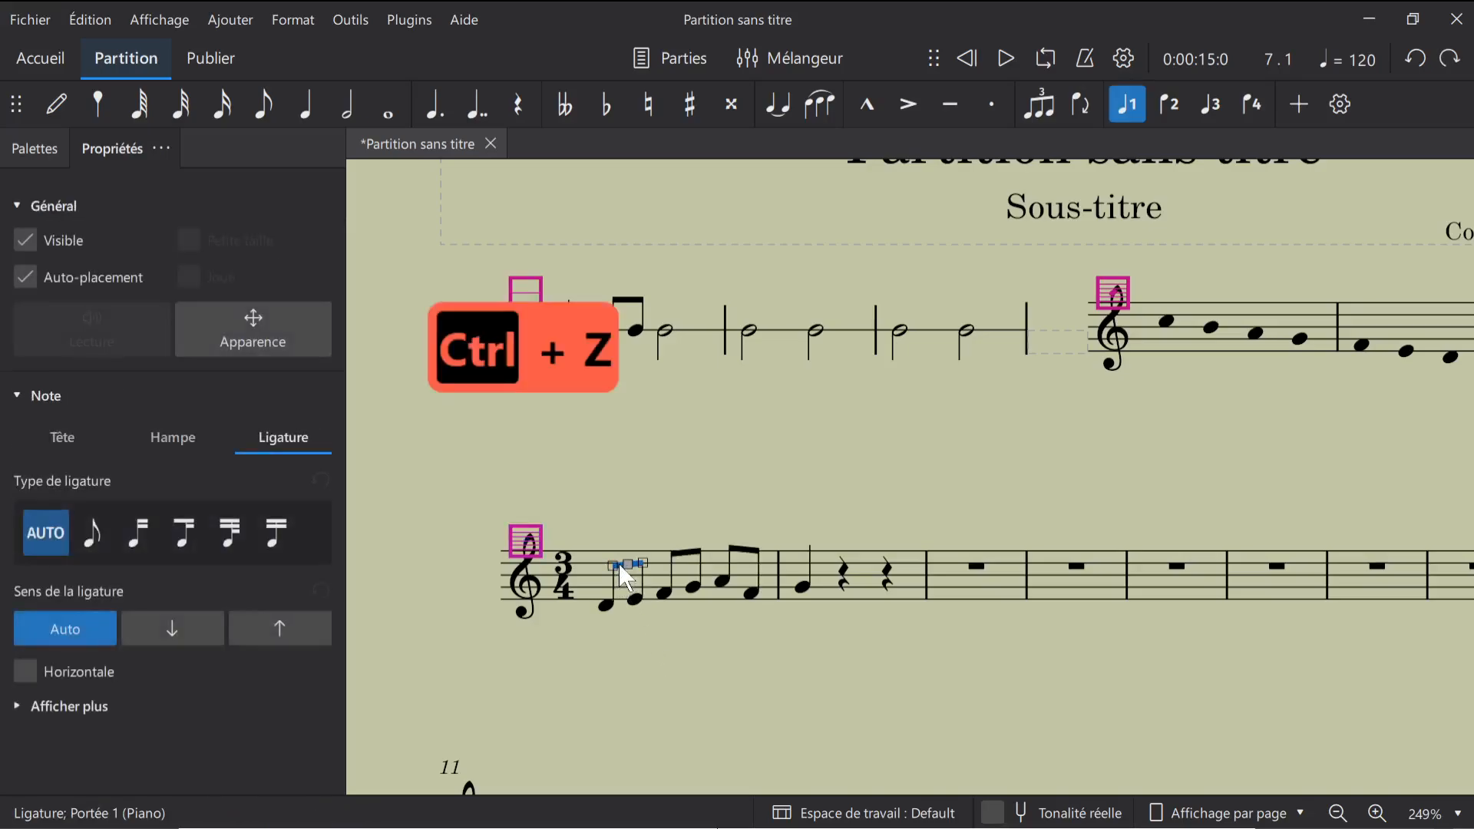
{"action": "key", "text": "v"}
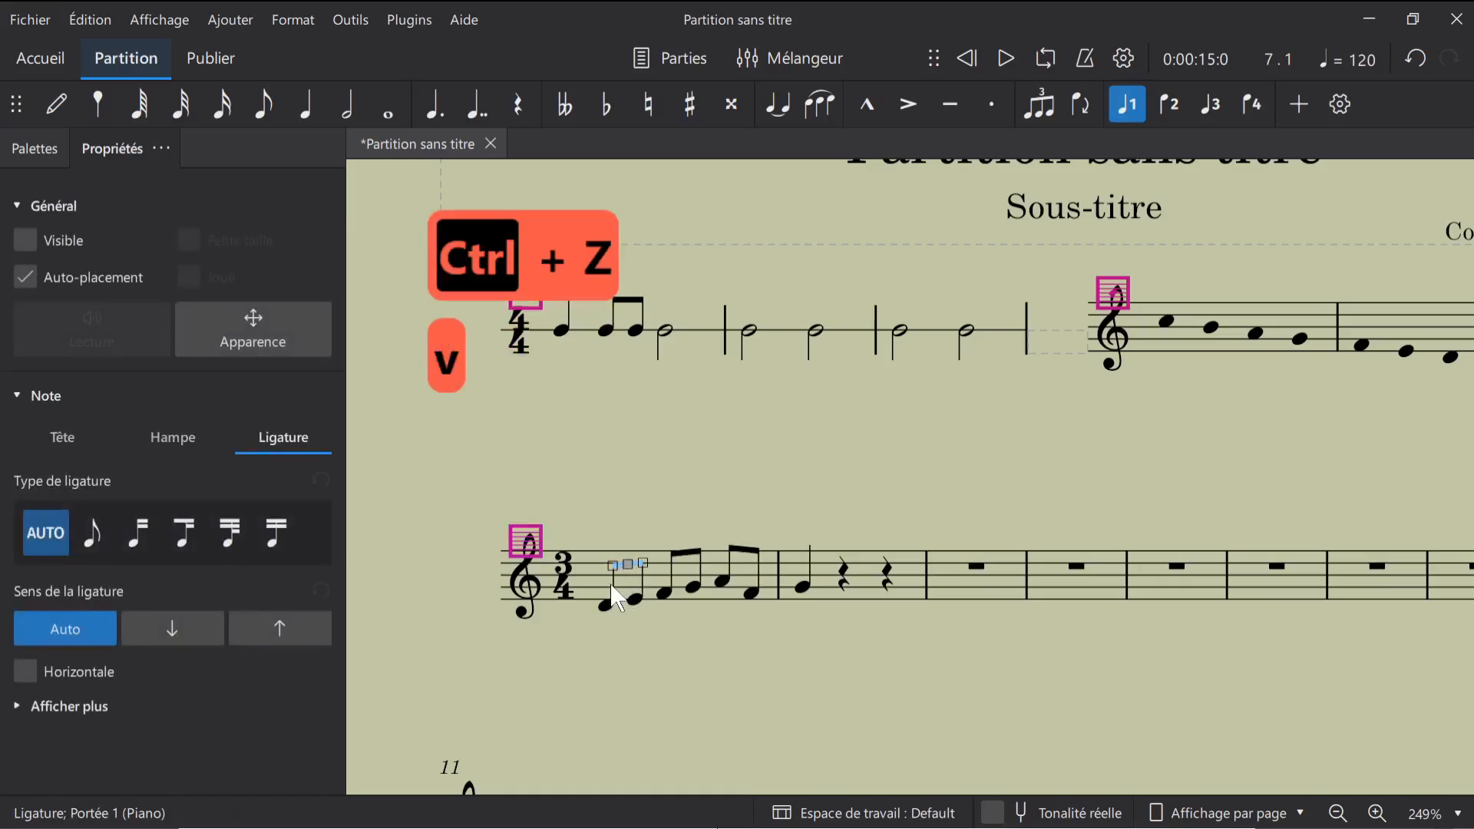
{"action": "left_click", "coordinate": [618, 599]}
{"action": "left_click", "coordinate": [611, 649]}
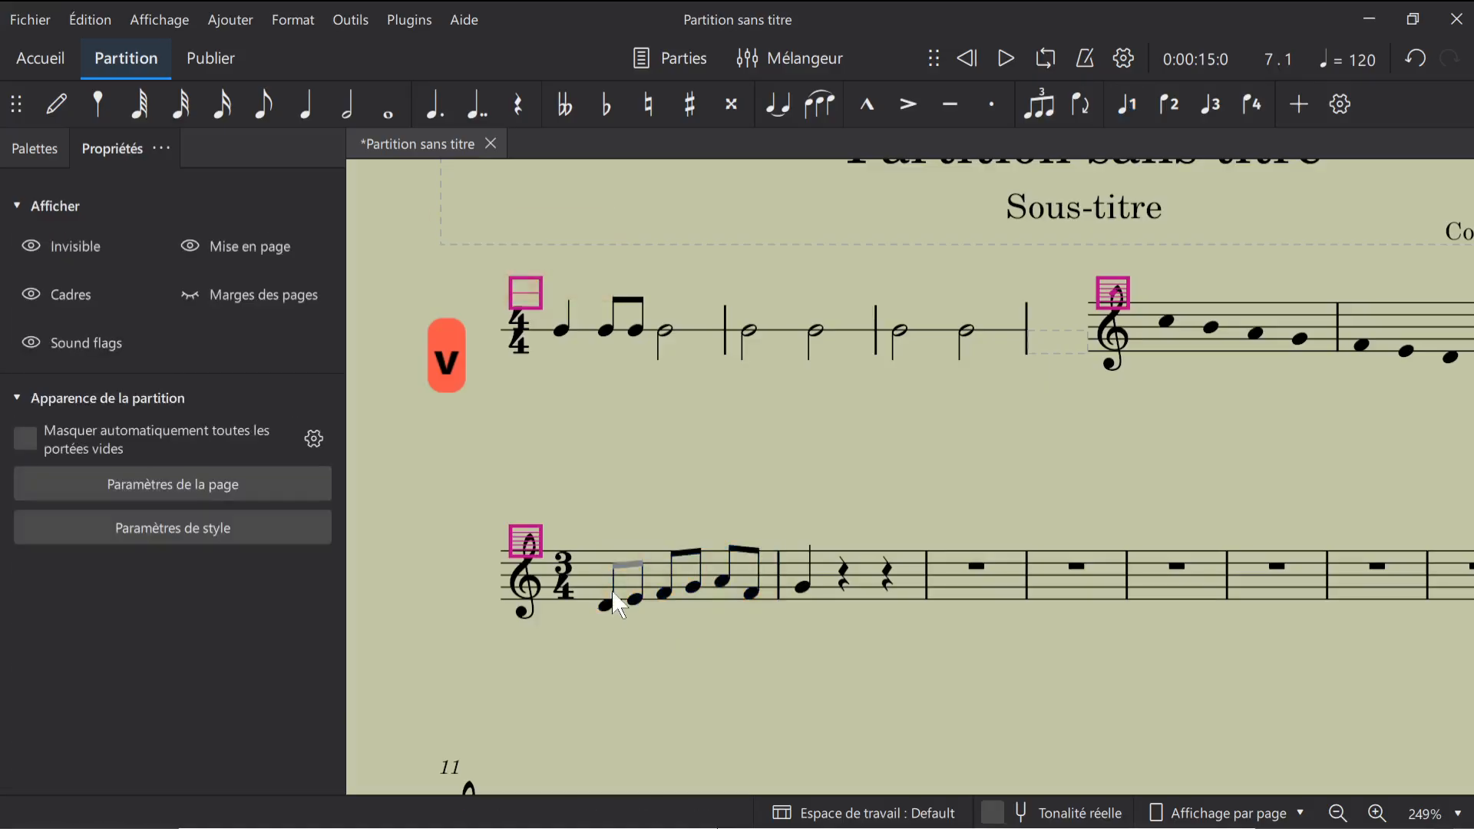
{"action": "left_click", "coordinate": [614, 592]}
{"action": "key", "text": "v"}
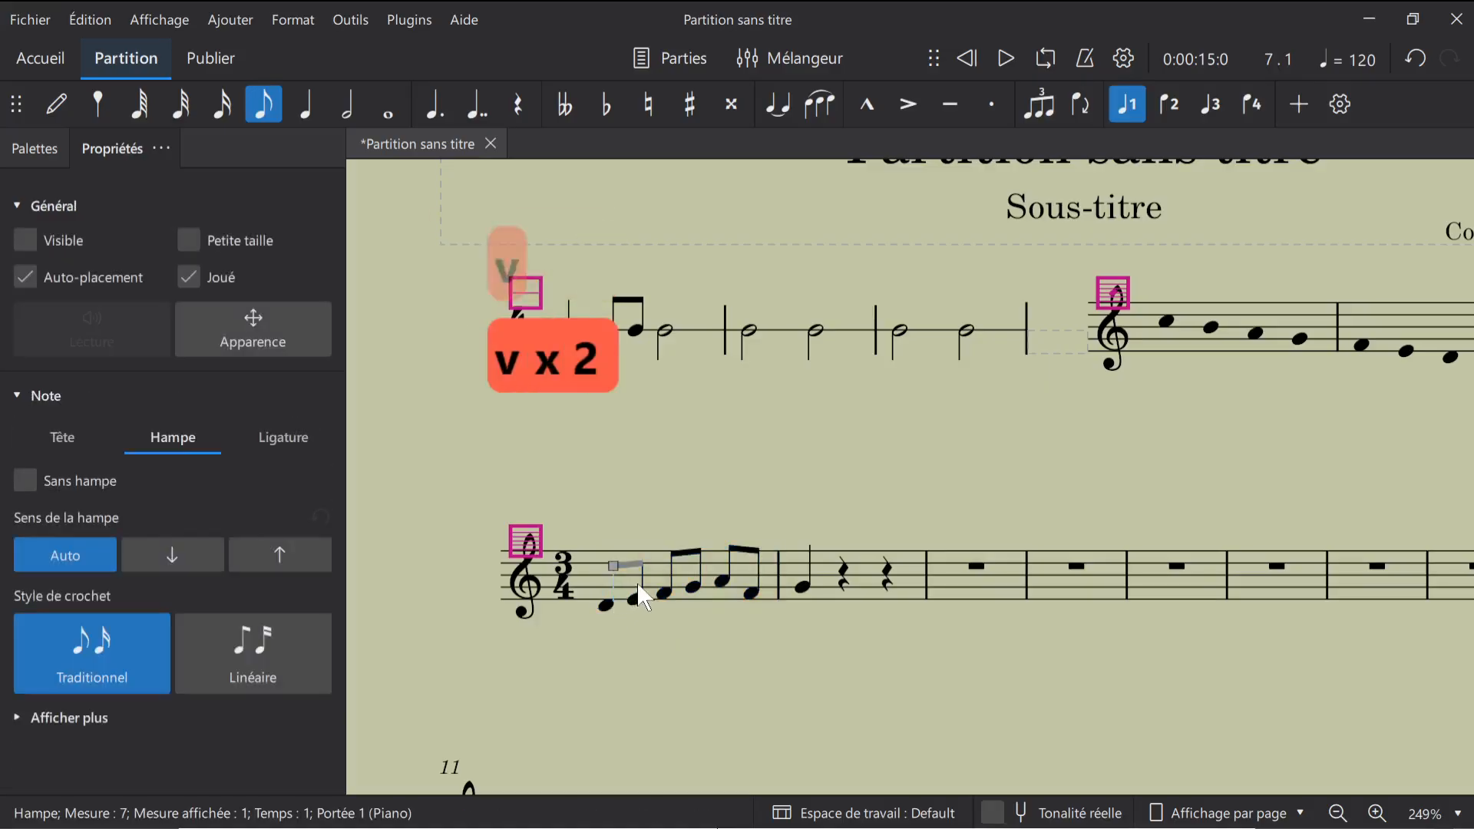
{"action": "left_click", "coordinate": [645, 650]}
Undo the hiding of the first eighth-note pair's beam and stems
{"action": "key", "text": "ctrl+z"}
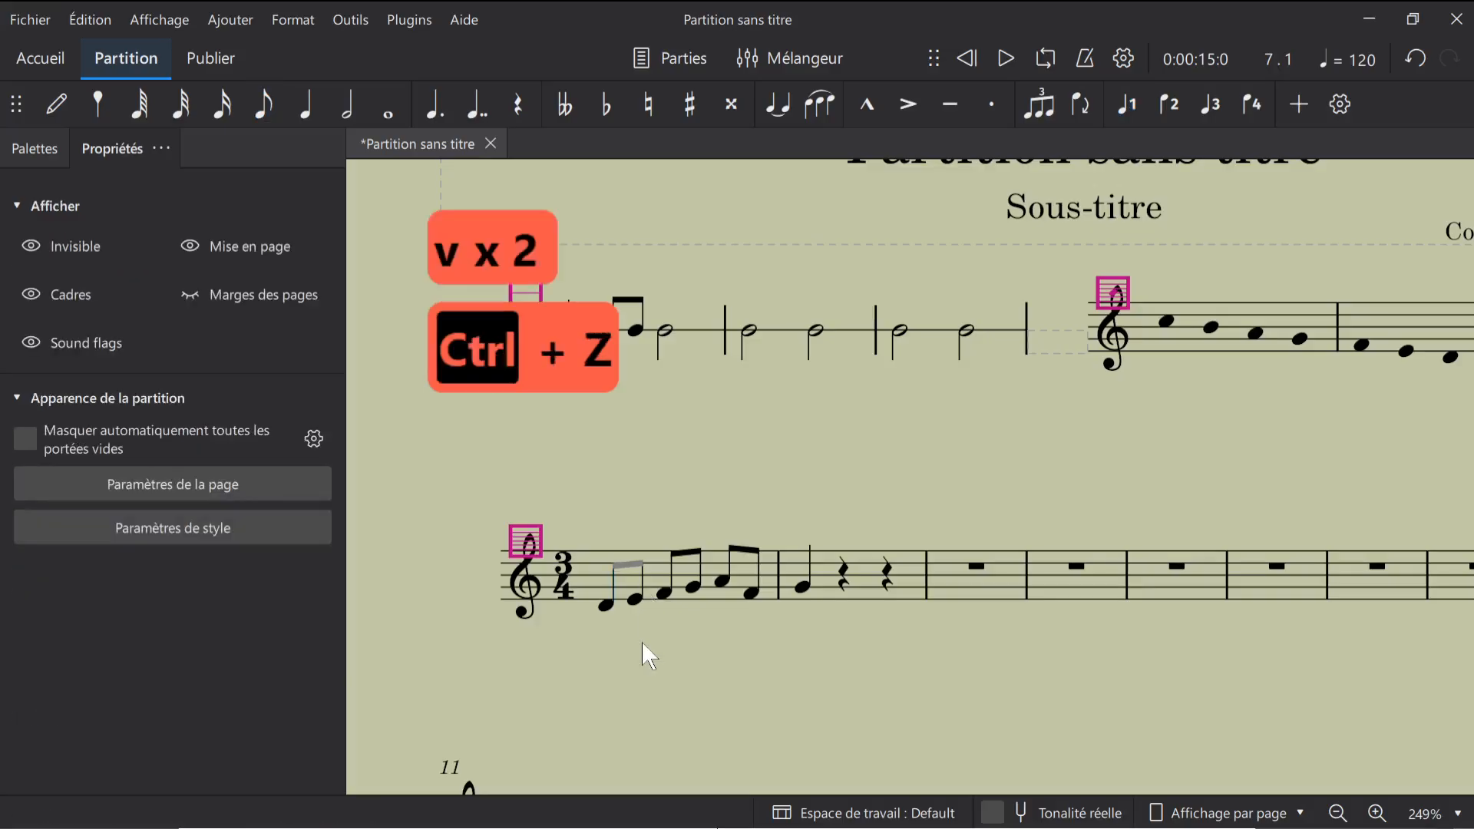
{"action": "key", "text": "ctrl+z"}
{"action": "key", "text": "ctrl+z"}
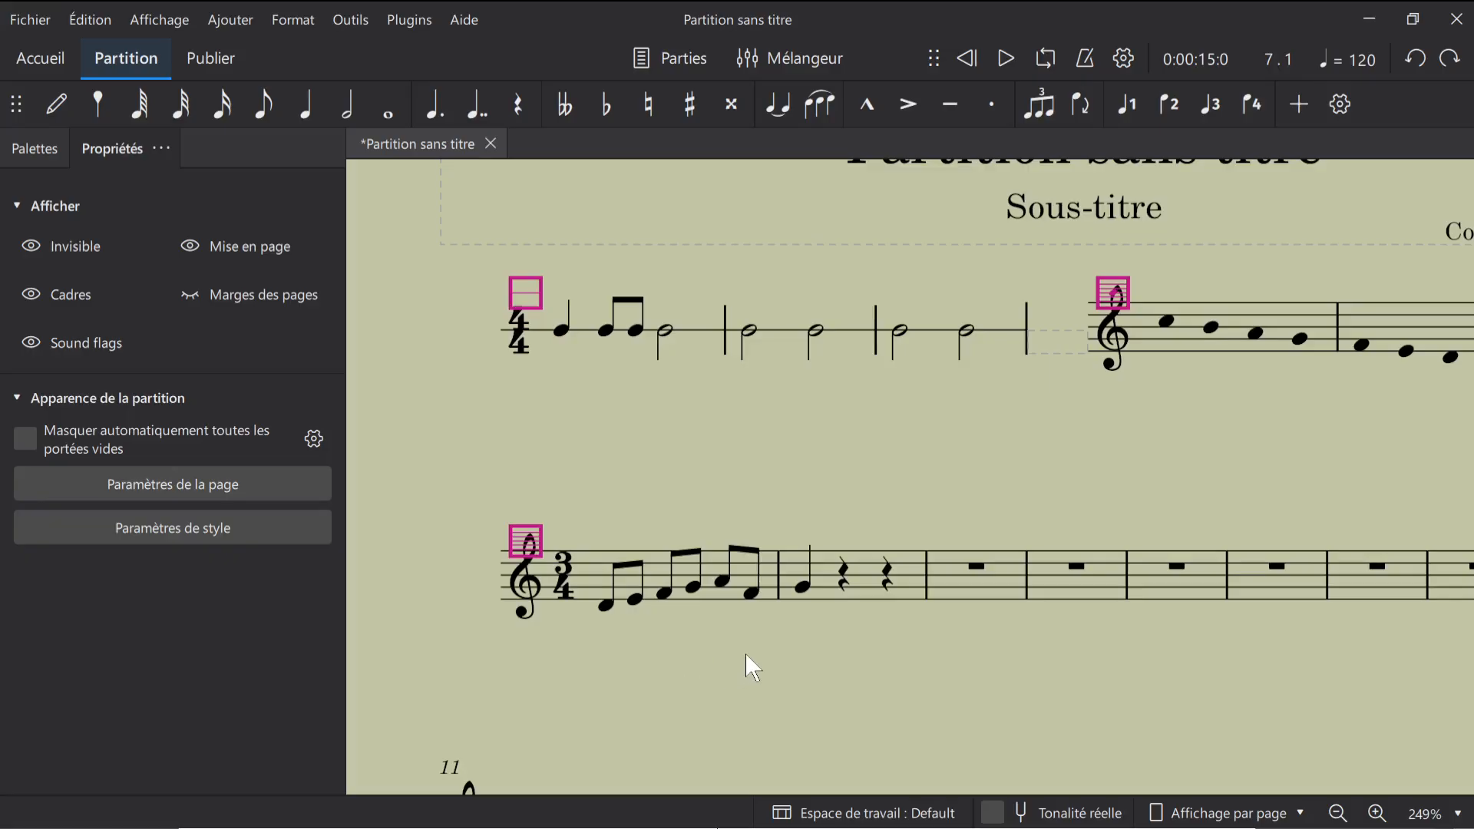
Turn off the barline display (Afficher les barres de mesure) for the staff type change at the start of the stemless melody staff
{"action": "scroll", "coordinate": [749, 666], "scroll_direction": "down", "scroll_amount": 1}
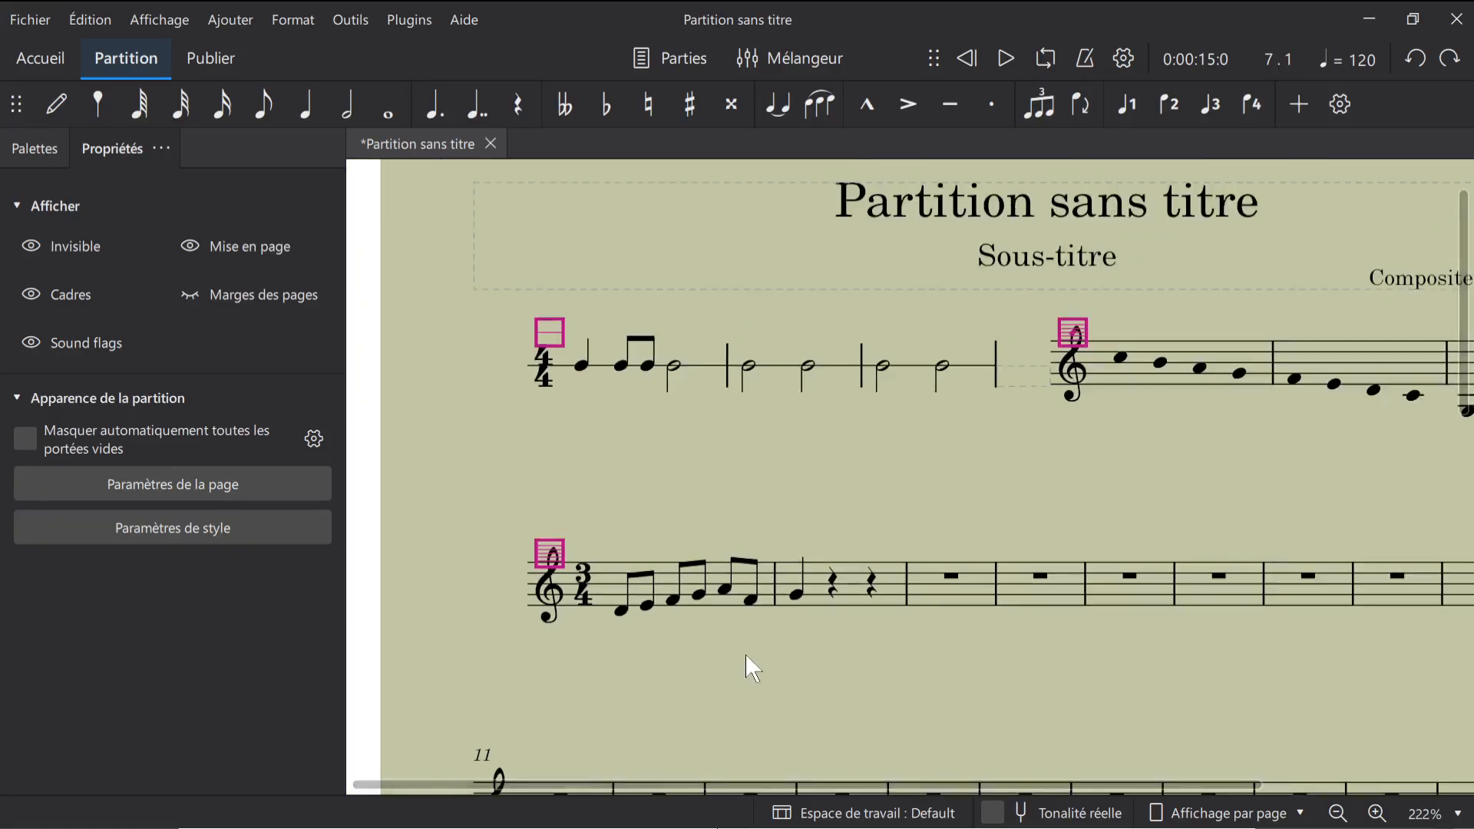
{"action": "left_click", "coordinate": [551, 556]}
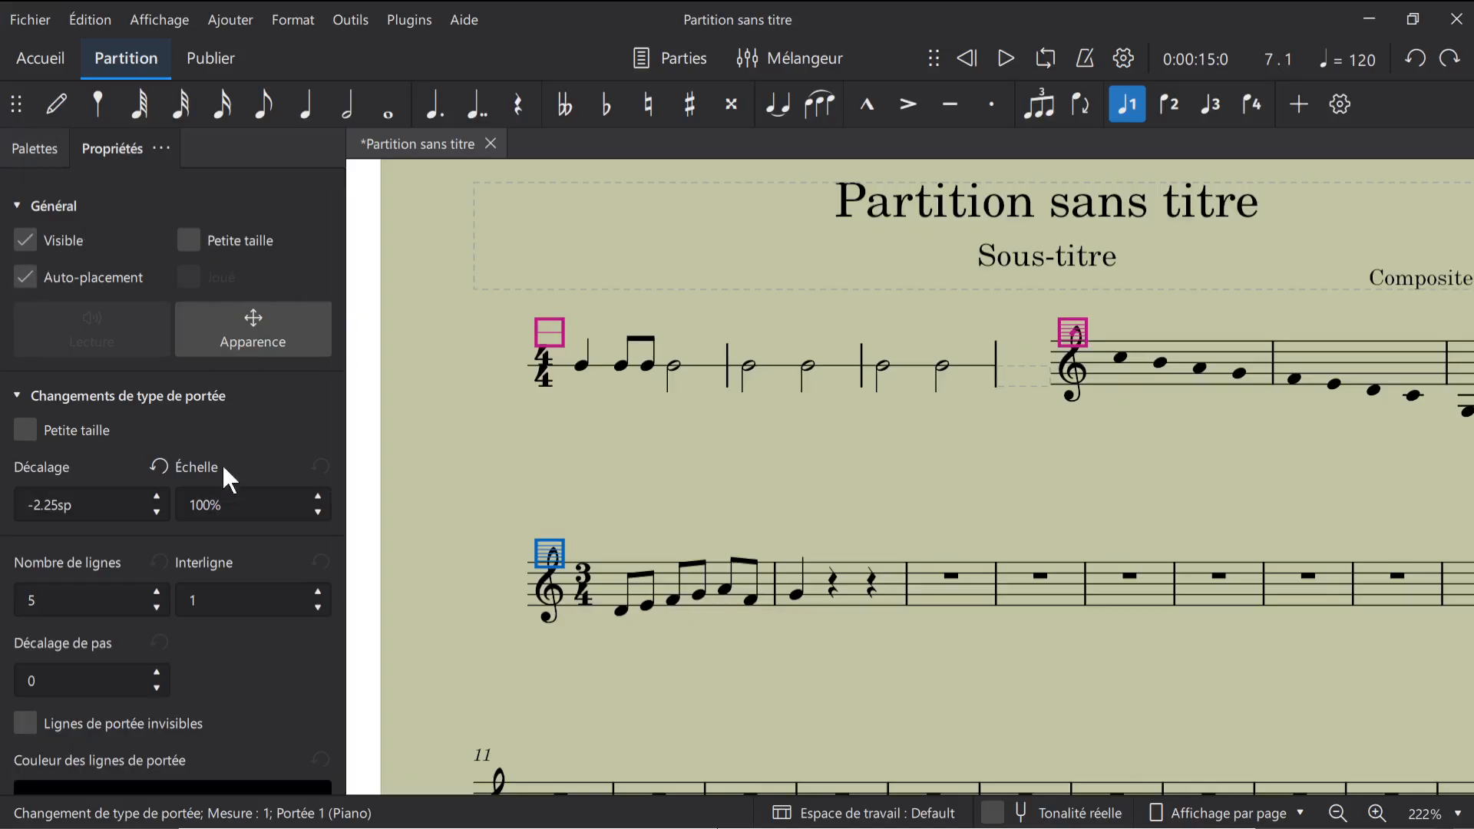
{"action": "scroll", "coordinate": [230, 484], "scroll_direction": "down", "scroll_amount": 5}
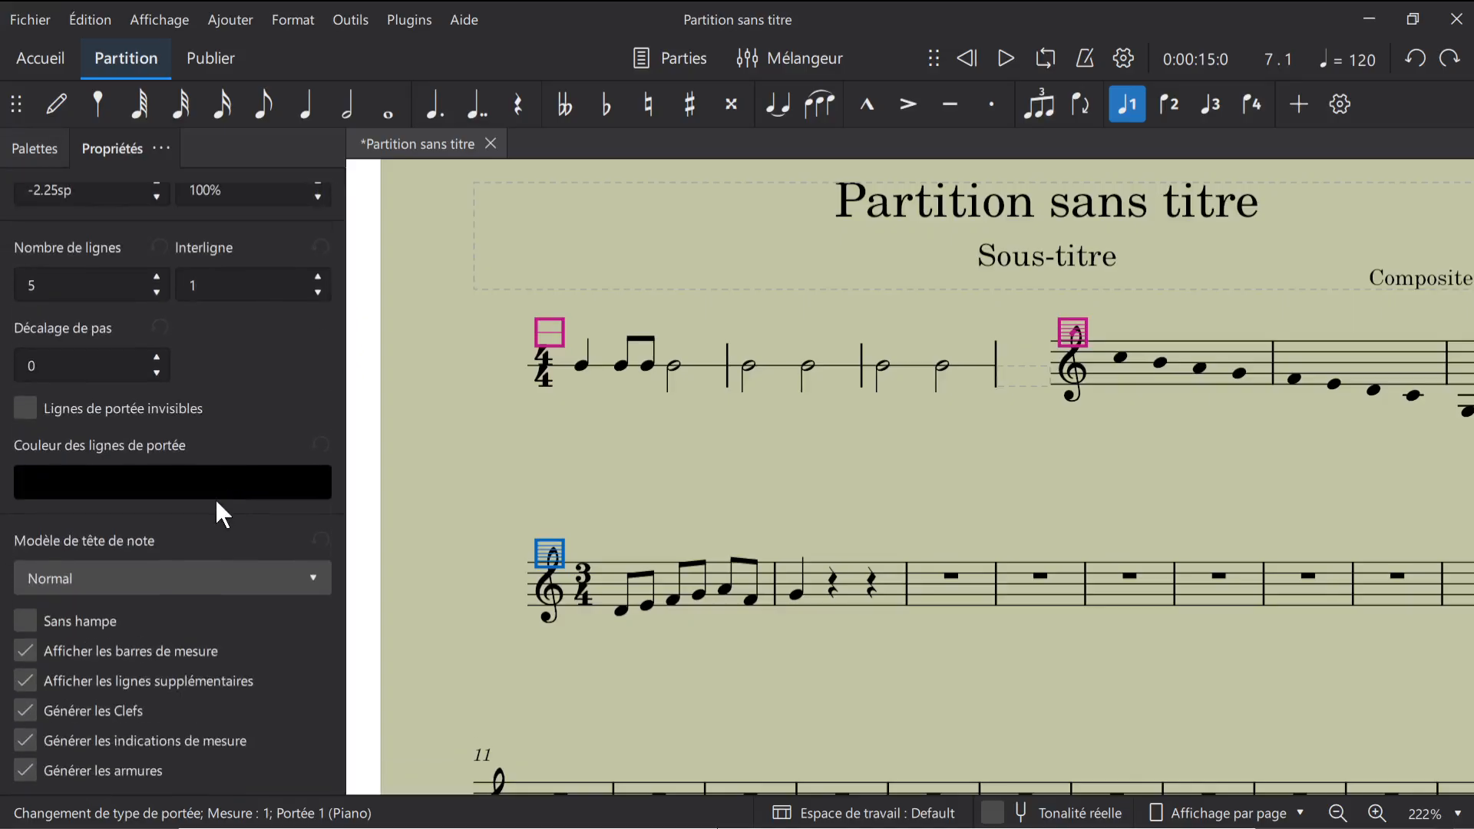
{"action": "left_click_drag", "start_coordinate": [1128, 467], "coordinate": [867, 484]}
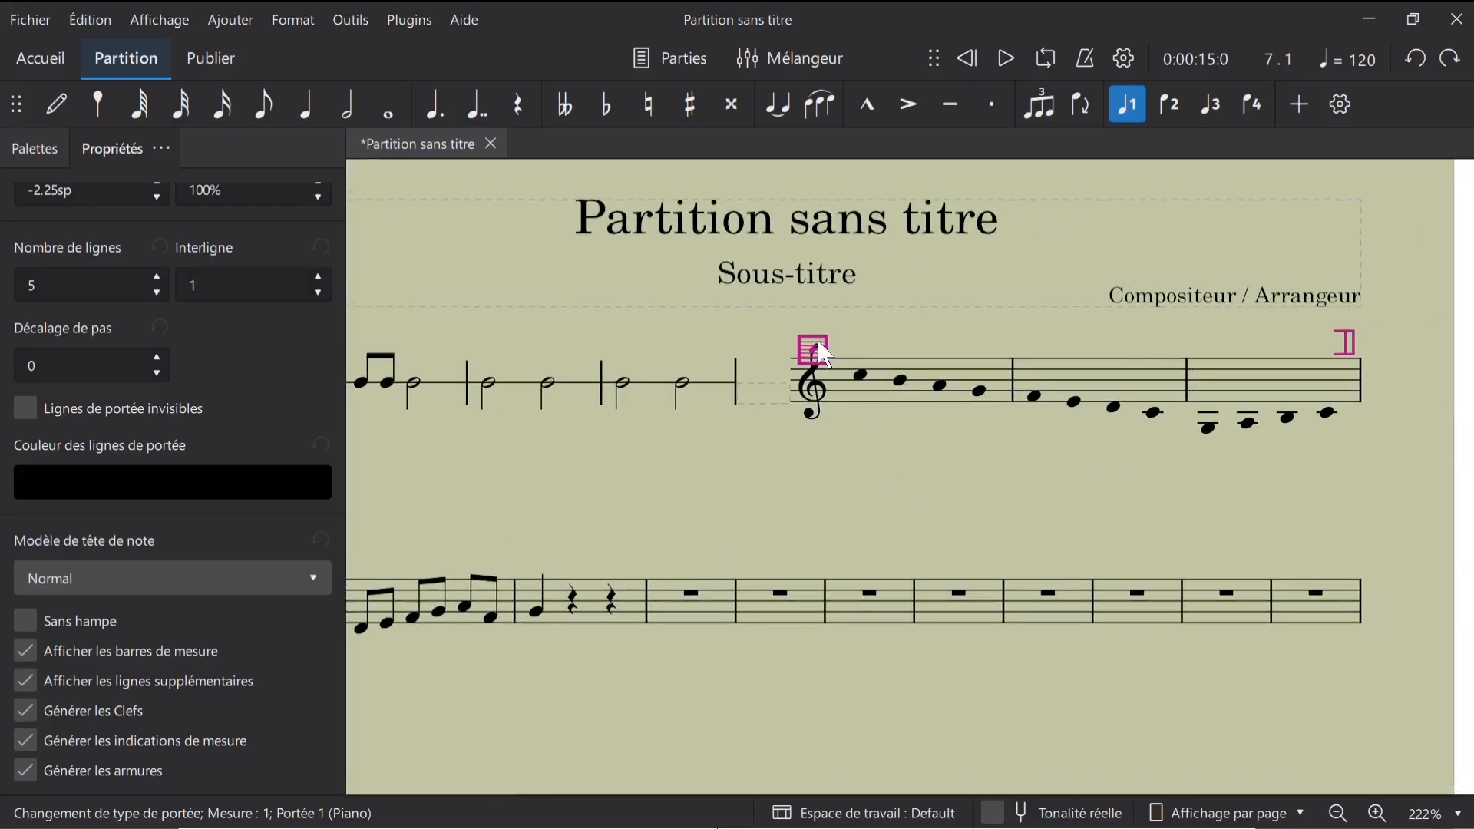
{"action": "left_click", "coordinate": [817, 350]}
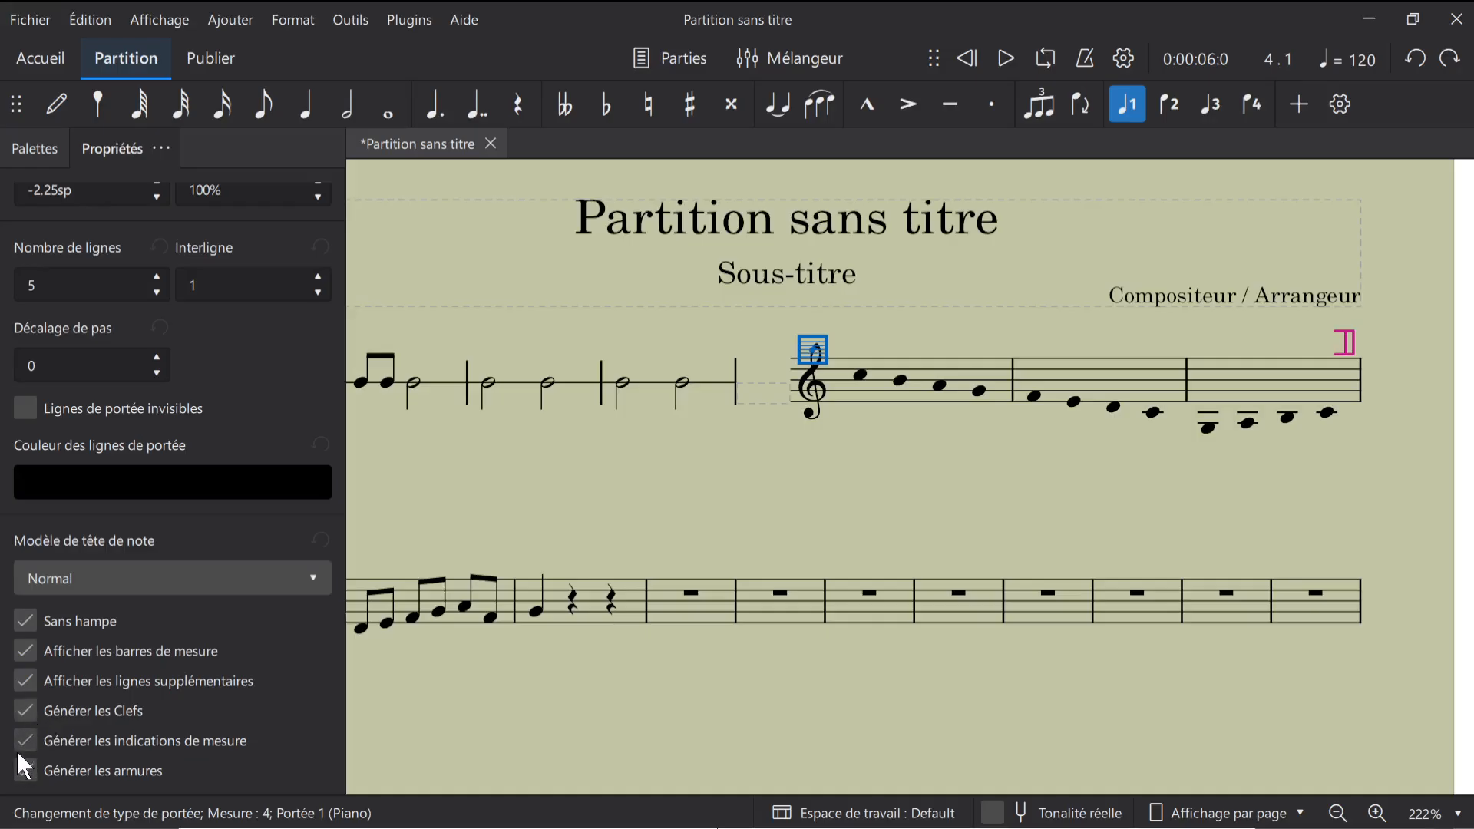
{"action": "left_click", "coordinate": [26, 651]}
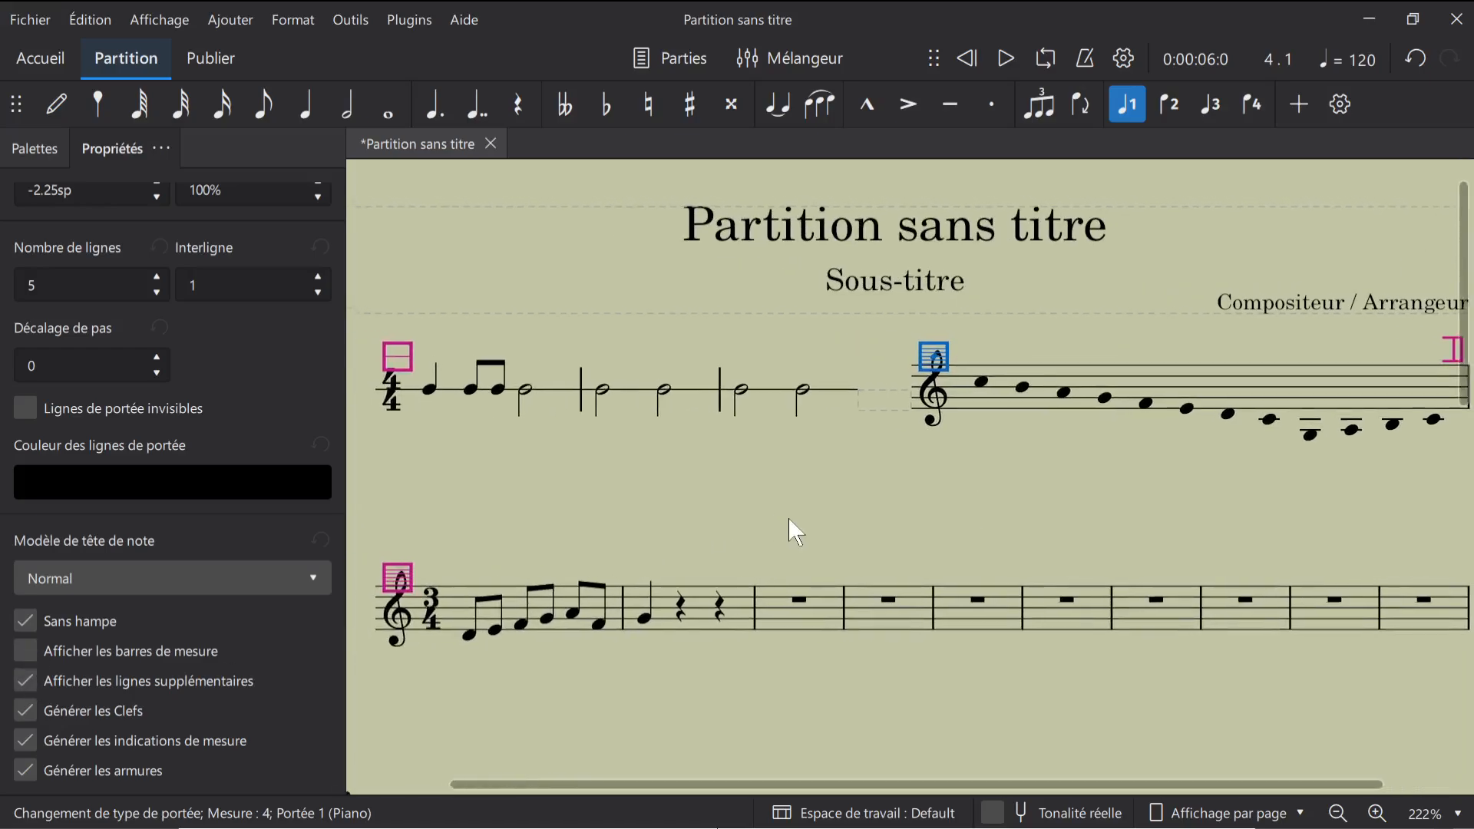
{"action": "left_click_drag", "start_coordinate": [1135, 493], "coordinate": [1036, 528]}
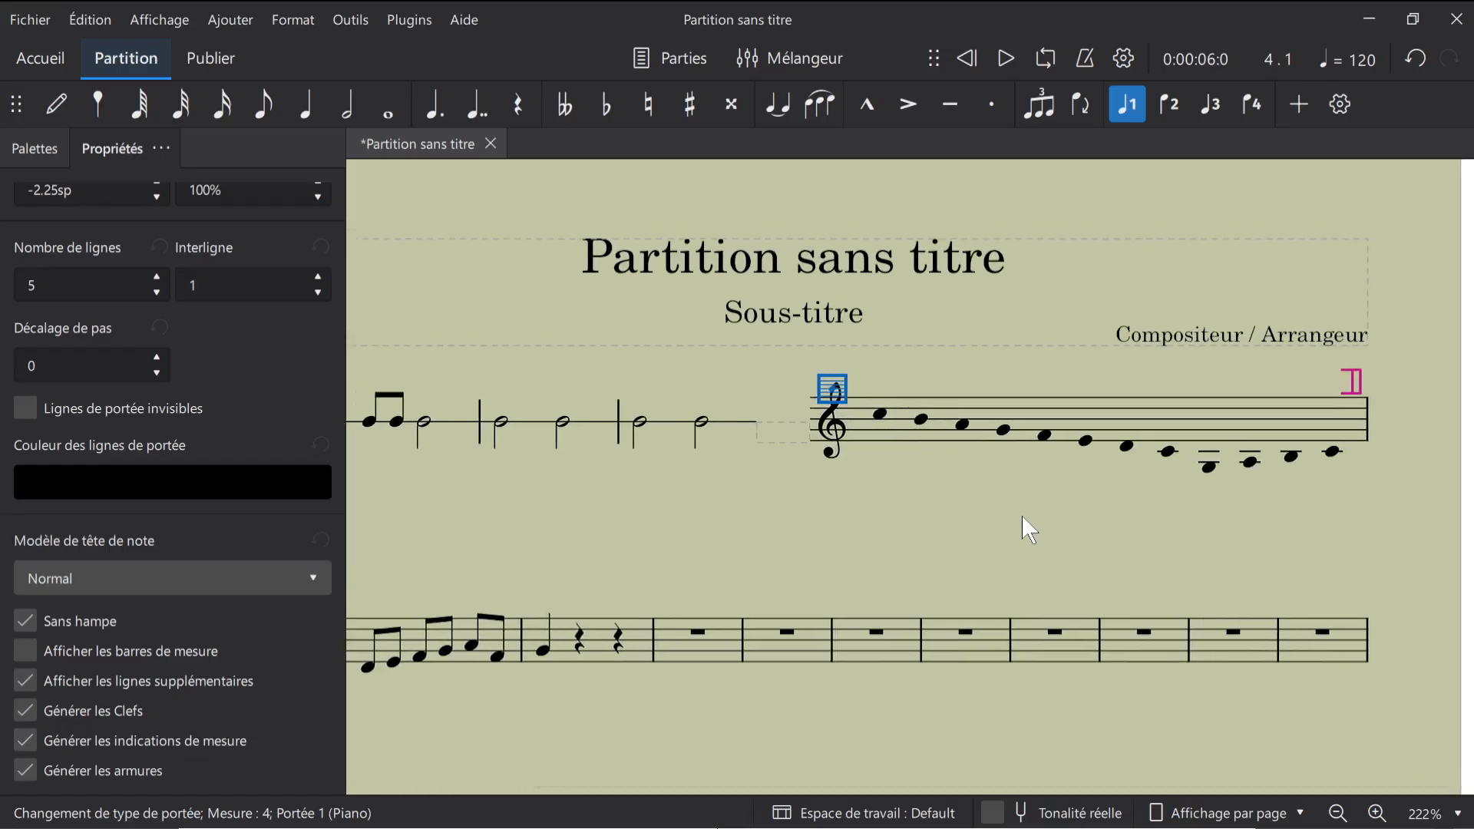
{"action": "left_click_drag", "start_coordinate": [822, 536], "coordinate": [1023, 537]}
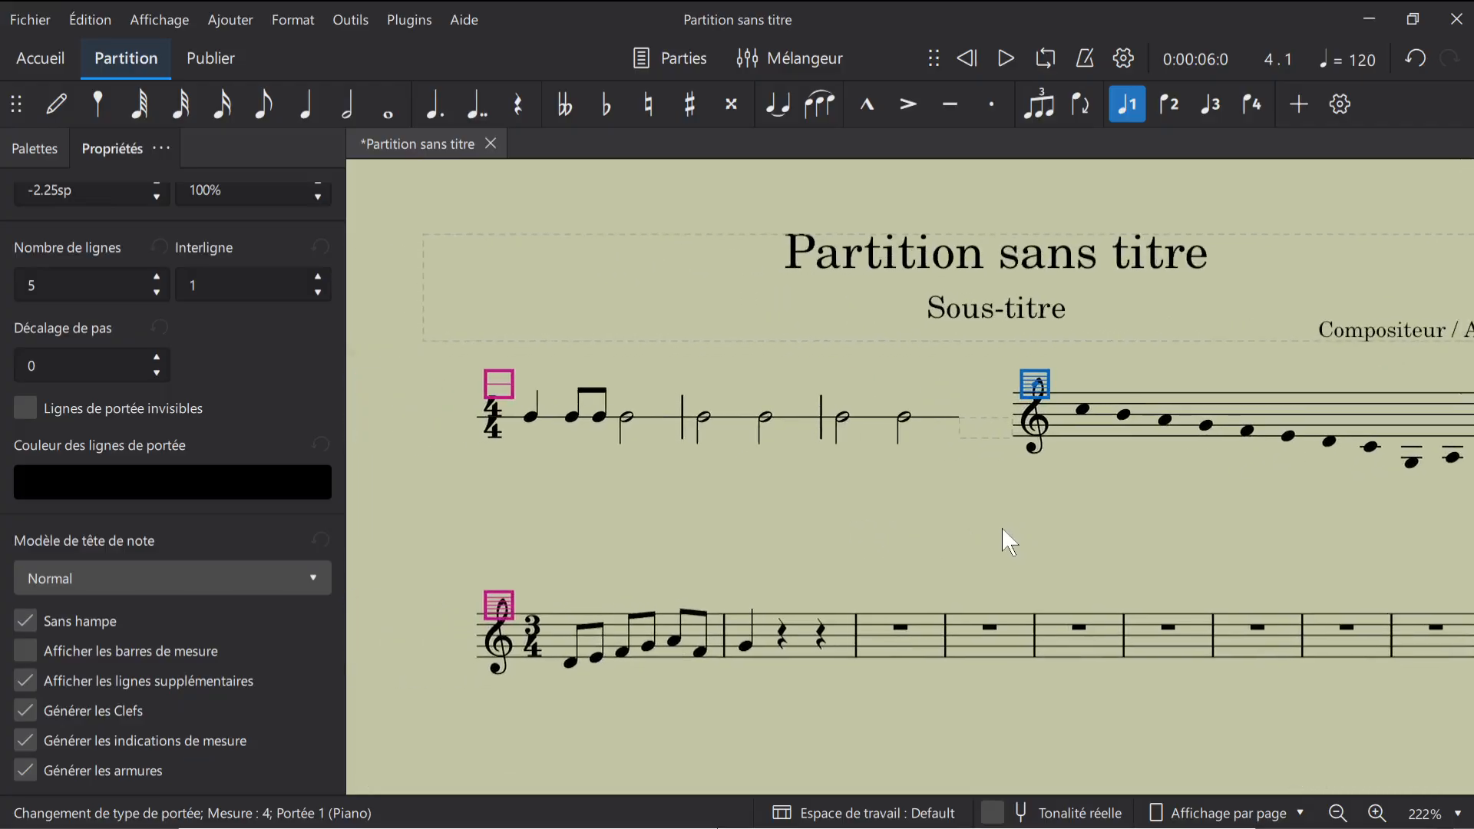